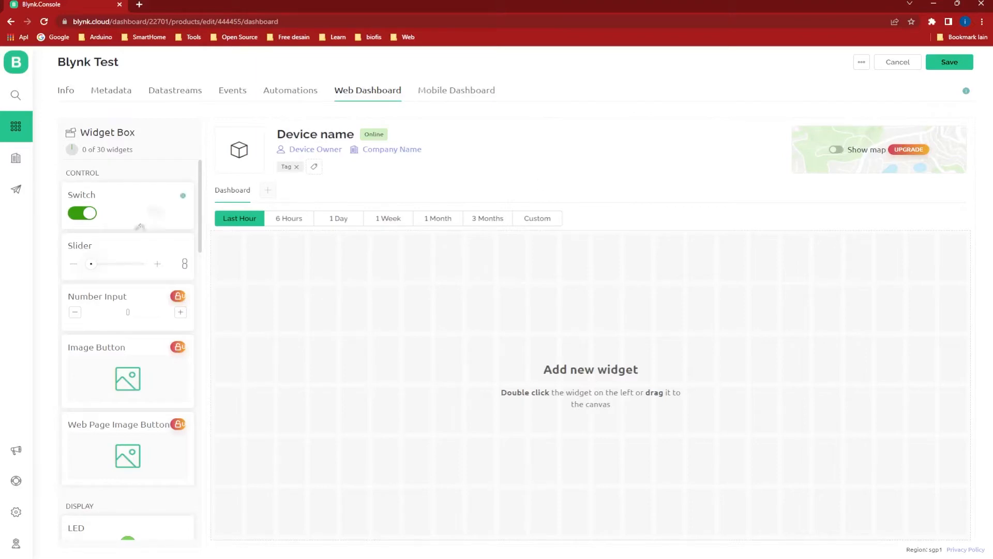
- Browse the available dashboard widgets and save the Blynk Test template with its web dashboard empty
{"action": "scroll", "coordinate": [116, 260], "scroll_direction": "down", "scroll_amount": 6}
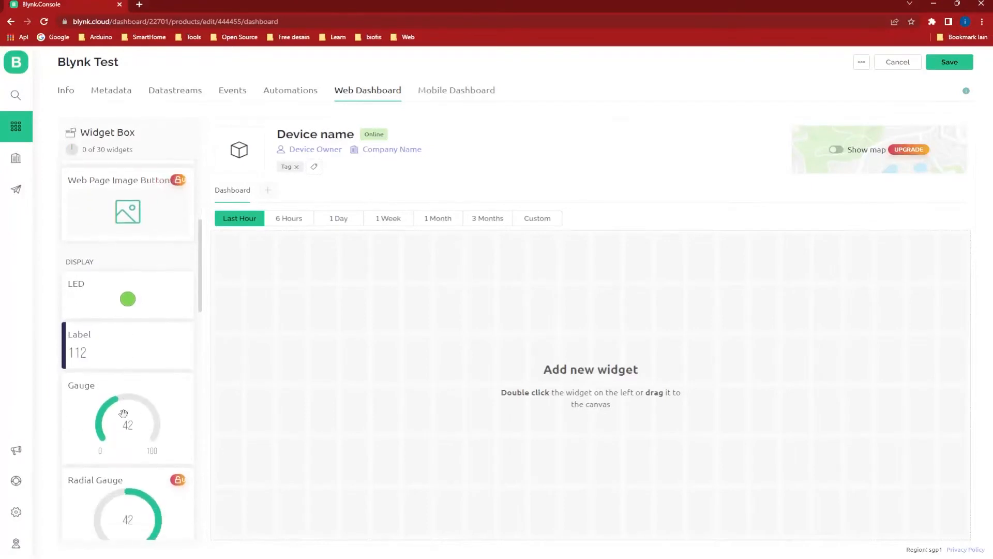
{"action": "scroll", "coordinate": [125, 420], "scroll_direction": "down", "scroll_amount": 3}
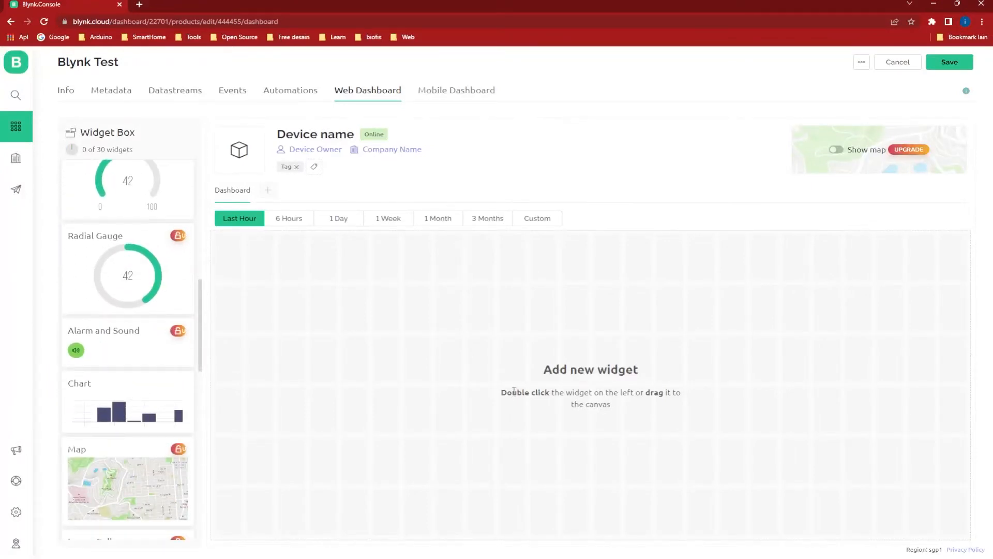
{"action": "scroll", "coordinate": [119, 328], "scroll_direction": "up", "scroll_amount": 8}
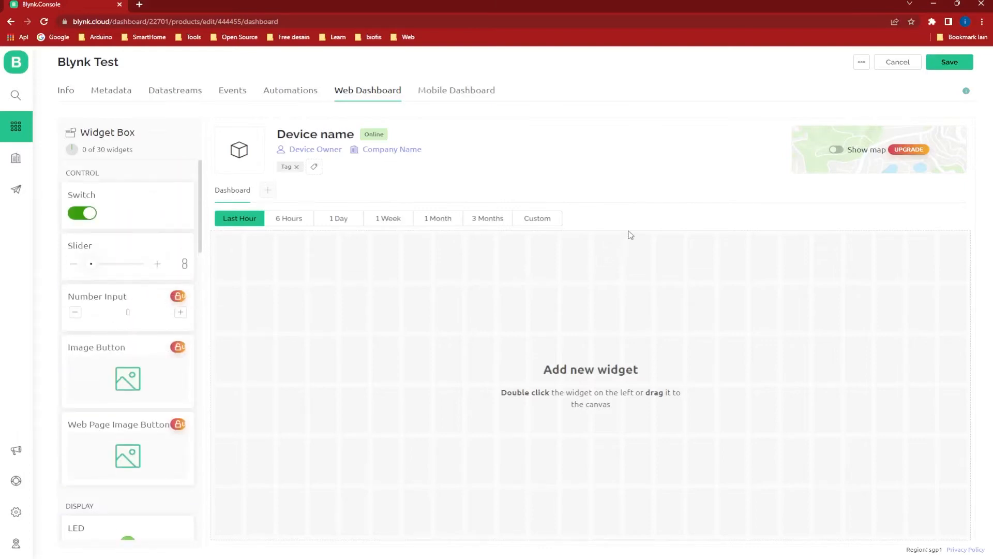
{"action": "left_click", "coordinate": [948, 63]}
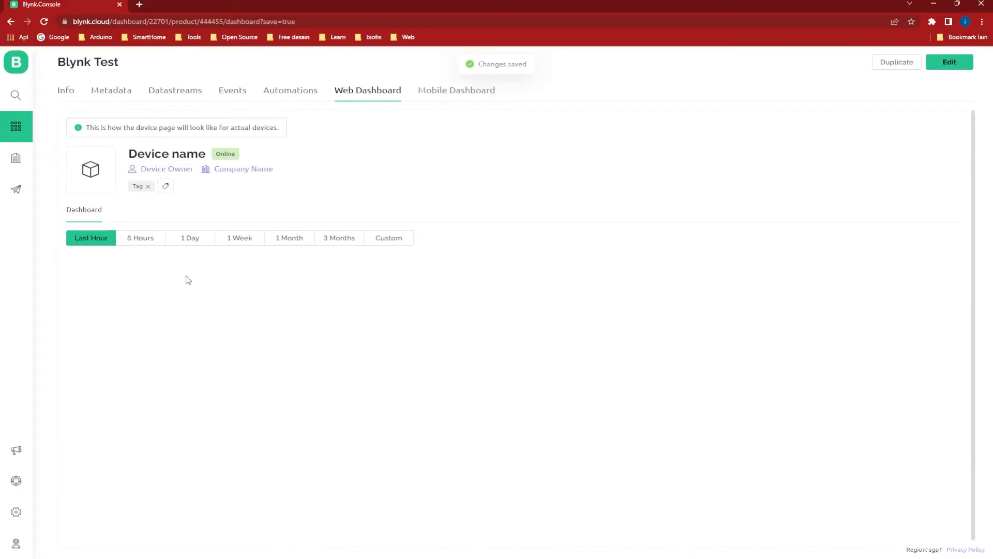
- Disable Developer Mode in the user profile and enable it again
{"action": "left_click", "coordinate": [17, 546]}
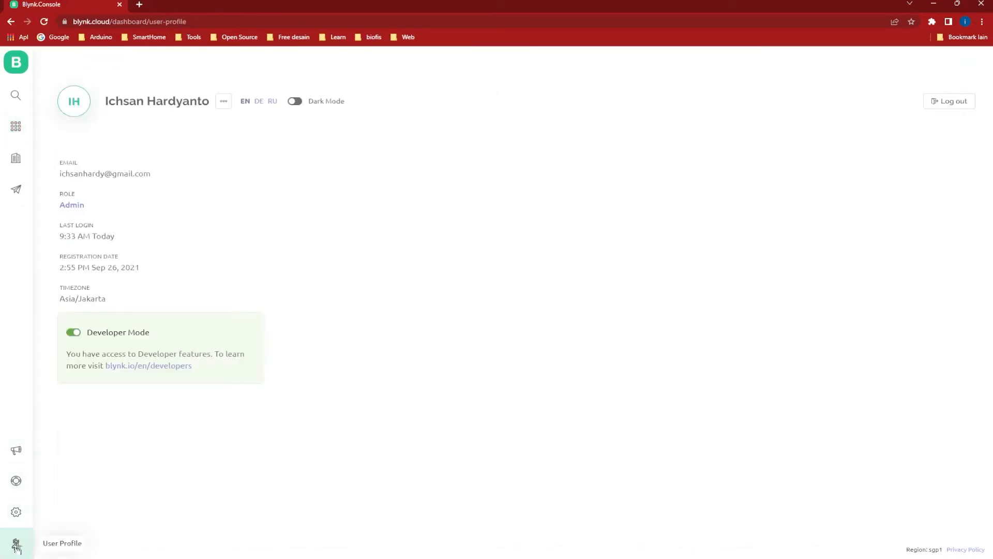
{"action": "left_click", "coordinate": [73, 334]}
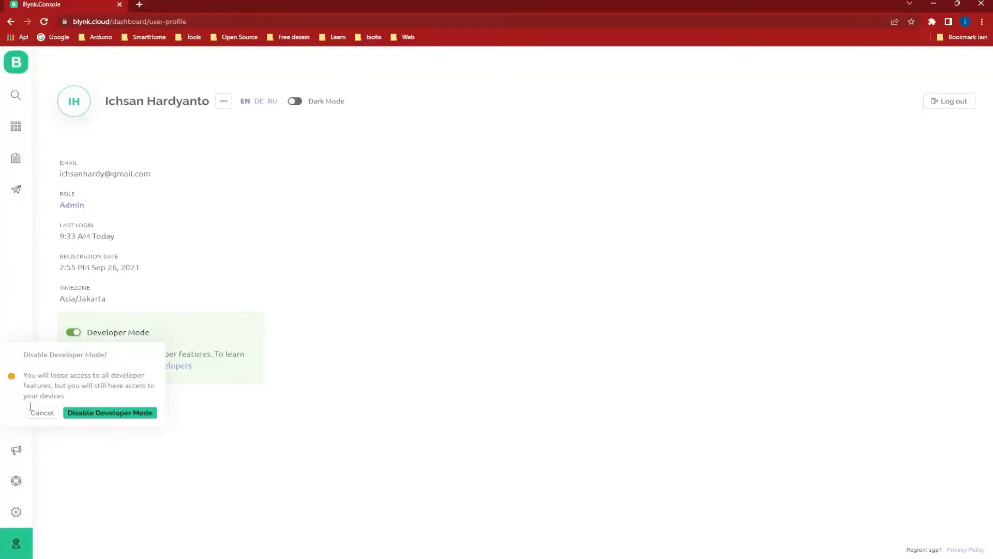
{"action": "left_click", "coordinate": [82, 414]}
{"action": "left_click", "coordinate": [75, 335]}
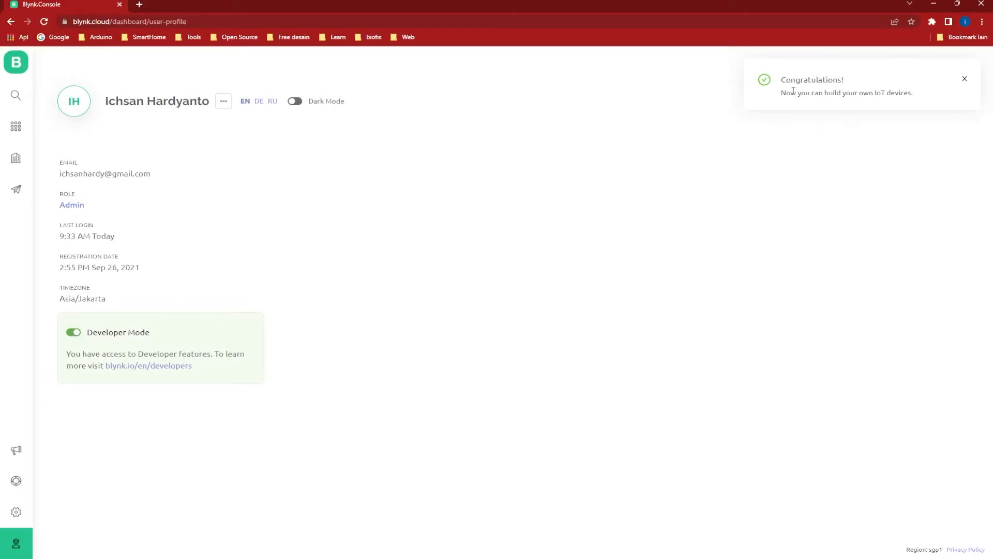
- Open the Blynk Test template for editing and go to its web dashboard
{"action": "left_click", "coordinate": [13, 130]}
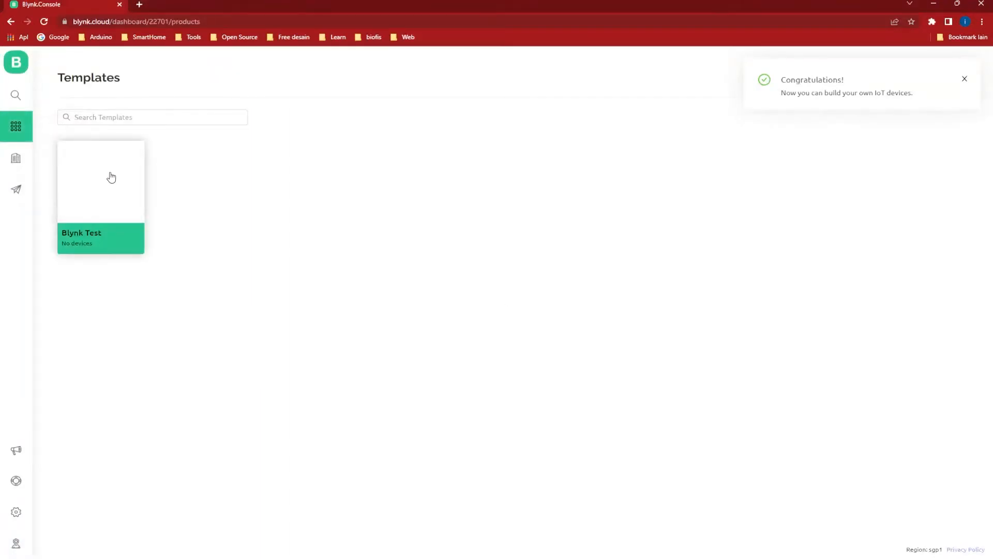
{"action": "left_click", "coordinate": [111, 178]}
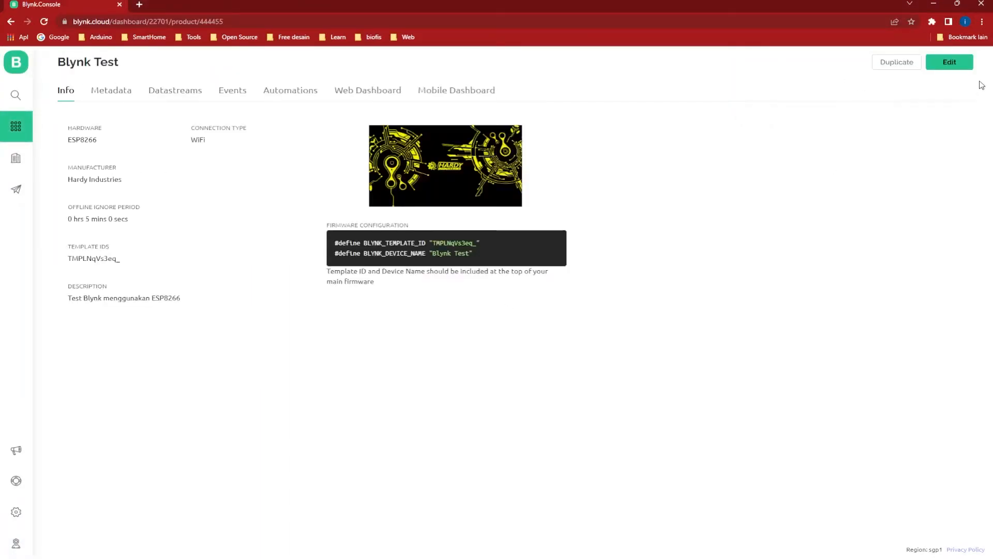
{"action": "left_click", "coordinate": [966, 64]}
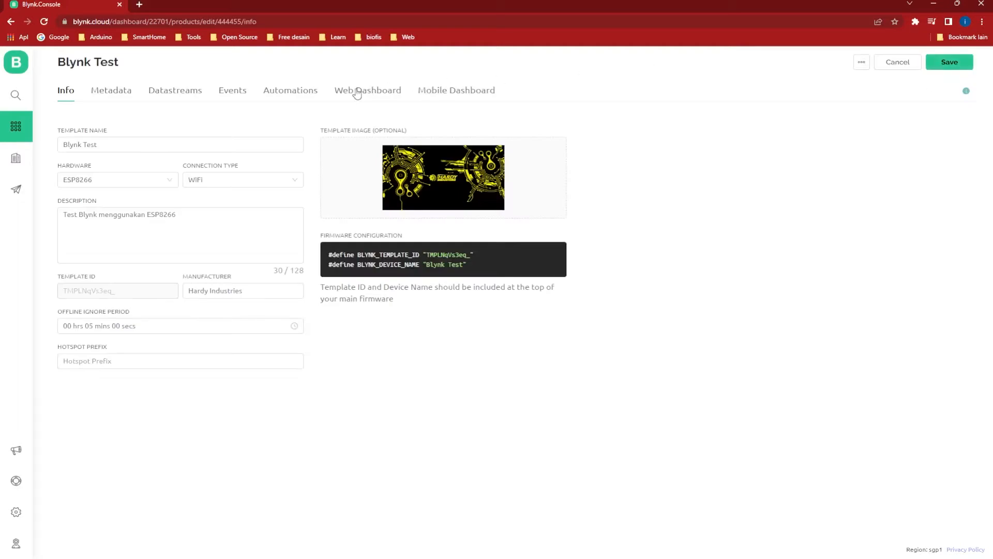
{"action": "left_click", "coordinate": [357, 92]}
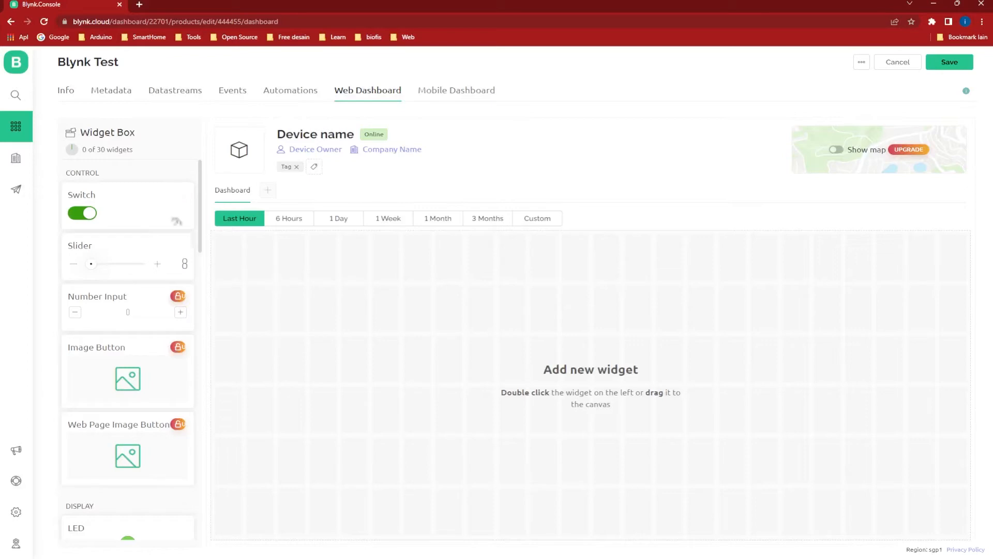
- Place a Switch widget on the dashboard canvas and try moving and resizing it, ending at three columns wide in the upper-left corner
{"action": "left_click_drag", "start_coordinate": [138, 203], "coordinate": [293, 251]}
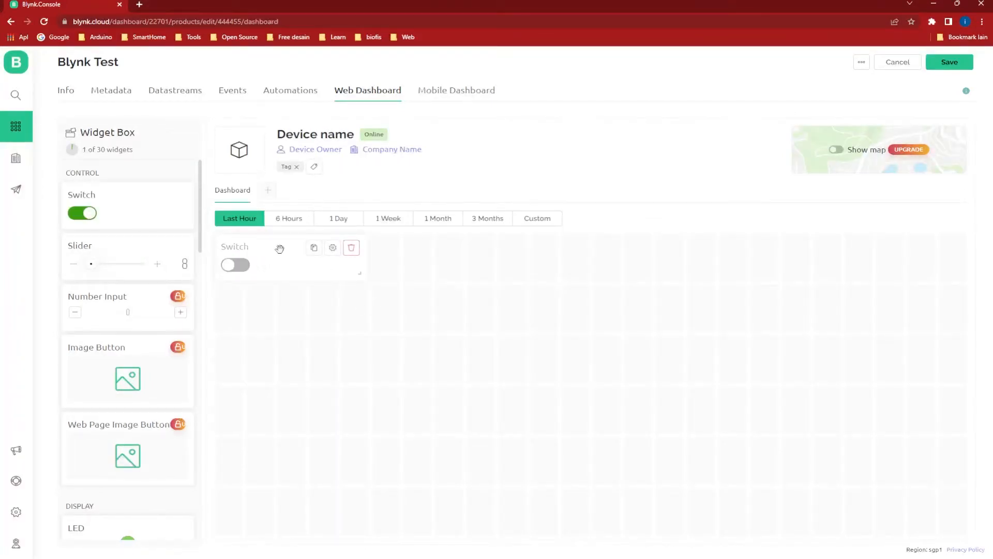
{"action": "left_click_drag", "start_coordinate": [279, 249], "coordinate": [567, 263]}
{"action": "left_click_drag", "start_coordinate": [645, 274], "coordinate": [593, 270]}
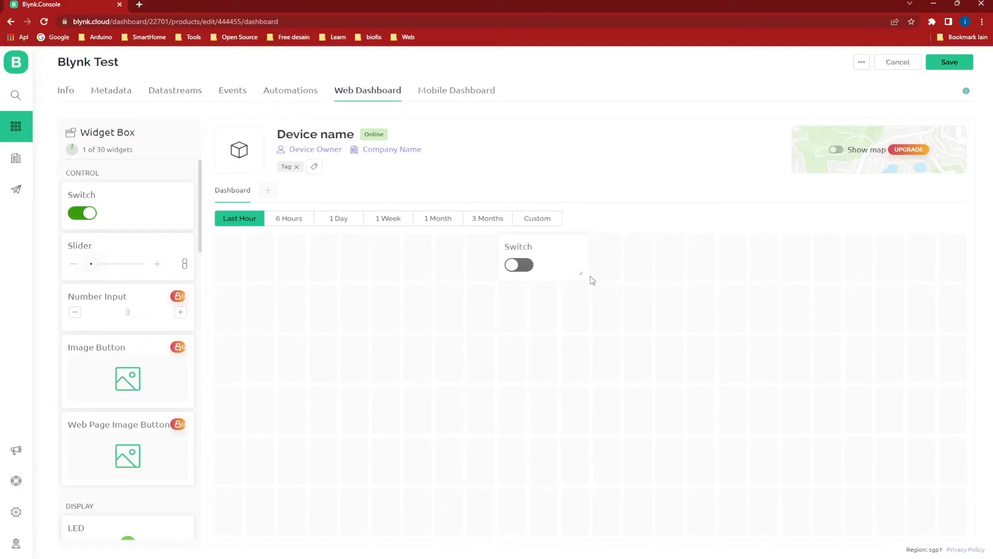
{"action": "left_click_drag", "start_coordinate": [582, 274], "coordinate": [639, 282]}
{"action": "left_click_drag", "start_coordinate": [581, 268], "coordinate": [301, 266]}
{"action": "left_click_drag", "start_coordinate": [362, 274], "coordinate": [291, 262]}
- Place a Slider widget beside the Switch, widen it, and delete it again
{"action": "left_click_drag", "start_coordinate": [98, 237], "coordinate": [350, 249]}
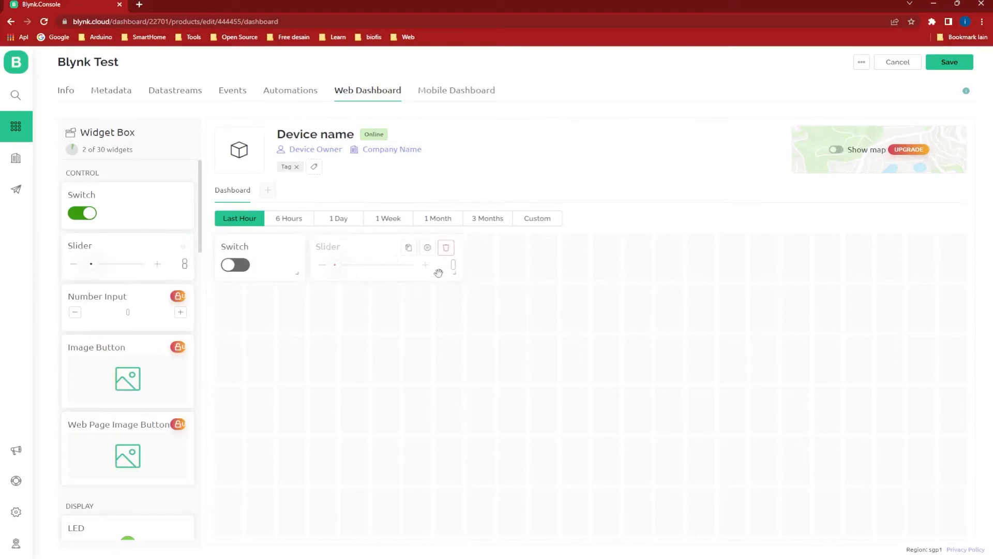
{"action": "left_click_drag", "start_coordinate": [456, 277], "coordinate": [552, 278]}
{"action": "mouse_move", "coordinate": [550, 250]}
{"action": "left_click", "coordinate": [540, 251]}
- Duplicate the Switch widget and delete the copy
{"action": "mouse_move", "coordinate": [279, 262]}
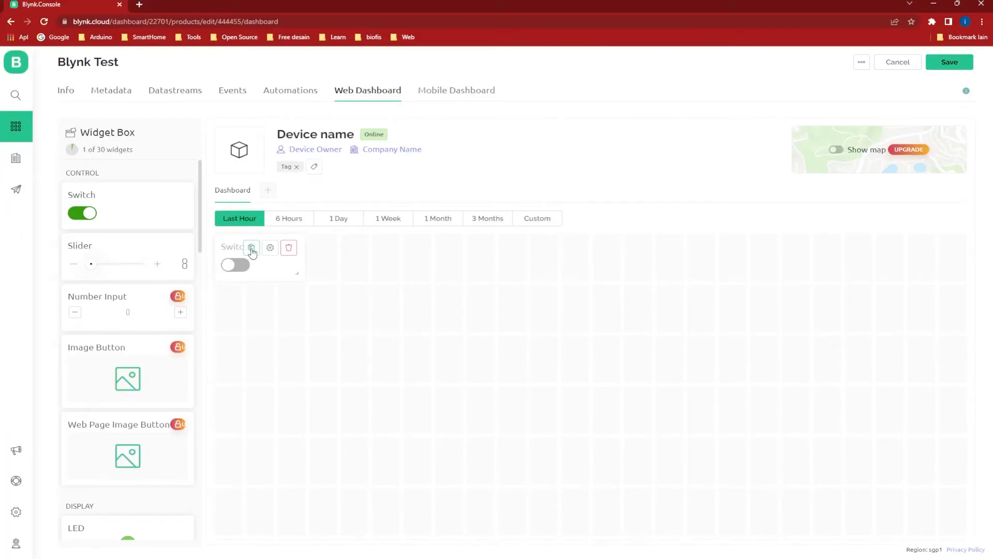
{"action": "left_click", "coordinate": [252, 249]}
{"action": "mouse_move", "coordinate": [350, 250]}
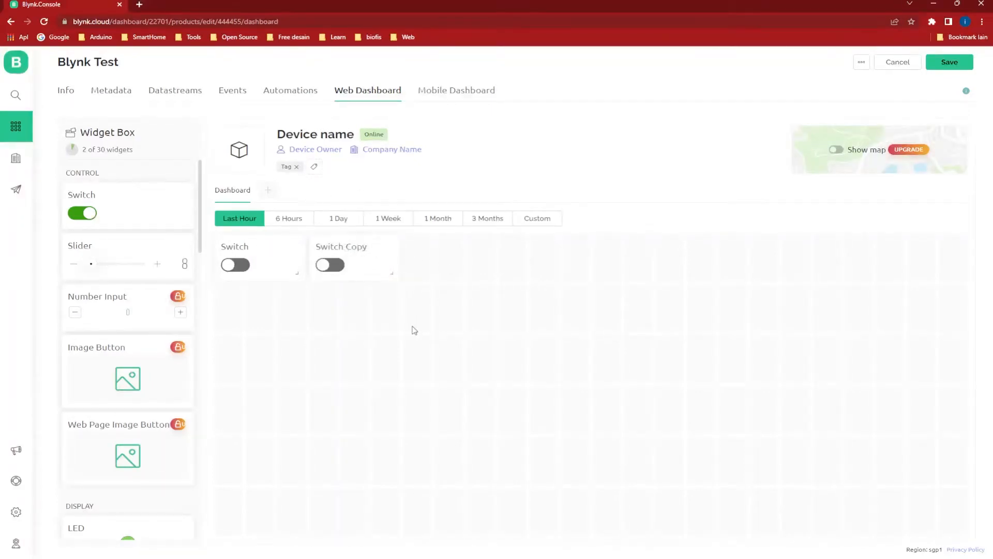
{"action": "mouse_move", "coordinate": [392, 275]}
{"action": "left_mouse_down"}
{"action": "mouse_move", "coordinate": [466, 277]}
{"action": "mouse_move", "coordinate": [406, 275]}
{"action": "left_mouse_up"}
{"action": "left_click", "coordinate": [415, 248]}
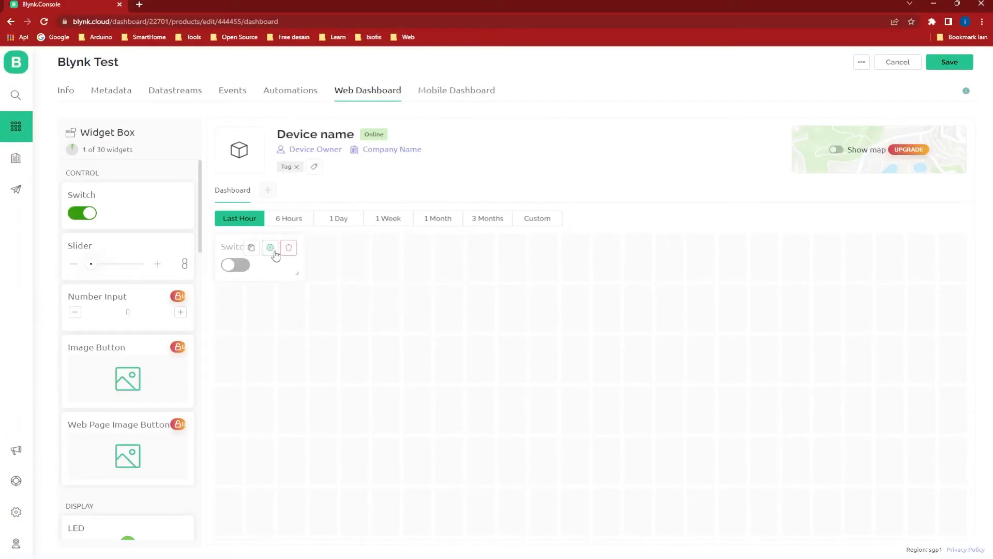
- Try the toggle preview in the Switch widget's settings without saving, and delete the widget from the canvas
{"action": "left_click", "coordinate": [270, 248]}
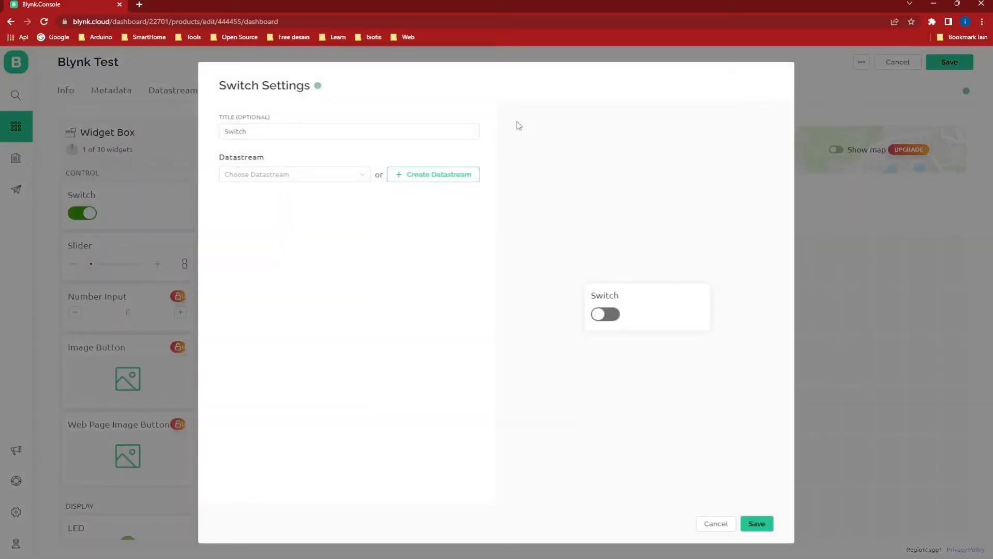
{"action": "left_click", "coordinate": [605, 315]}
{"action": "left_click", "coordinate": [606, 315]}
{"action": "left_click", "coordinate": [606, 314]}
{"action": "left_click", "coordinate": [607, 314]}
{"action": "left_click", "coordinate": [607, 315]}
{"action": "left_click", "coordinate": [730, 526]}
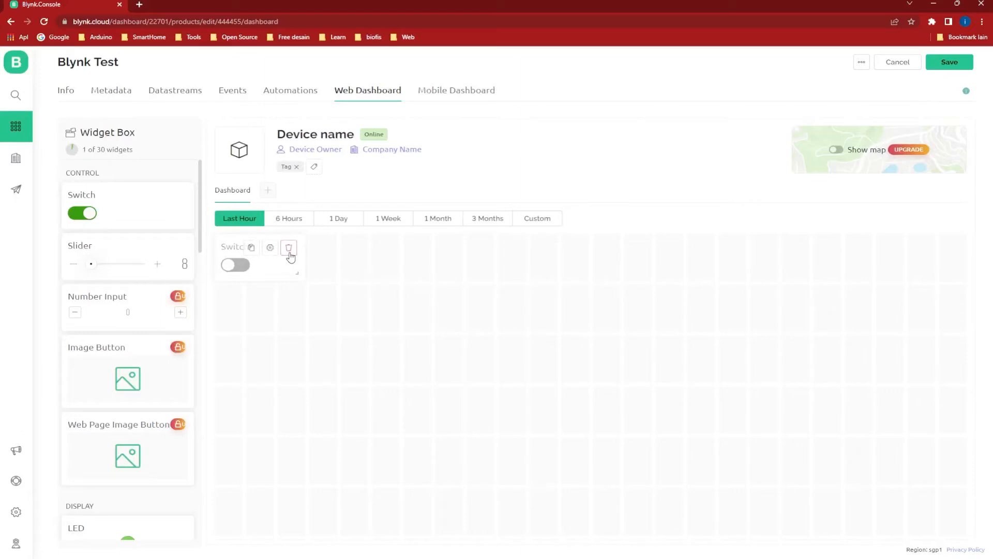
{"action": "left_click", "coordinate": [288, 248]}
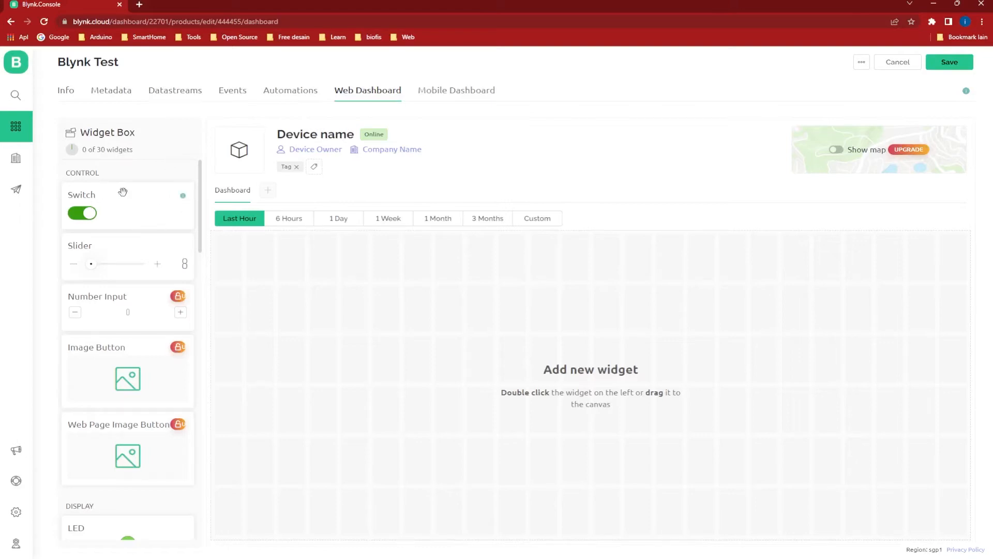
- Look through the Control and Display widgets in the widget box, including the ones that require an upgrade
{"action": "left_click_drag", "start_coordinate": [62, 174], "coordinate": [110, 180]}
{"action": "scroll", "coordinate": [94, 247], "scroll_direction": "down", "scroll_amount": 3}
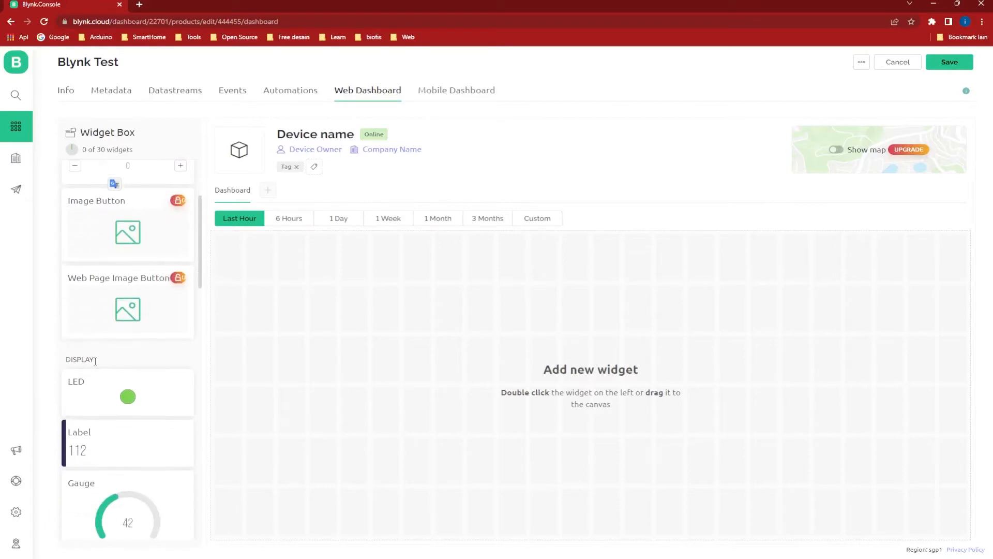
{"action": "double_click", "coordinate": [98, 361]}
{"action": "scroll", "coordinate": [88, 331], "scroll_direction": "down", "scroll_amount": 3}
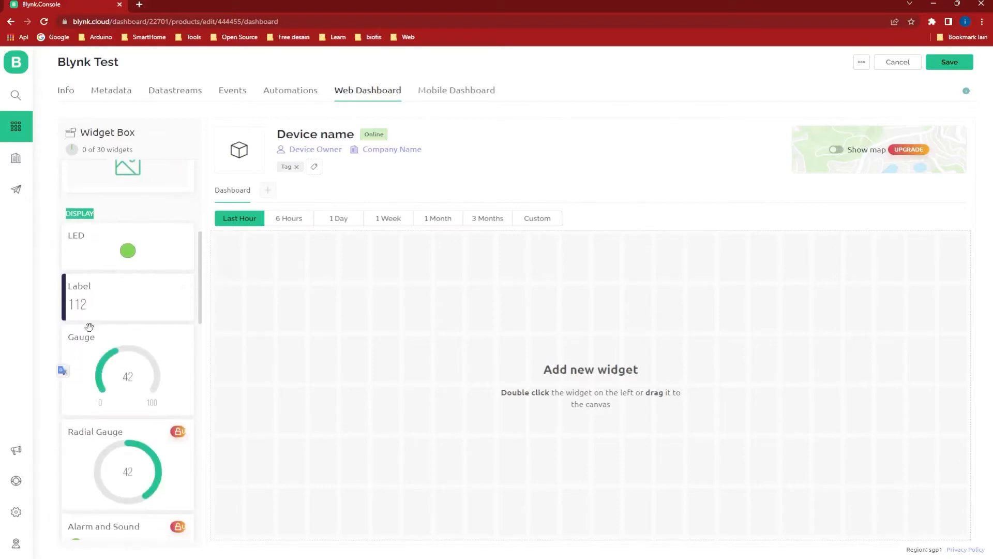
{"action": "scroll", "coordinate": [86, 305], "scroll_direction": "down", "scroll_amount": 5}
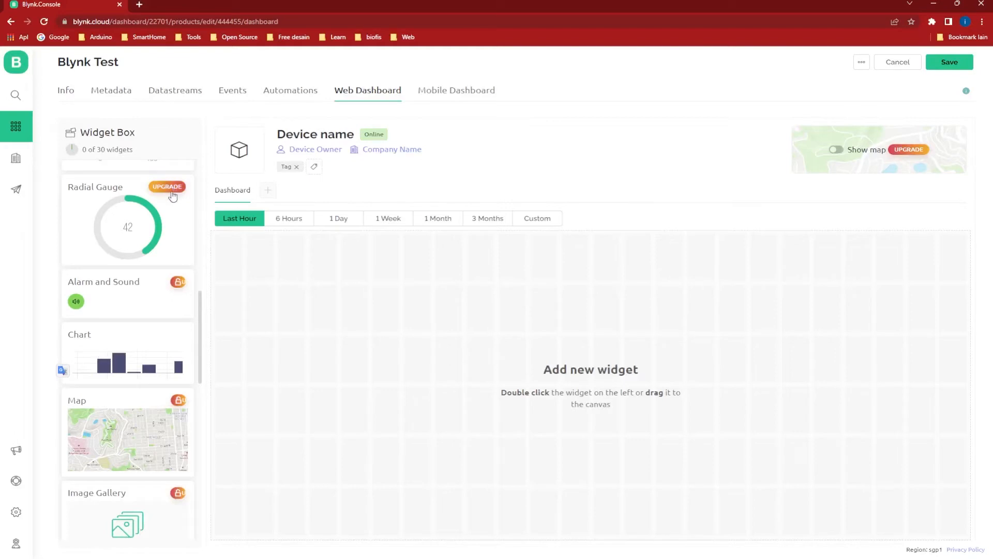
{"action": "scroll", "coordinate": [133, 291], "scroll_direction": "up", "scroll_amount": 2}
{"action": "scroll", "coordinate": [132, 288], "scroll_direction": "up", "scroll_amount": 8}
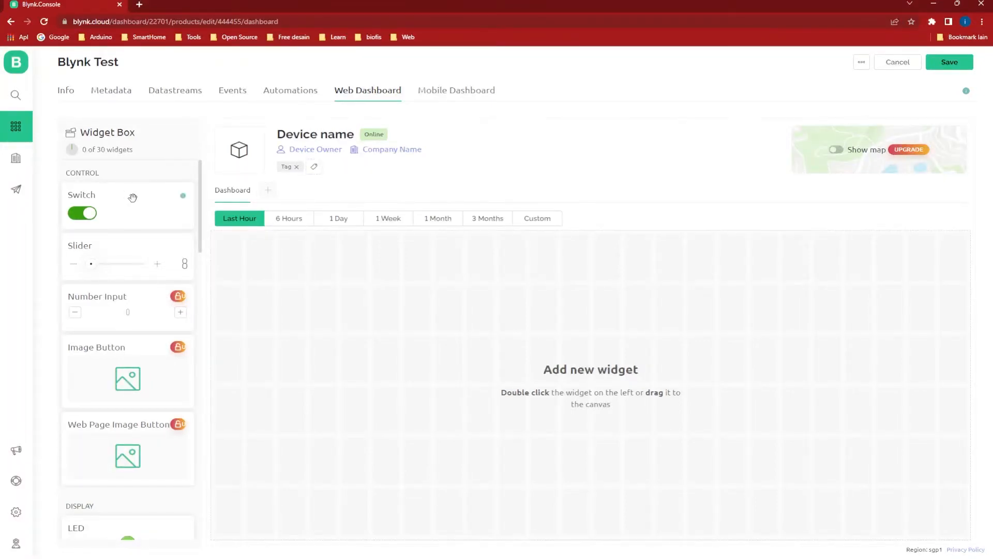
- Place a Switch widget in the upper-left corner of the dashboard canvas and narrow it to four grid columns
{"action": "left_click_drag", "start_coordinate": [133, 198], "coordinate": [284, 246]}
{"action": "left_click_drag", "start_coordinate": [118, 211], "coordinate": [286, 273]}
{"action": "left_click_drag", "start_coordinate": [359, 275], "coordinate": [324, 277]}
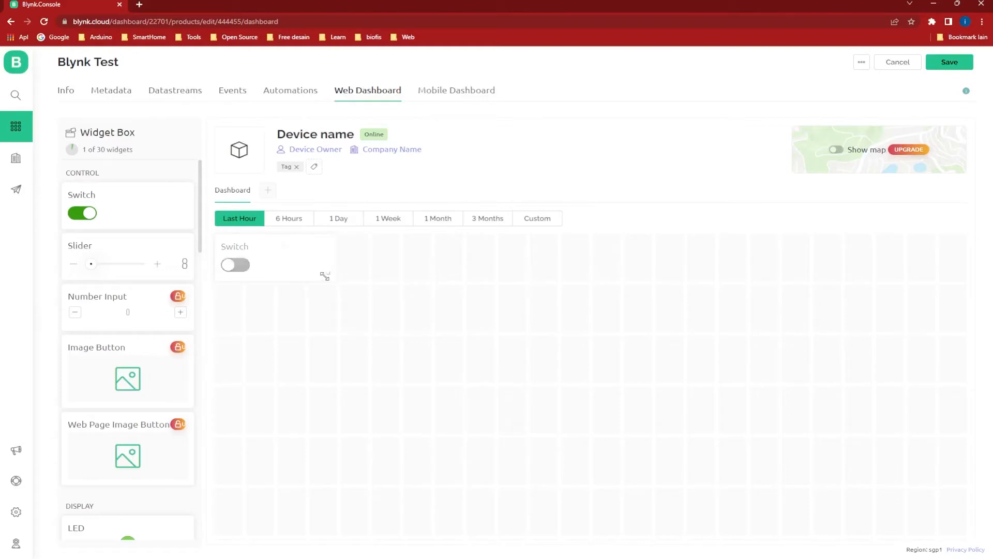
{"action": "mouse_move", "coordinate": [317, 246]}
- Read the Switch widget's documentation about its settings and close it
{"action": "left_click", "coordinate": [183, 198]}
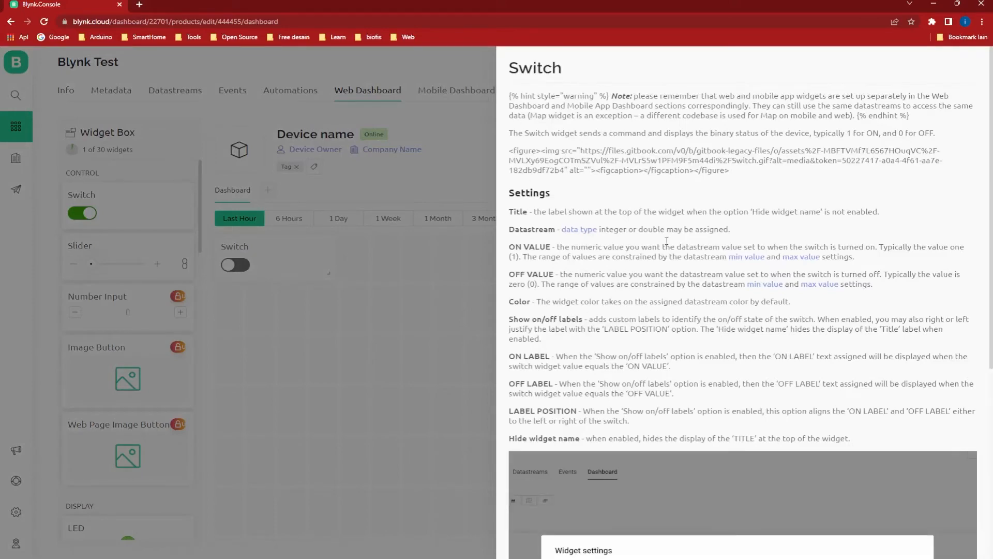
{"action": "scroll", "coordinate": [682, 253], "scroll_direction": "down", "scroll_amount": 6}
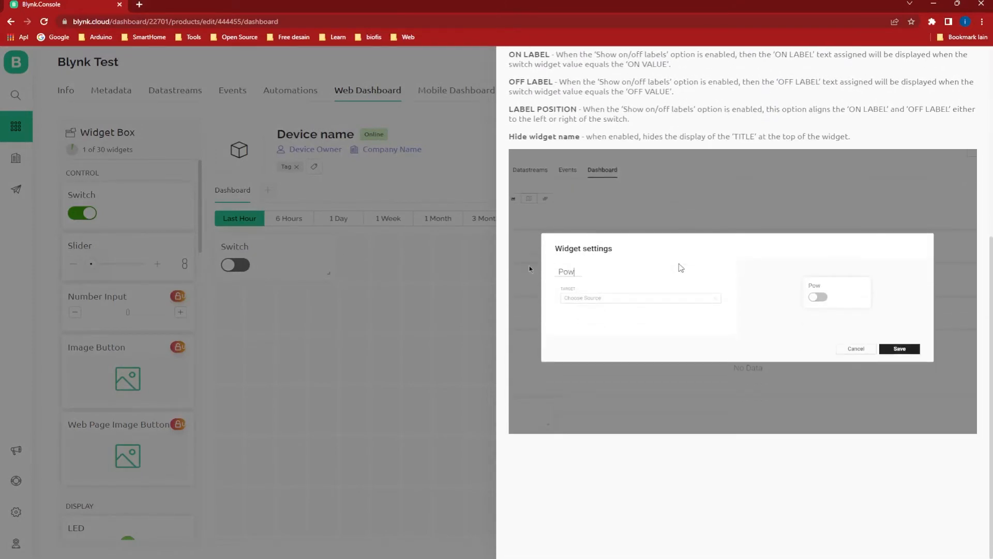
{"action": "scroll", "coordinate": [681, 268], "scroll_direction": "up", "scroll_amount": 6}
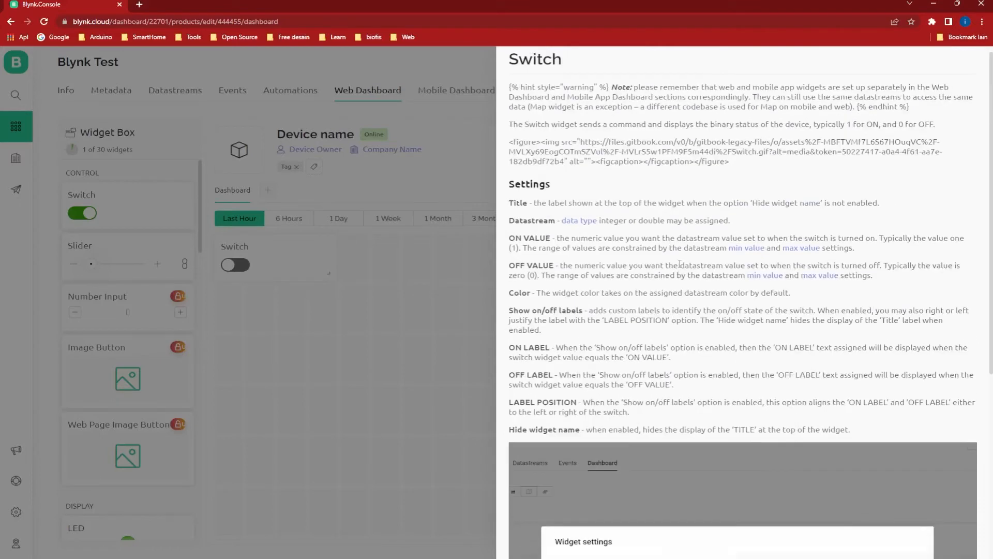
{"action": "left_click", "coordinate": [293, 266]}
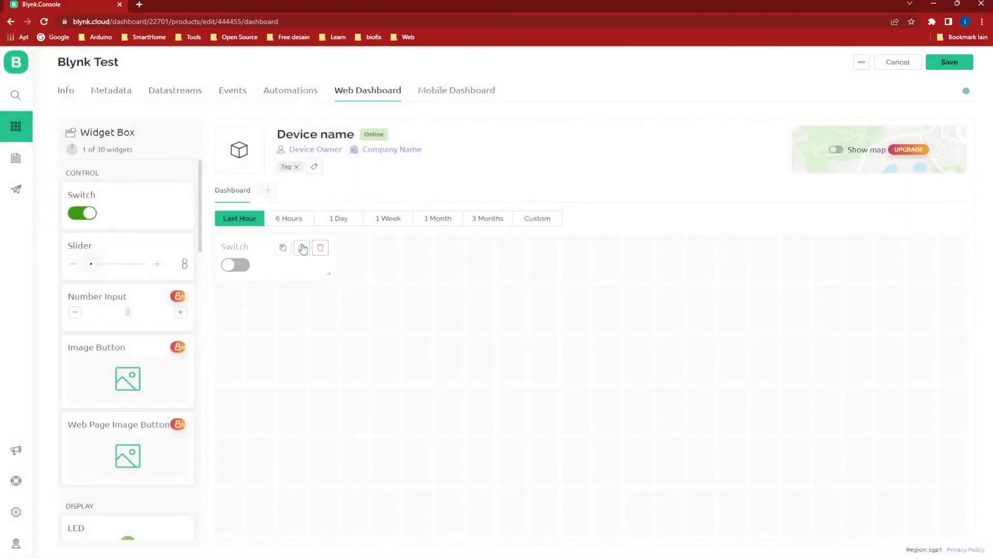
- Link the Switch widget on the canvas to the Push Button (V0) datastream
{"action": "left_click", "coordinate": [301, 248]}
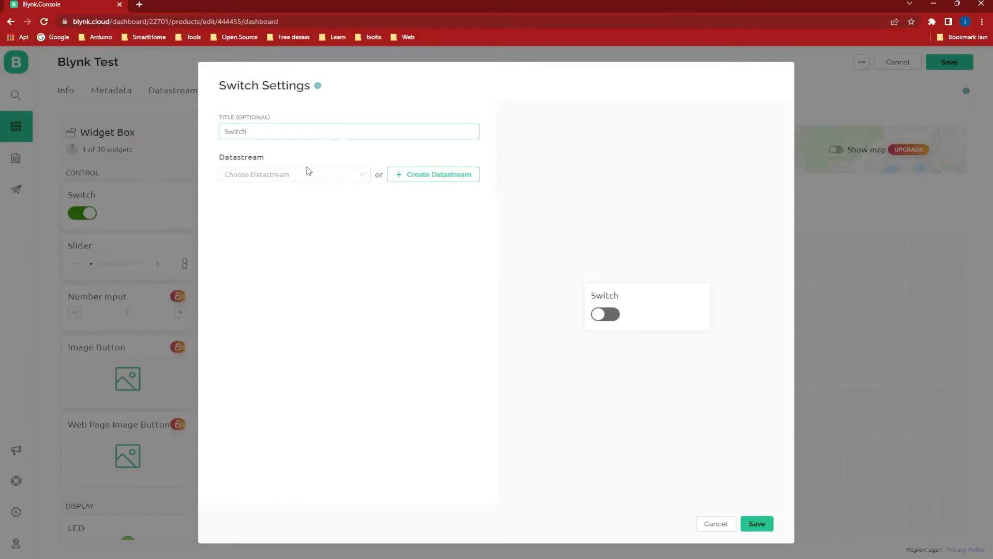
{"action": "left_click", "coordinate": [326, 205]}
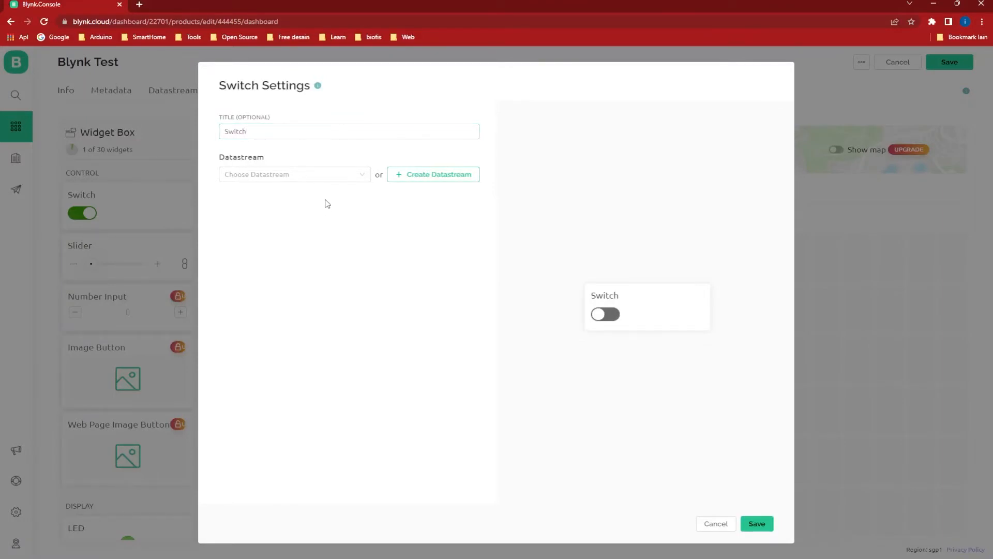
{"action": "left_click", "coordinate": [360, 177]}
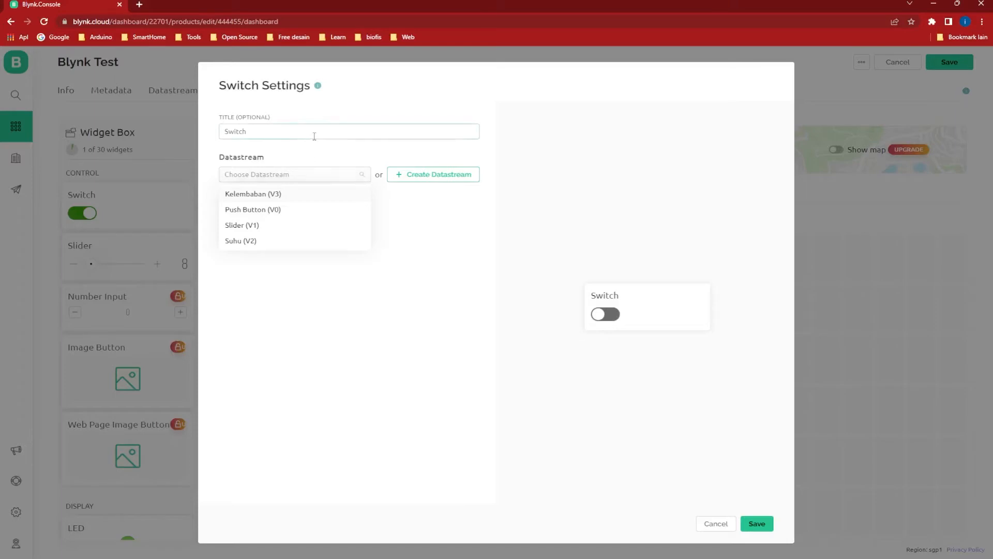
{"action": "left_click", "coordinate": [264, 212]}
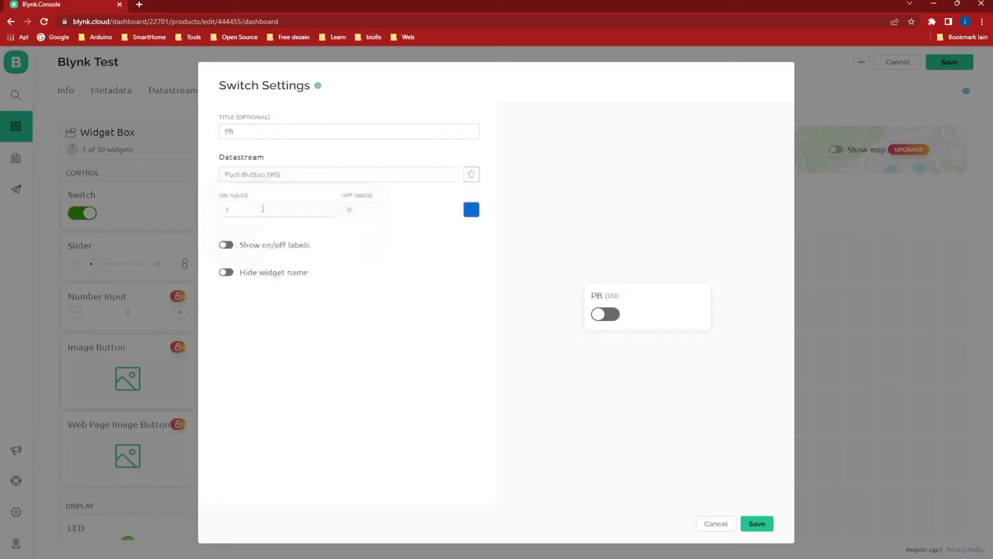
- Review the Switch widget's title and its on and off values
{"action": "left_click_drag", "start_coordinate": [249, 131], "coordinate": [214, 135]}
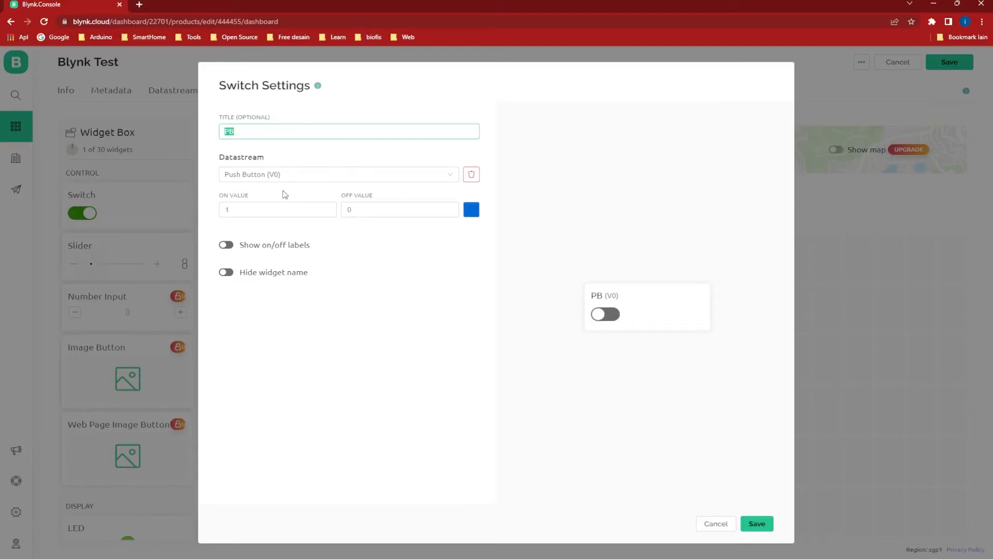
{"action": "left_click", "coordinate": [238, 210]}
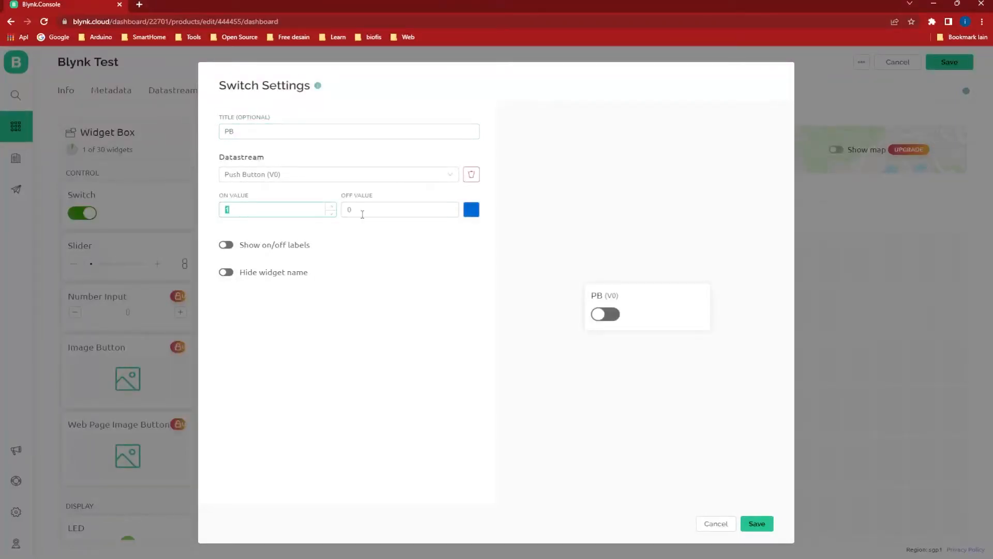
{"action": "key", "text": "Tab"}
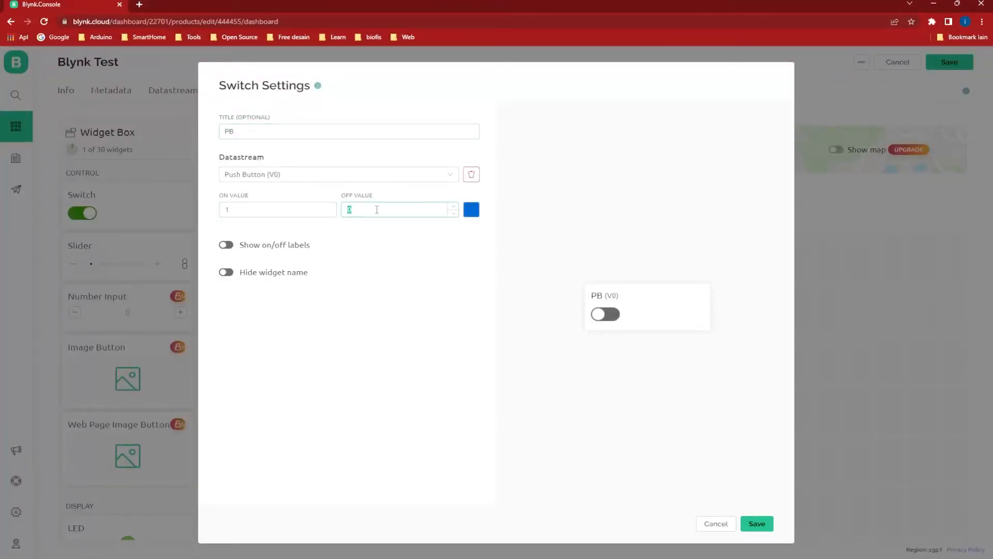
{"action": "left_click", "coordinate": [251, 207]}
{"action": "left_click", "coordinate": [365, 210]}
{"action": "left_click", "coordinate": [376, 211]}
- Enable the Switch's on/off labels with "LED Menyala" as the on label and "LED Mati" as the off label
{"action": "left_click_drag", "start_coordinate": [317, 253], "coordinate": [230, 249]}
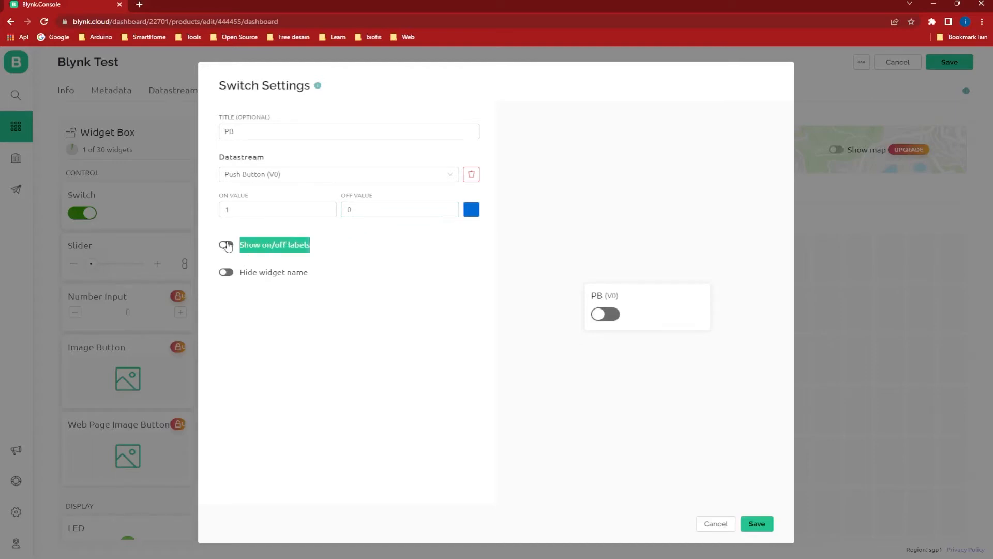
{"action": "left_click", "coordinate": [229, 243]}
{"action": "left_click", "coordinate": [320, 274]}
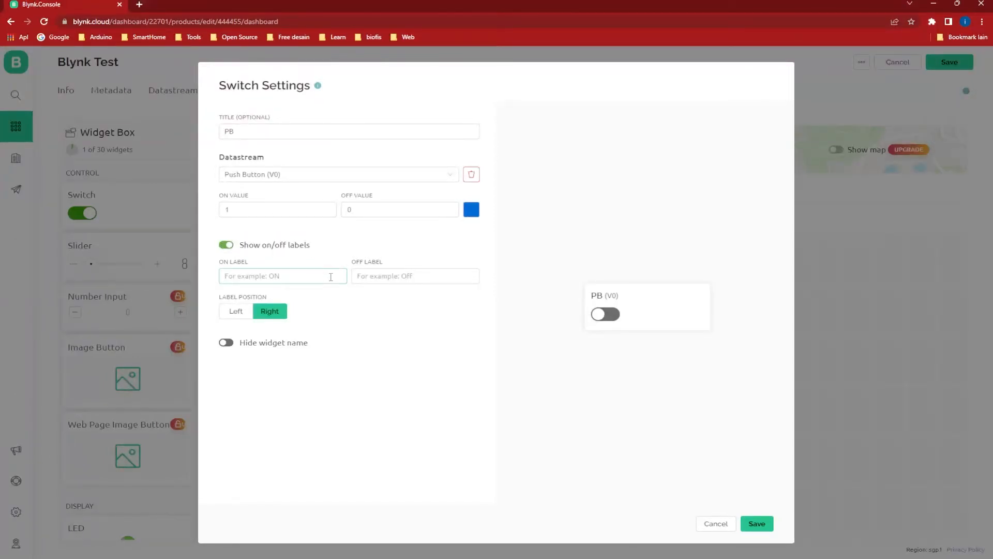
{"action": "type", "text": "LED Nya"}
{"action": "key", "text": "BackSpace"}
{"action": "key", "text": "BackSpace"}
{"action": "key", "text": "BackSpace"}
{"action": "key", "text": "BackSpace"}
{"action": "key", "text": "BackSpace"}
{"action": "key", "text": "BackSpace"}
{"action": "type", "text": "Menyala"}
{"action": "left_click", "coordinate": [376, 278]}
{"action": "type", "text": "LED Mati"}
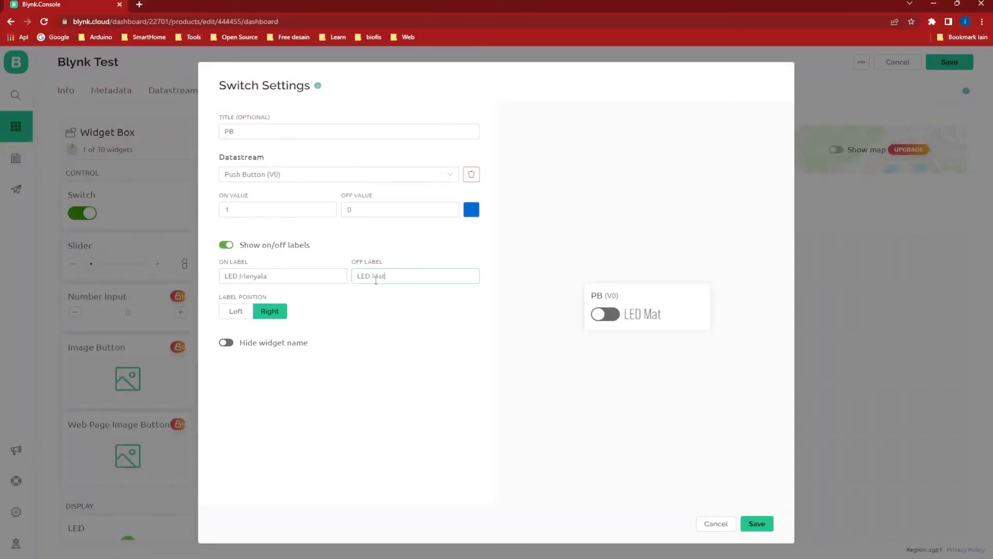
{"action": "left_click", "coordinate": [421, 300]}
- Try the left label position for the Switch and return it to the right
{"action": "left_click", "coordinate": [239, 311]}
{"action": "left_click", "coordinate": [270, 312]}
{"action": "left_click", "coordinate": [239, 313]}
{"action": "left_click", "coordinate": [269, 312]}
- Toggle the previewed Switch on and off repeatedly to check its state labels
{"action": "left_click", "coordinate": [609, 317]}
{"action": "left_click", "coordinate": [610, 317]}
{"action": "left_click", "coordinate": [610, 317]}
{"action": "left_click", "coordinate": [610, 317]}
{"action": "left_click", "coordinate": [610, 317]}
{"action": "left_click", "coordinate": [610, 317]}
- Try hiding the Switch's widget name and show it again
{"action": "left_click", "coordinate": [228, 342]}
{"action": "left_click", "coordinate": [228, 343]}
{"action": "left_click", "coordinate": [227, 343]}
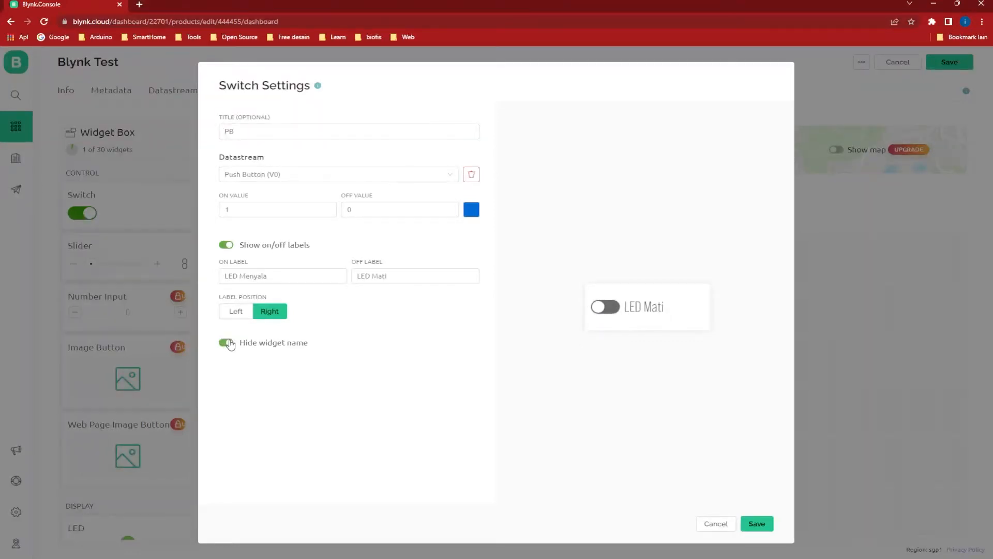
{"action": "left_click", "coordinate": [228, 344]}
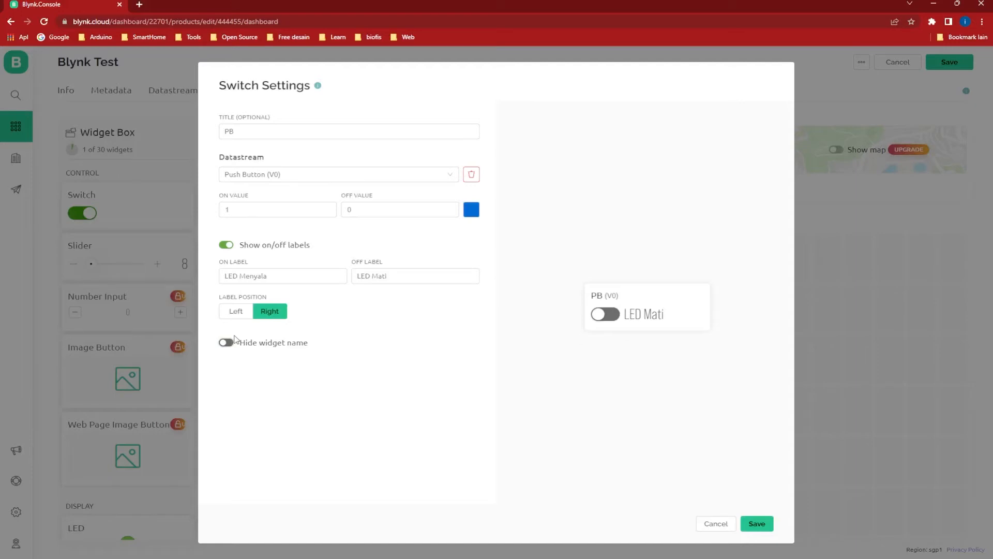
- Change the Switch's title to "Tombol LED" and save its settings
{"action": "left_click", "coordinate": [261, 132]}
{"action": "left_click_drag", "start_coordinate": [262, 132], "coordinate": [209, 134]}
{"action": "type", "text": "To"}
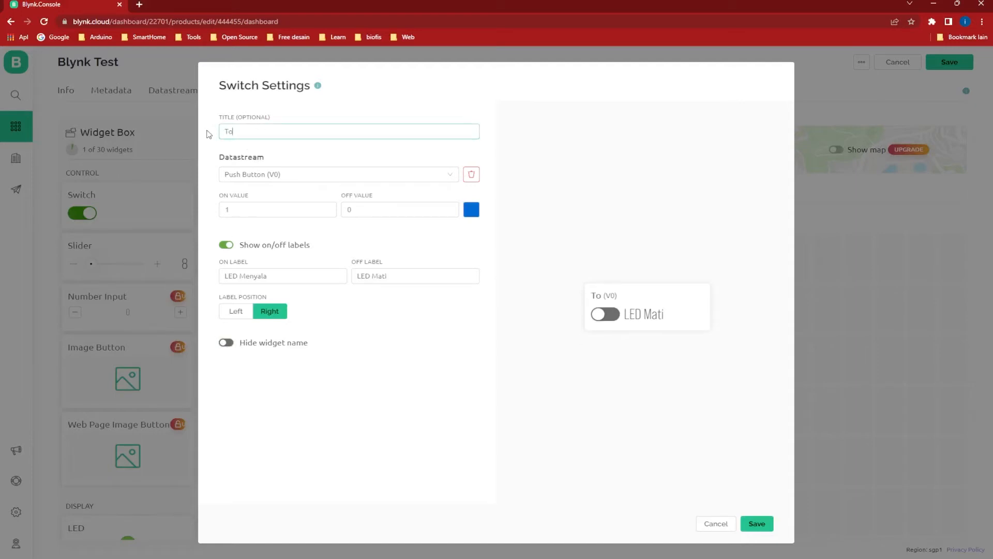
{"action": "type", "text": "mbol LED"}
{"action": "left_click", "coordinate": [758, 524]}
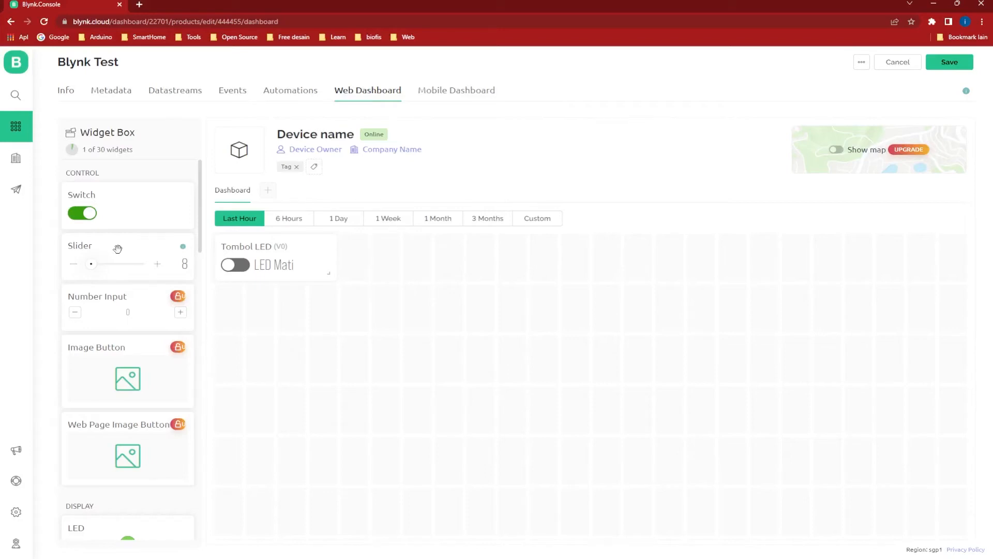
- Place a Slider widget beside the Tombol LED switch and read through the Slider documentation
{"action": "left_click_drag", "start_coordinate": [118, 249], "coordinate": [397, 248]}
{"action": "left_click", "coordinate": [184, 248]}
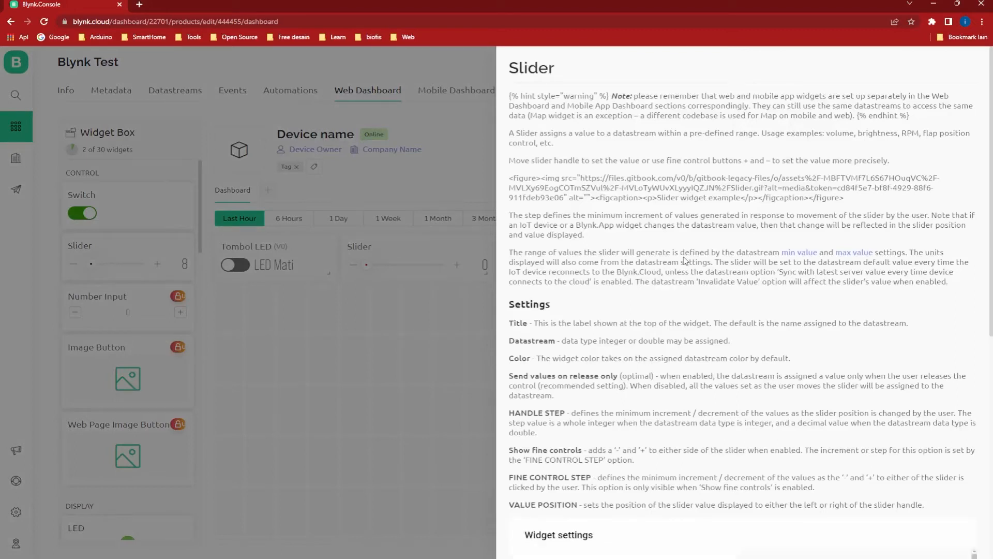
{"action": "scroll", "coordinate": [684, 260], "scroll_direction": "down", "scroll_amount": 2}
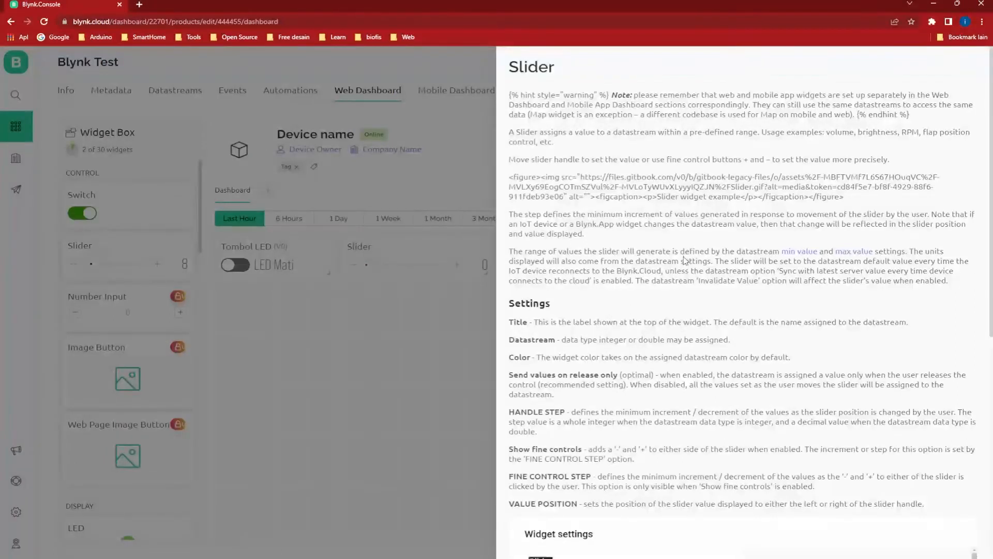
{"action": "scroll", "coordinate": [685, 259], "scroll_direction": "down", "scroll_amount": 5}
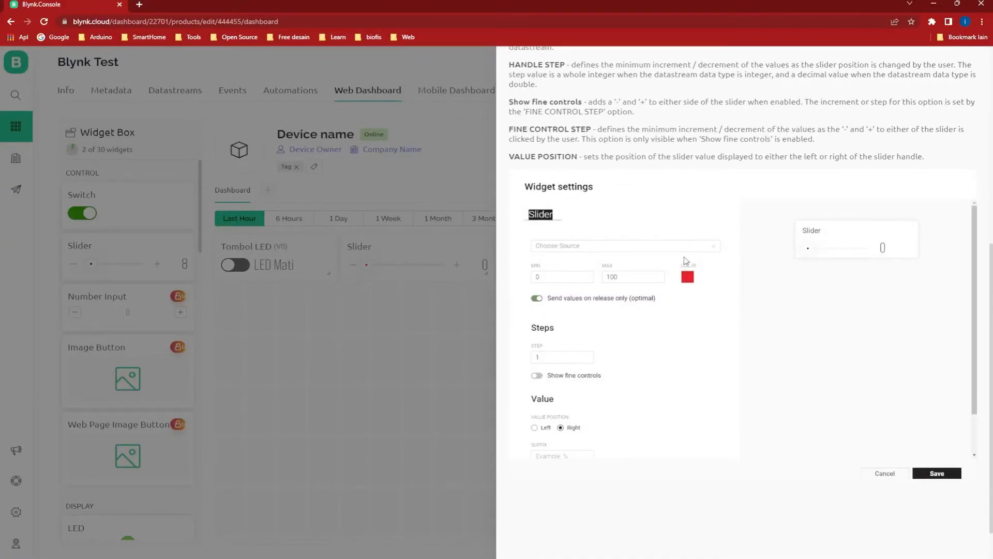
{"action": "scroll", "coordinate": [686, 260], "scroll_direction": "up", "scroll_amount": 7}
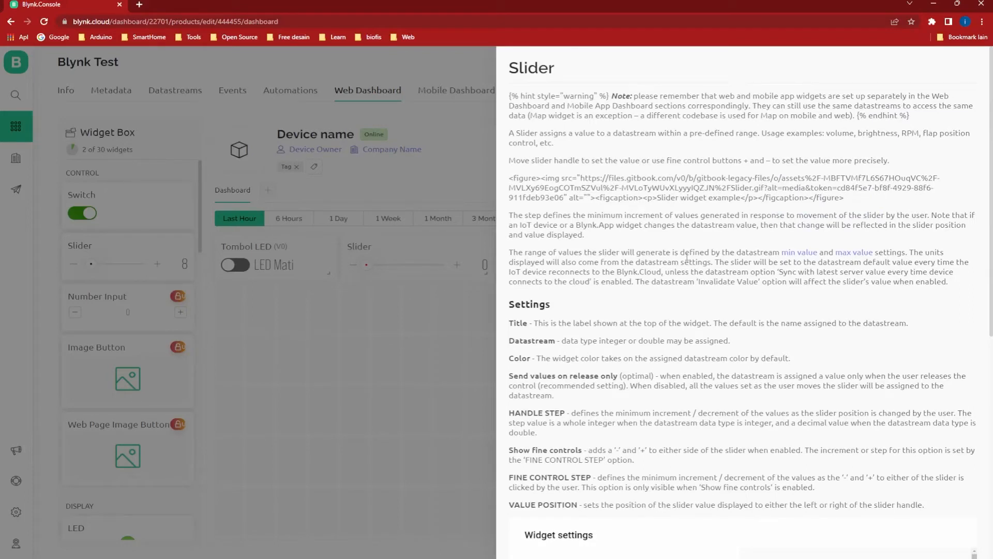
{"action": "left_click", "coordinate": [461, 300]}
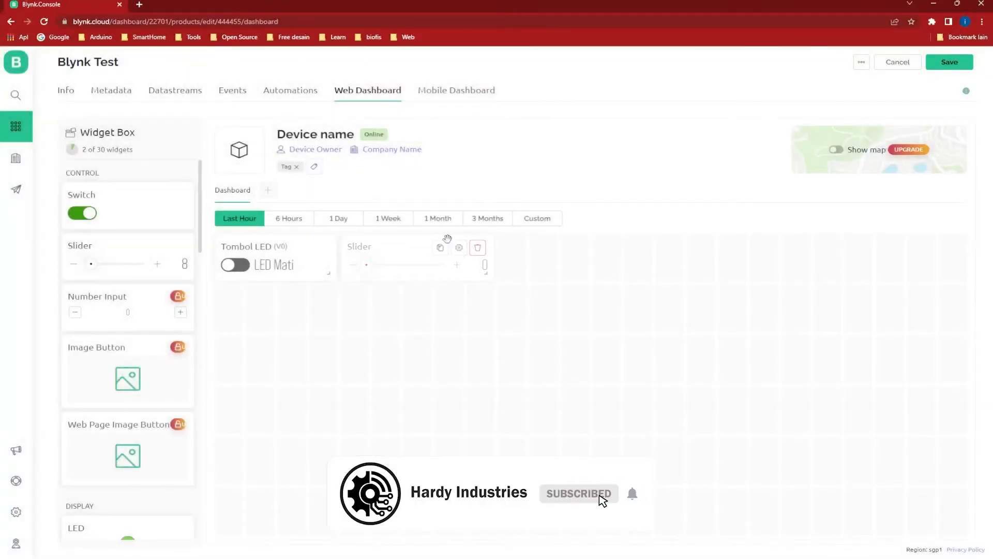
- Title the Slider widget "Mengatur Kecerahan" and link it to the Slider (V1) datastream
{"action": "left_click", "coordinate": [459, 249]}
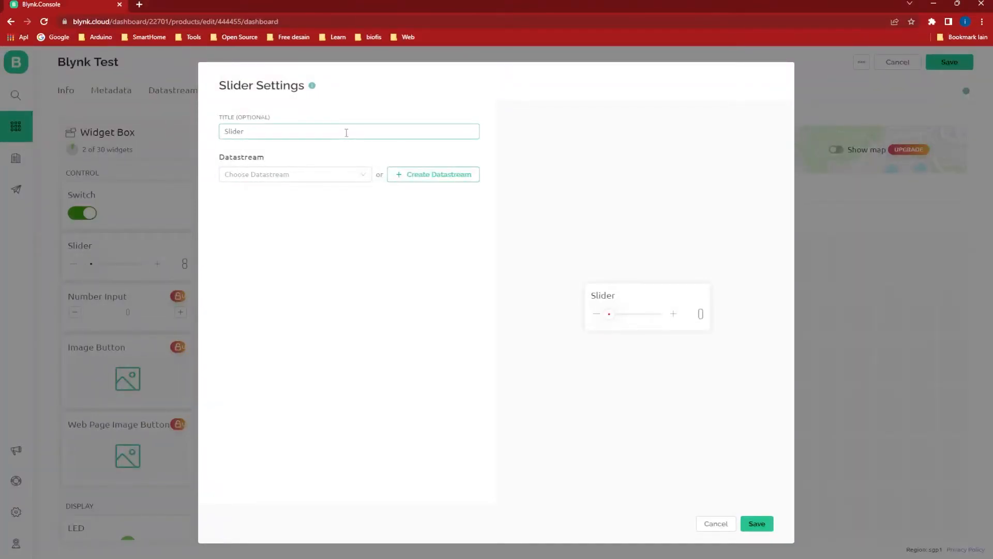
{"action": "left_click_drag", "start_coordinate": [241, 131], "coordinate": [217, 131]}
{"action": "type", "text": "Mengatur Kecer"}
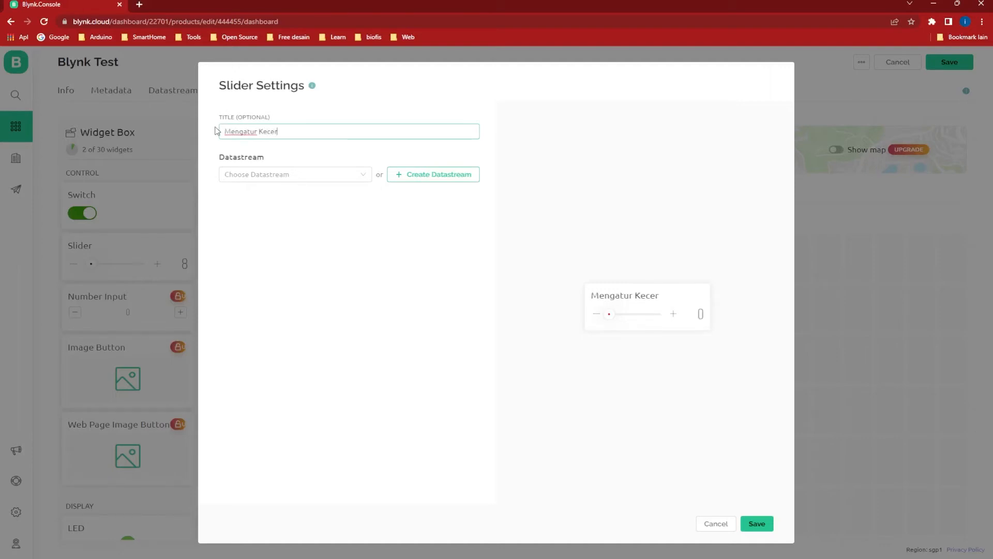
{"action": "type", "text": "ahan"}
{"action": "left_click", "coordinate": [290, 174]}
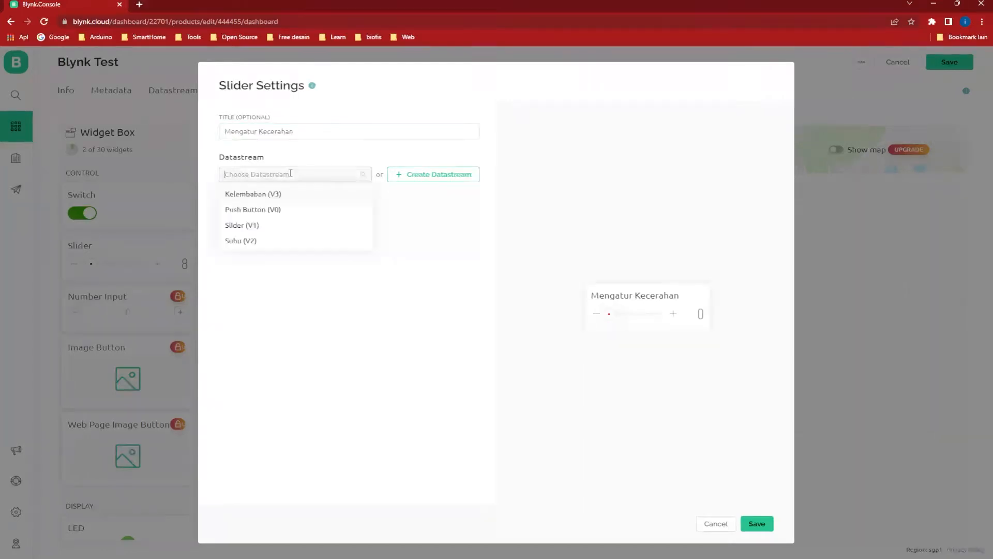
{"action": "left_click", "coordinate": [266, 226]}
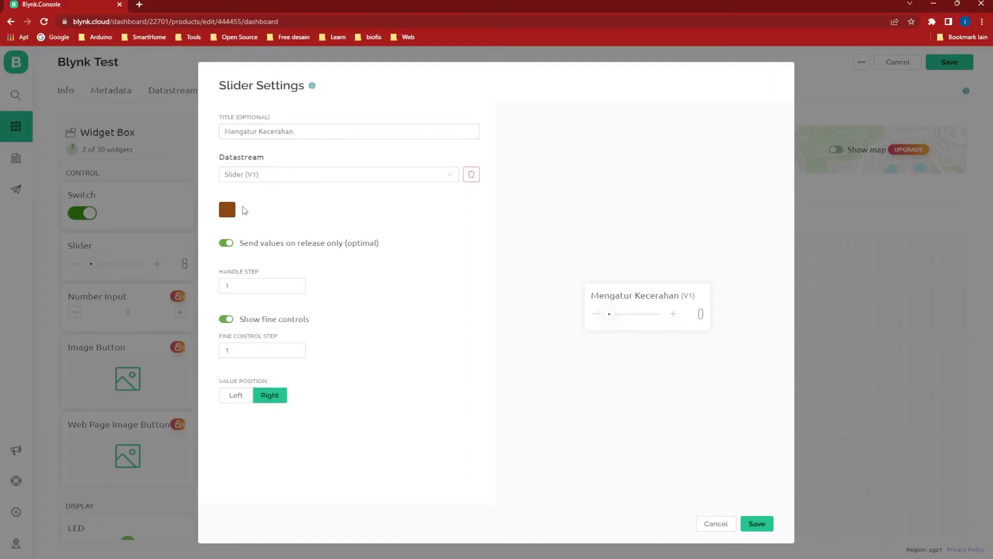
- Change the Slider's colour to the dark blue theme colour
{"action": "left_click", "coordinate": [226, 210]}
{"action": "left_click", "coordinate": [424, 256]}
{"action": "left_click", "coordinate": [226, 213]}
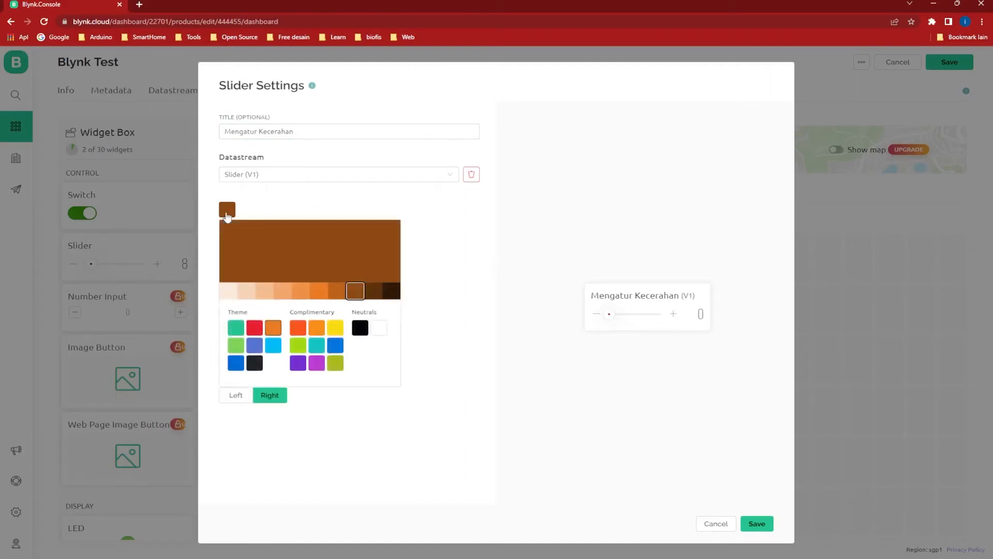
{"action": "left_click", "coordinate": [272, 362]}
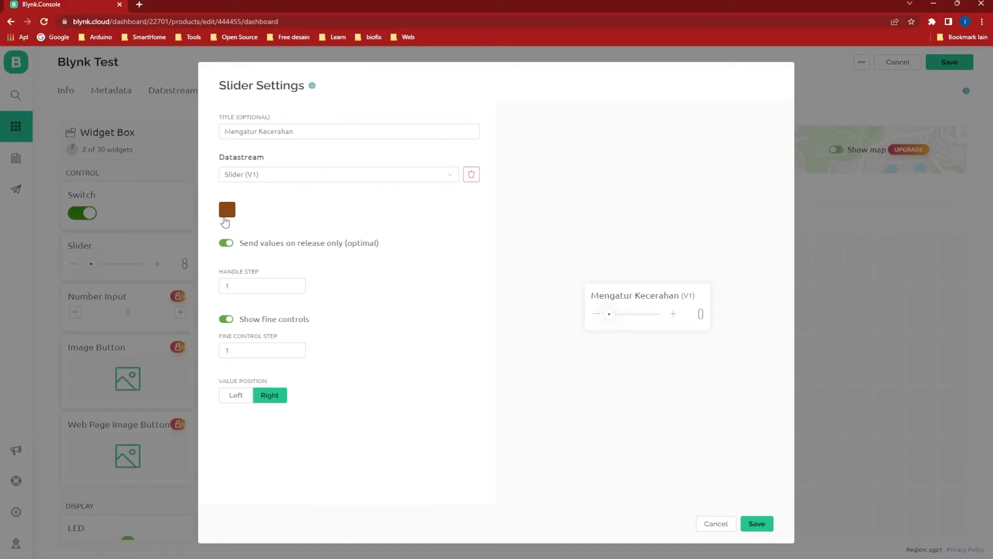
{"action": "left_click", "coordinate": [228, 214]}
{"action": "left_click", "coordinate": [236, 363]}
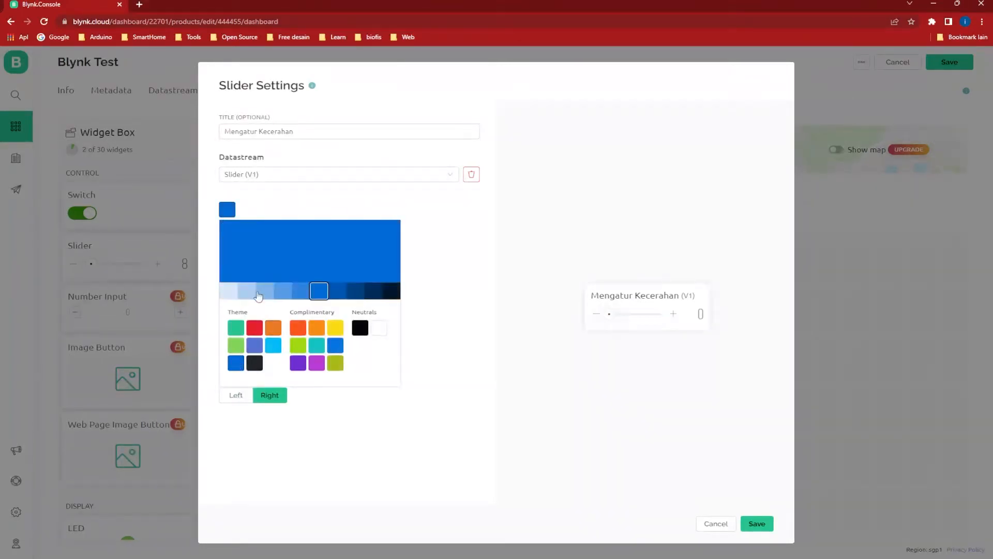
{"action": "left_click", "coordinate": [284, 213]}
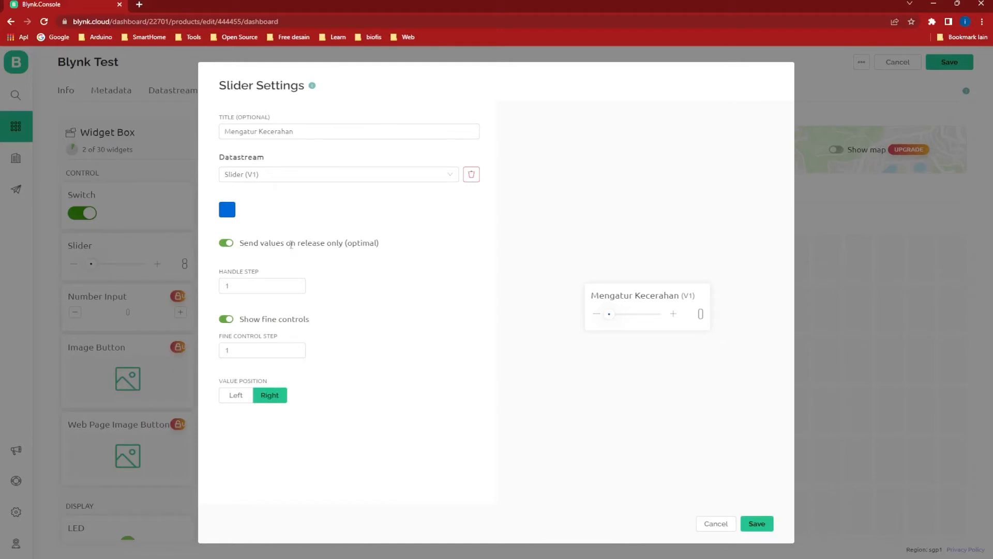
- Turn off sending values on release only for the Slider and try its handle in the preview
{"action": "left_click_drag", "start_coordinate": [382, 243], "coordinate": [241, 247]}
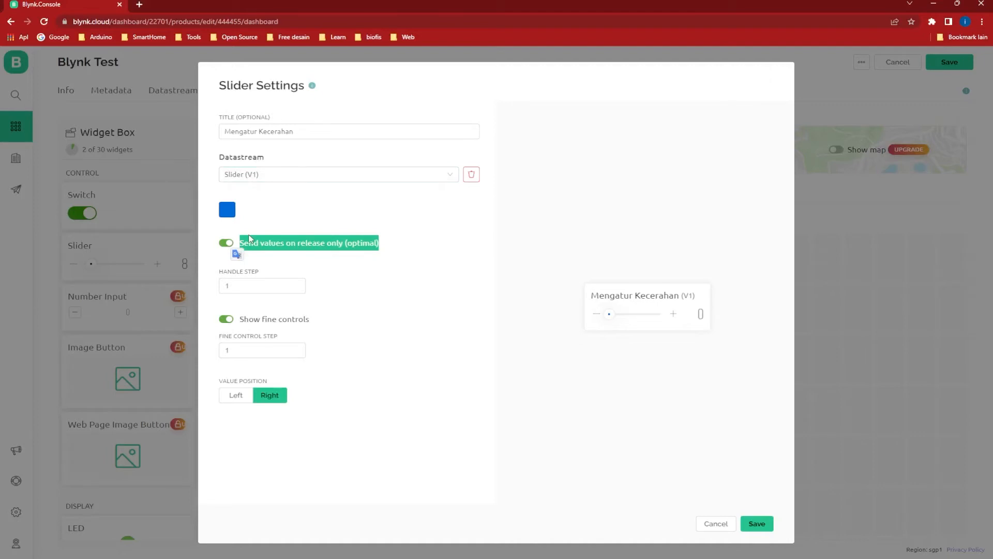
{"action": "left_click", "coordinate": [243, 231]}
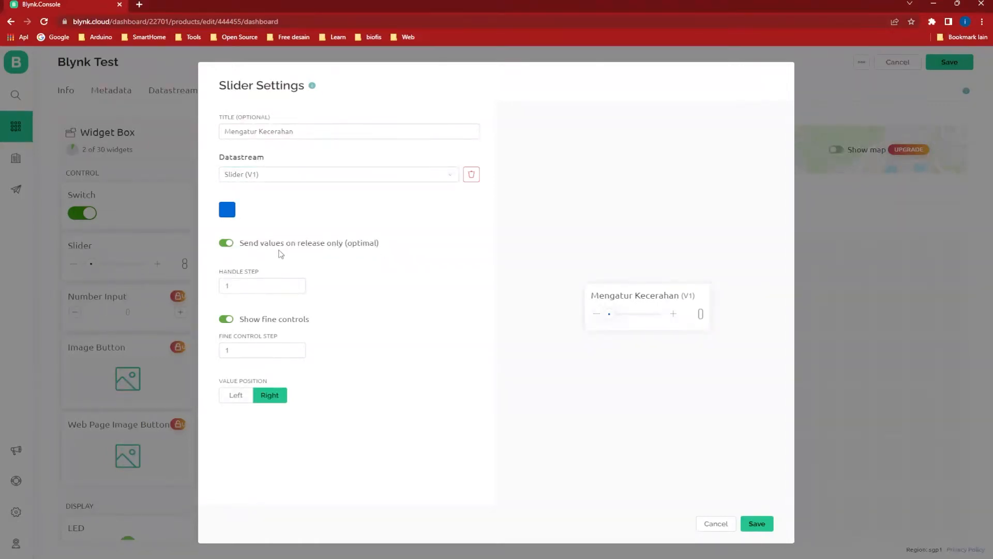
{"action": "left_click_drag", "start_coordinate": [381, 246], "coordinate": [239, 242]}
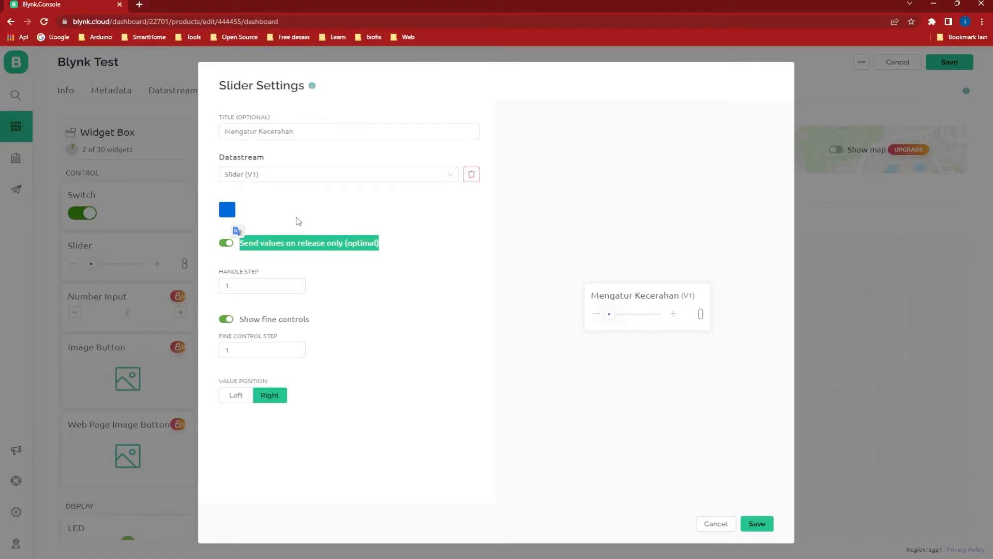
{"action": "mouse_move", "coordinate": [610, 316]}
{"action": "left_mouse_down"}
{"action": "mouse_move", "coordinate": [658, 323]}
{"action": "mouse_move", "coordinate": [594, 324]}
{"action": "left_mouse_up"}
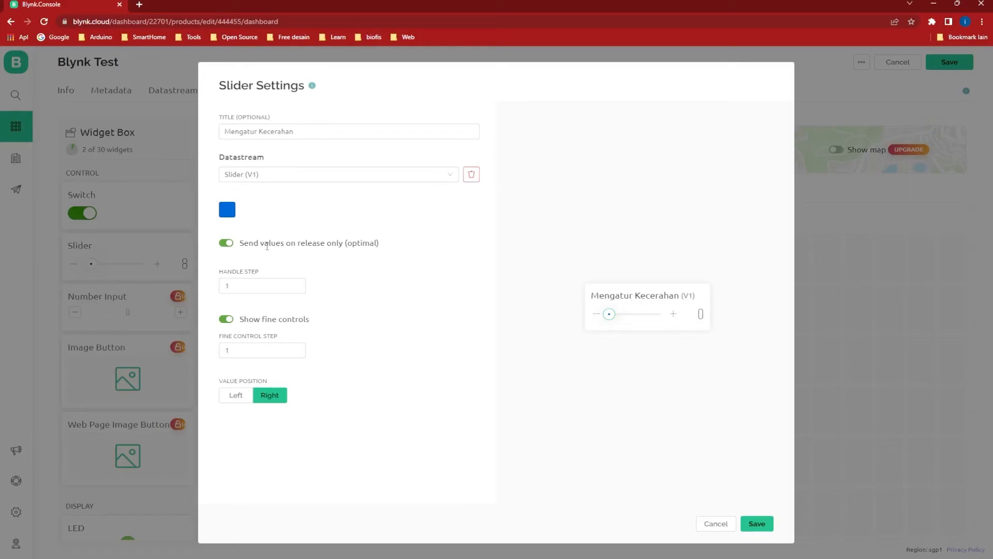
{"action": "left_click", "coordinate": [226, 242]}
{"action": "left_click", "coordinate": [615, 315]}
{"action": "left_click_drag", "start_coordinate": [619, 321], "coordinate": [595, 321]}
- Set the Slider's handle step to 5 and test the handle in the preview, moving it to 100 and back to 50
{"action": "left_click_drag", "start_coordinate": [245, 282], "coordinate": [217, 286]}
{"action": "type", "text": "5"}
{"action": "left_click_drag", "start_coordinate": [609, 315], "coordinate": [667, 327]}
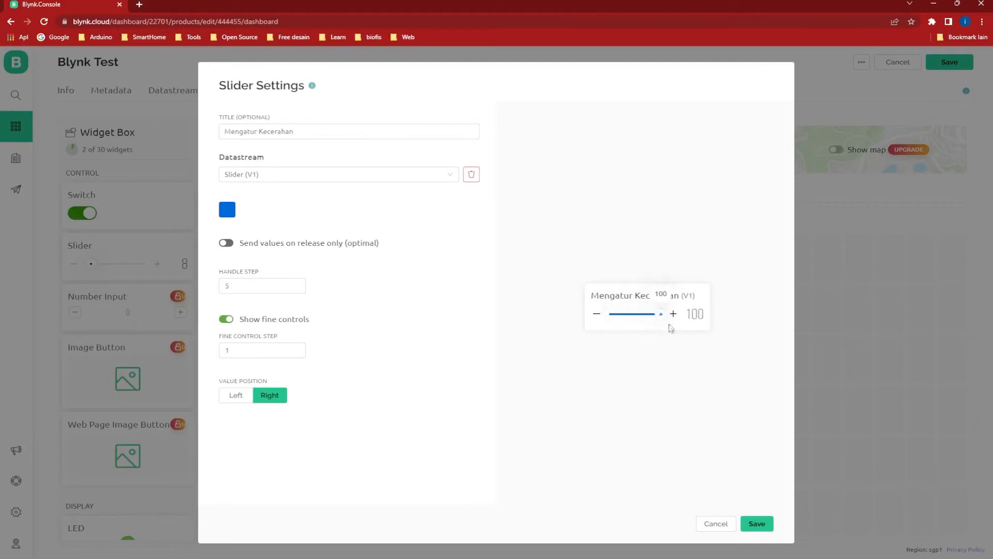
{"action": "left_click_drag", "start_coordinate": [660, 324], "coordinate": [635, 319]}
- Try the Slider's fine plus and minus controls in the preview, and turn off the fine controls option
{"action": "left_click_drag", "start_coordinate": [312, 323], "coordinate": [239, 320]}
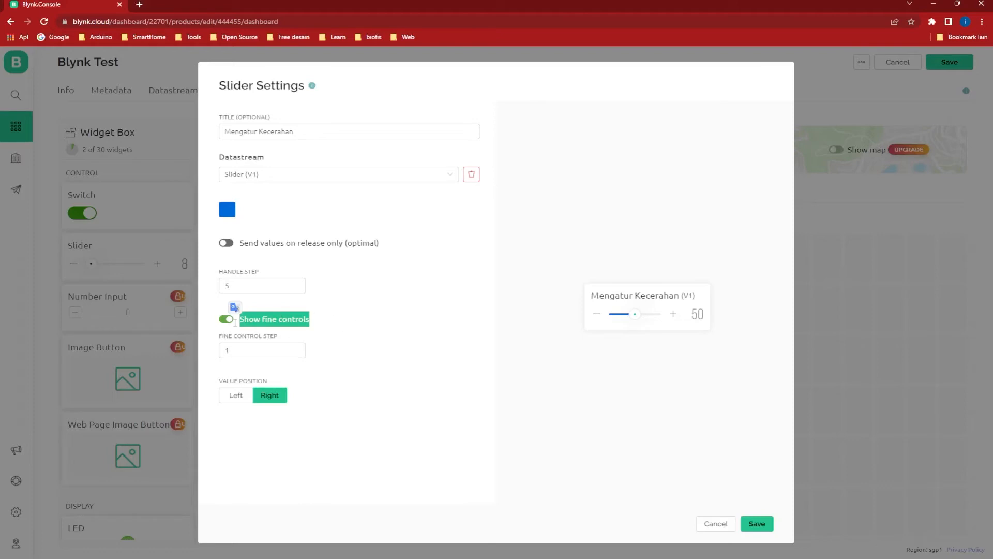
{"action": "left_click", "coordinate": [237, 351]}
{"action": "left_click", "coordinate": [635, 314]}
{"action": "left_click_drag", "start_coordinate": [635, 316], "coordinate": [634, 317]}
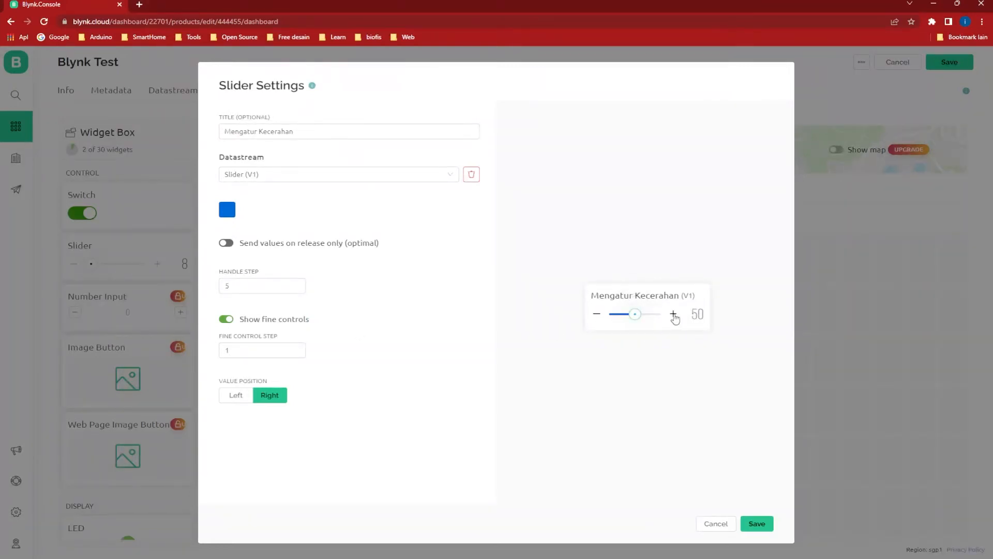
{"action": "left_click", "coordinate": [673, 314]}
{"action": "left_click", "coordinate": [596, 314]}
{"action": "left_click", "coordinate": [597, 314]}
{"action": "left_click", "coordinate": [597, 314]}
{"action": "left_click", "coordinate": [227, 320]}
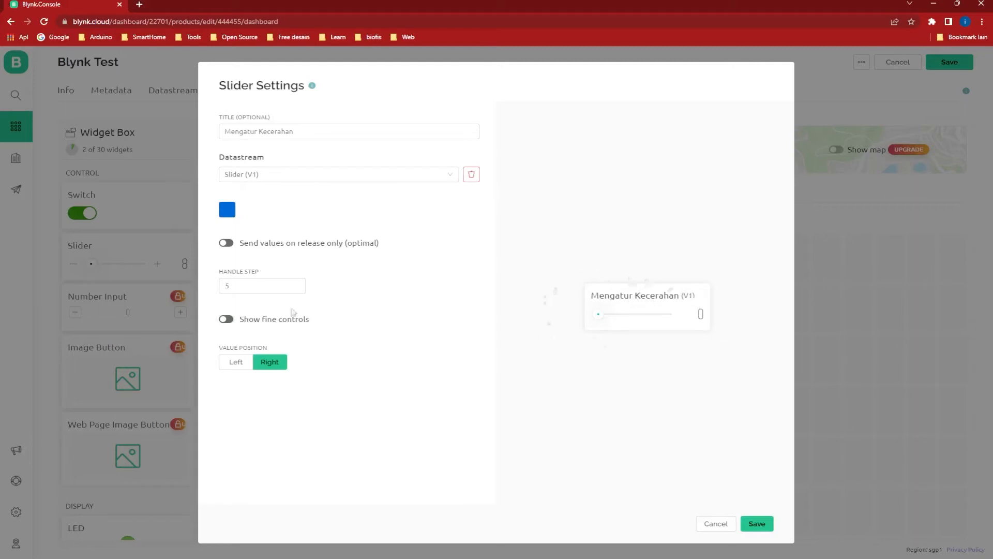
- Turn the Slider's fine controls back on and try the handle and the plus control in the preview
{"action": "left_click", "coordinate": [226, 319]}
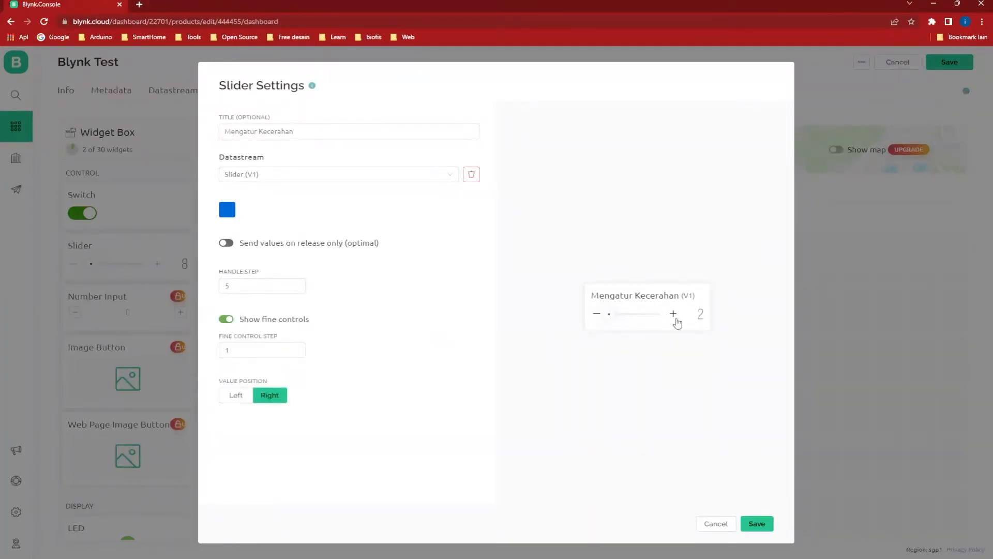
{"action": "left_click_drag", "start_coordinate": [611, 315], "coordinate": [630, 314]}
{"action": "left_click", "coordinate": [673, 316]}
{"action": "left_click", "coordinate": [672, 316]}
{"action": "left_click", "coordinate": [672, 316]}
- Try the left value position for the Slider, return it to right, and save the Slider settings
{"action": "left_click", "coordinate": [234, 396]}
{"action": "left_click", "coordinate": [277, 396]}
{"action": "left_click", "coordinate": [237, 399]}
{"action": "left_click", "coordinate": [269, 397]}
{"action": "left_click", "coordinate": [757, 524]}
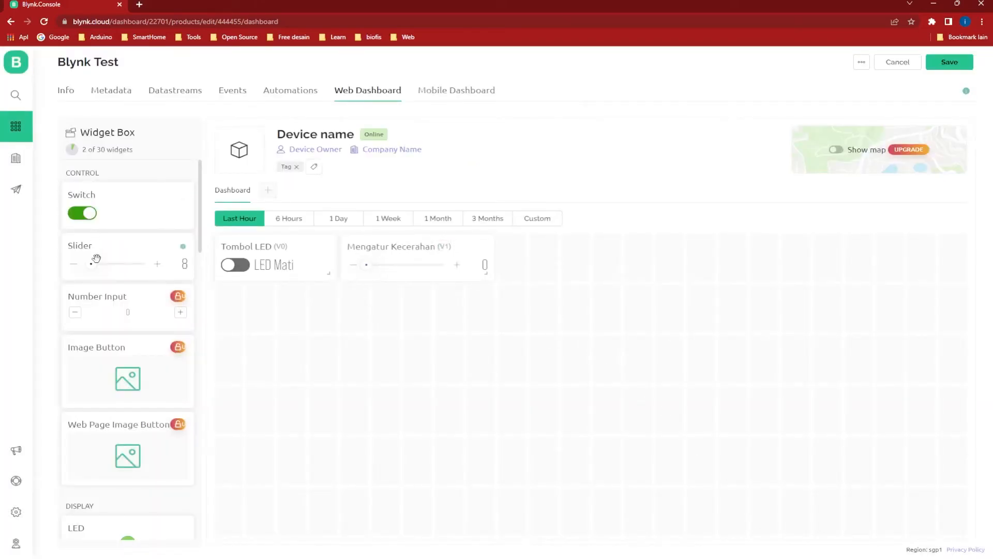
- Add an LED widget to the dashboard's first row, and widen the Slider until it reaches the LED
{"action": "scroll", "coordinate": [93, 259], "scroll_direction": "down", "scroll_amount": 3}
{"action": "left_click_drag", "start_coordinate": [112, 371], "coordinate": [63, 362]}
{"action": "scroll", "coordinate": [111, 339], "scroll_direction": "down", "scroll_amount": 1}
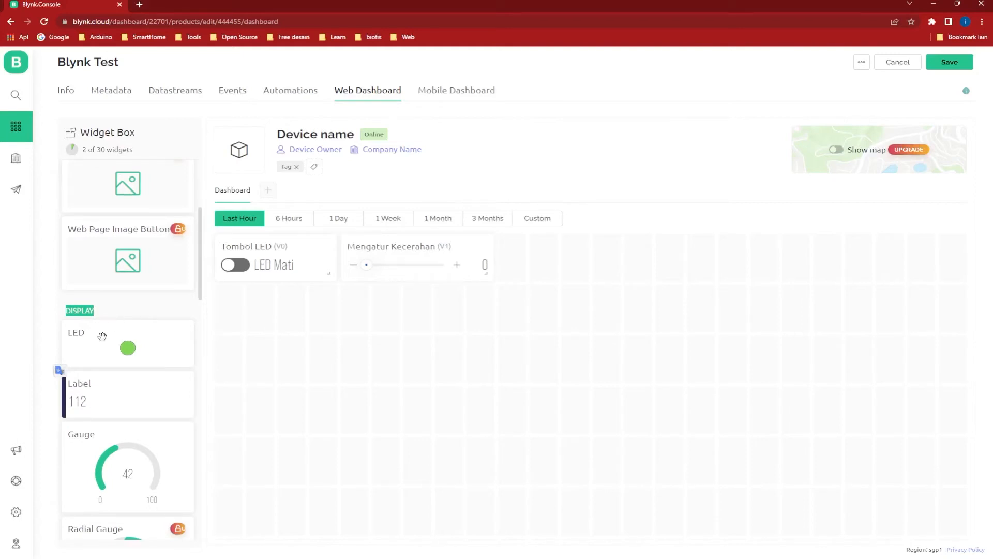
{"action": "left_click_drag", "start_coordinate": [107, 334], "coordinate": [554, 279]}
{"action": "left_click", "coordinate": [540, 247]}
{"action": "left_click_drag", "start_coordinate": [538, 237], "coordinate": [603, 238]}
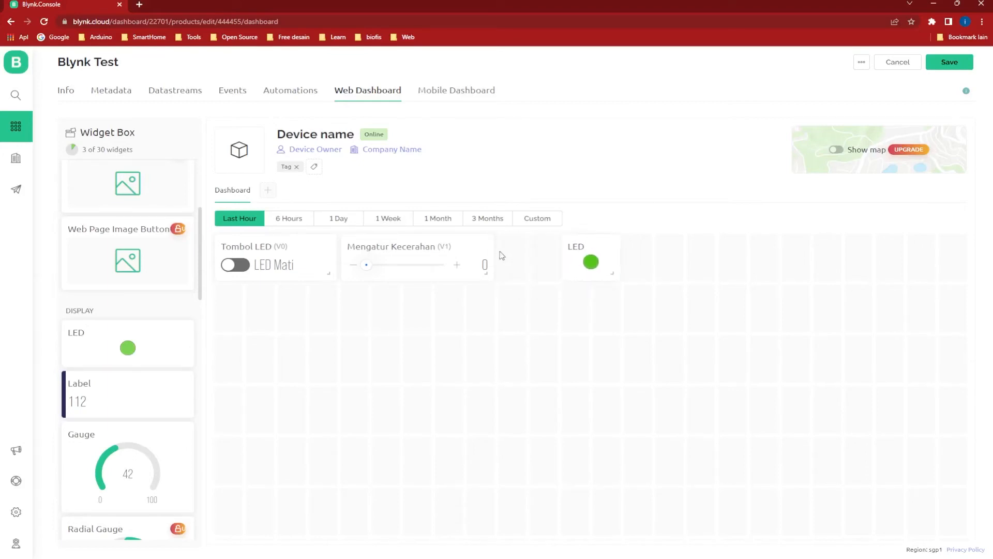
{"action": "left_click_drag", "start_coordinate": [488, 272], "coordinate": [556, 280]}
- Title the LED widget "LED Test" and link it to the Push Button (V0) datastream
{"action": "left_click", "coordinate": [604, 249]}
{"action": "left_click", "coordinate": [721, 261]}
{"action": "left_click", "coordinate": [604, 247]}
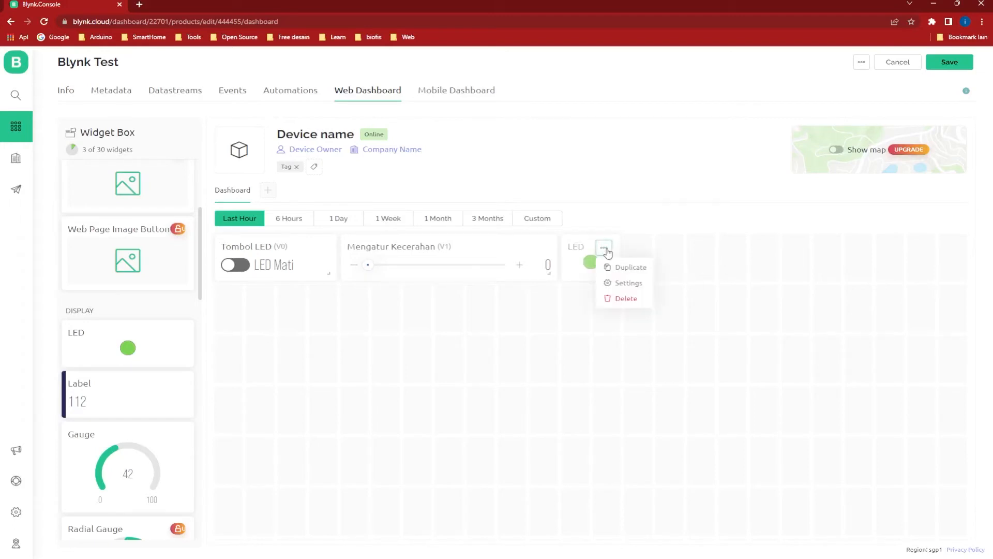
{"action": "left_click", "coordinate": [625, 283]}
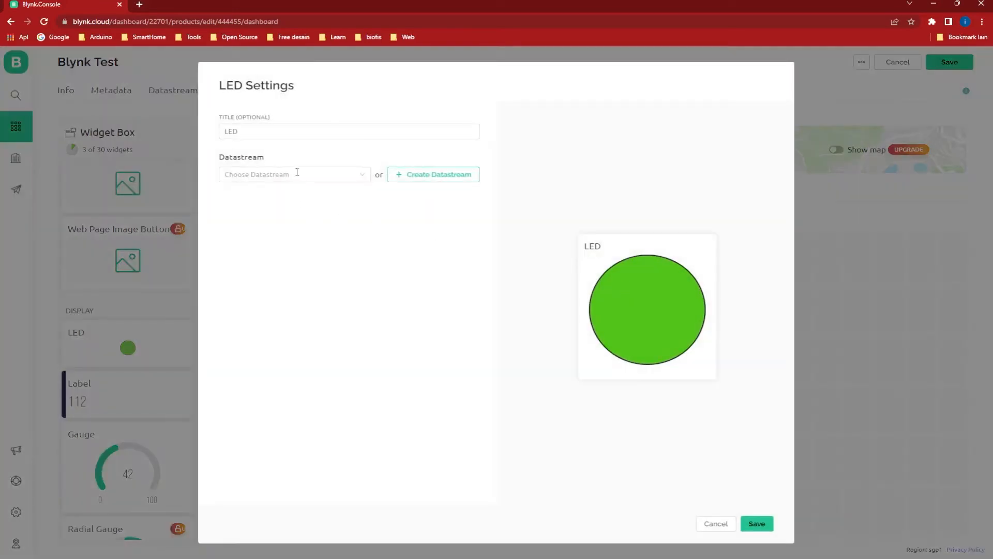
{"action": "left_click", "coordinate": [294, 128]}
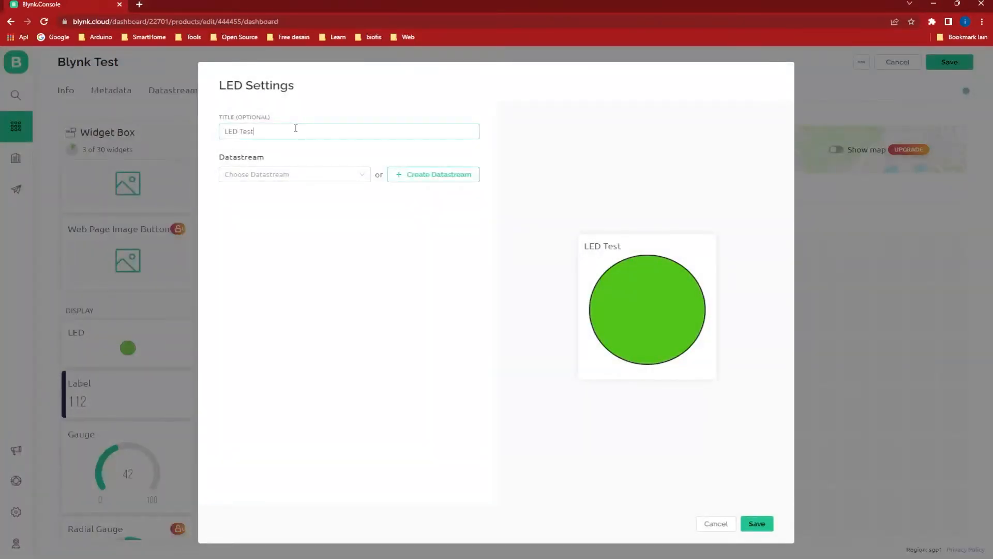
{"action": "left_click", "coordinate": [314, 173]}
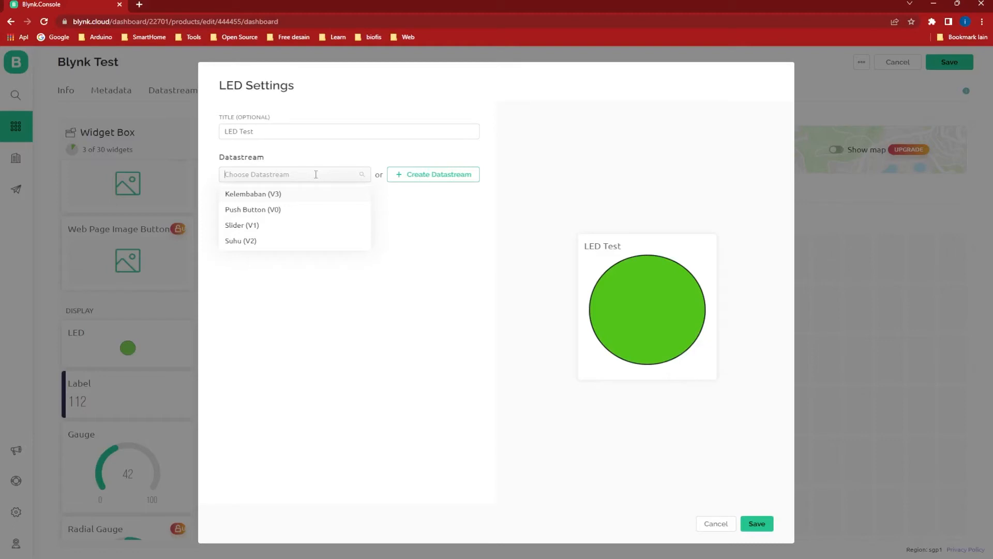
{"action": "left_click", "coordinate": [281, 210]}
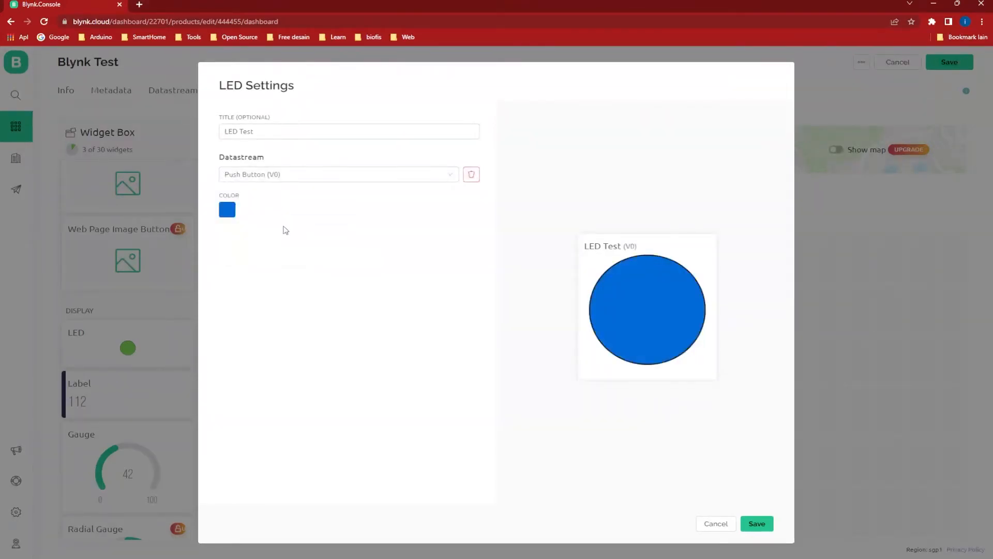
- Change the LED widget's colour to red and save its settings
{"action": "left_click", "coordinate": [226, 210]}
{"action": "left_click", "coordinate": [262, 329]}
{"action": "left_click", "coordinate": [541, 399]}
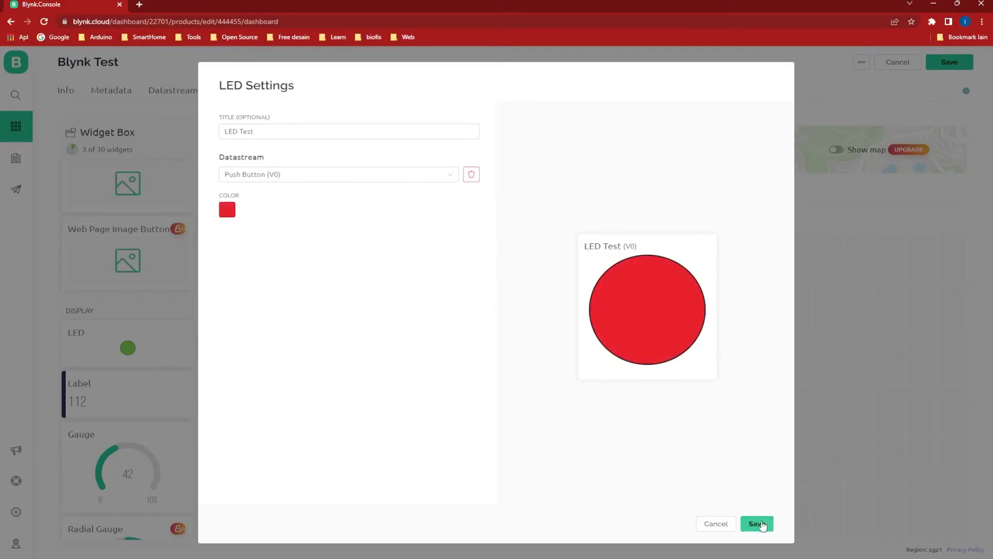
{"action": "left_click", "coordinate": [756, 524]}
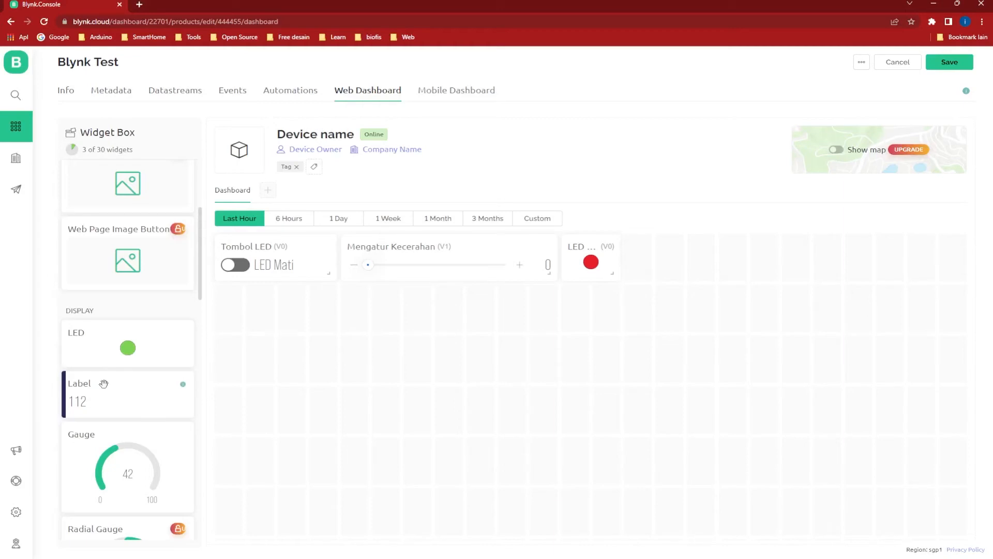
- Add a Label widget below the Switch and read its help page, especially the part on changing colour based on value
{"action": "left_click_drag", "start_coordinate": [118, 384], "coordinate": [264, 297]}
{"action": "left_click", "coordinate": [183, 384]}
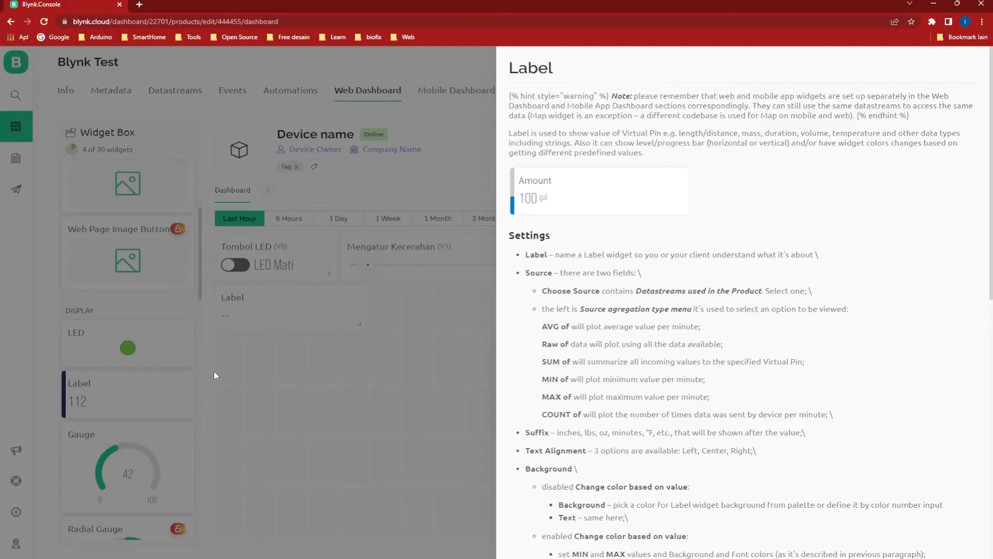
{"action": "scroll", "coordinate": [663, 377], "scroll_direction": "down", "scroll_amount": 3}
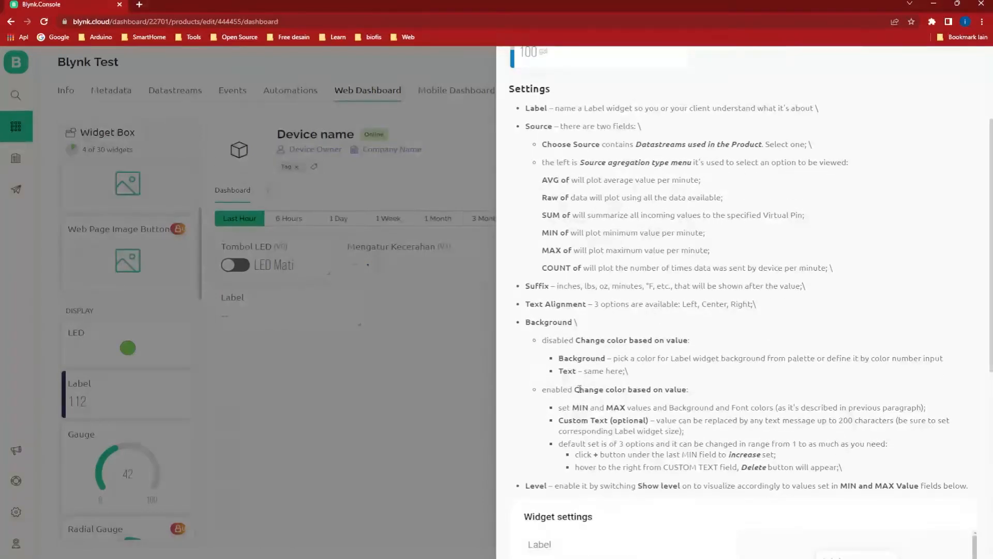
{"action": "left_click_drag", "start_coordinate": [576, 389], "coordinate": [699, 392]}
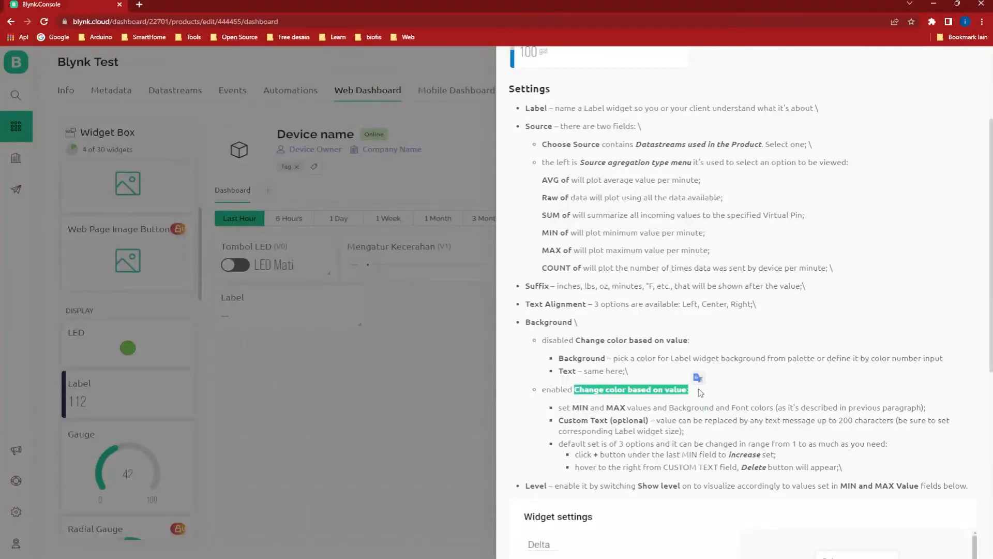
{"action": "scroll", "coordinate": [700, 392], "scroll_direction": "down", "scroll_amount": 1}
{"action": "scroll", "coordinate": [700, 392], "scroll_direction": "down", "scroll_amount": 1}
{"action": "scroll", "coordinate": [555, 358], "scroll_direction": "up", "scroll_amount": 4}
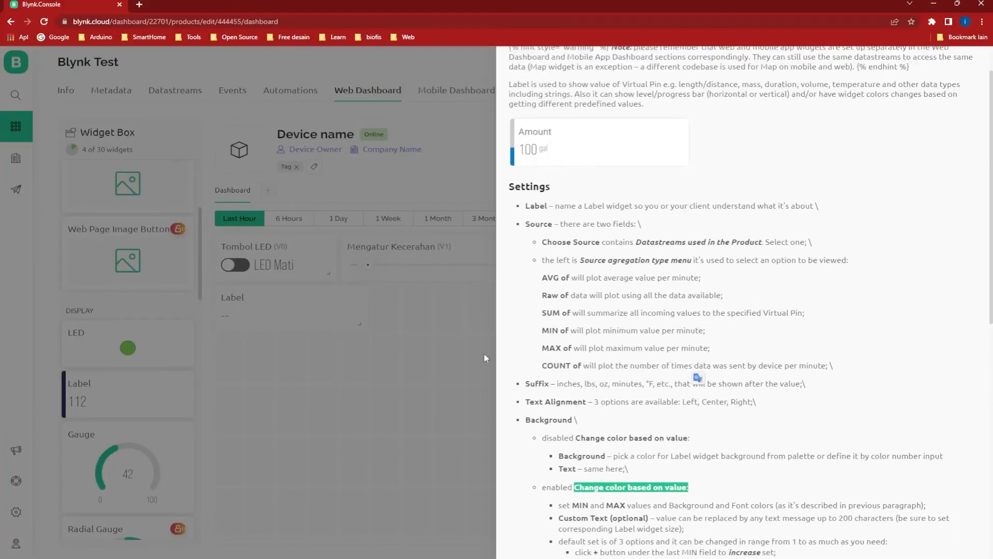
{"action": "left_click", "coordinate": [455, 379]}
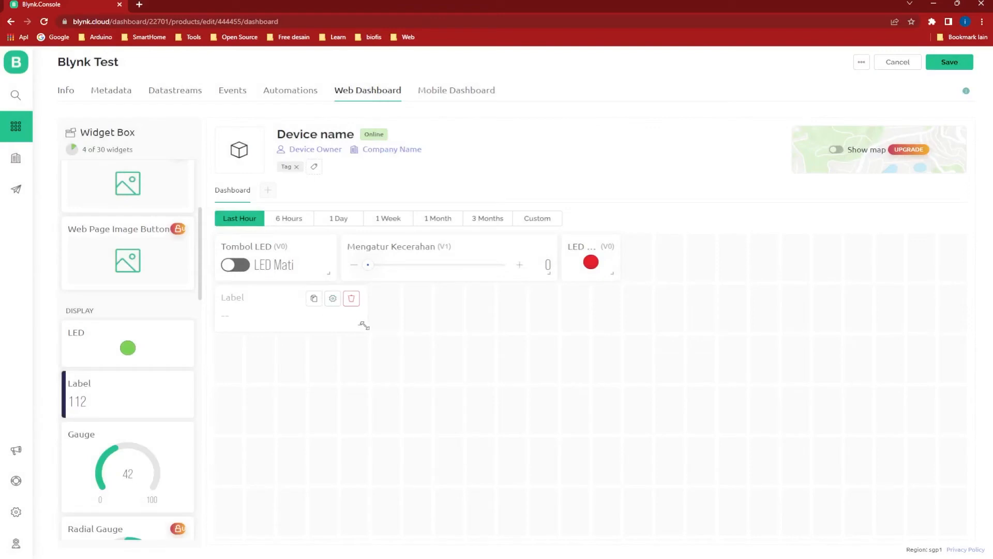
- Enlarge the Label widget to two grid rows high and move it beside the LED in the first row
{"action": "left_click_drag", "start_coordinate": [360, 325], "coordinate": [393, 381]}
{"action": "left_click_drag", "start_coordinate": [286, 293], "coordinate": [701, 245]}
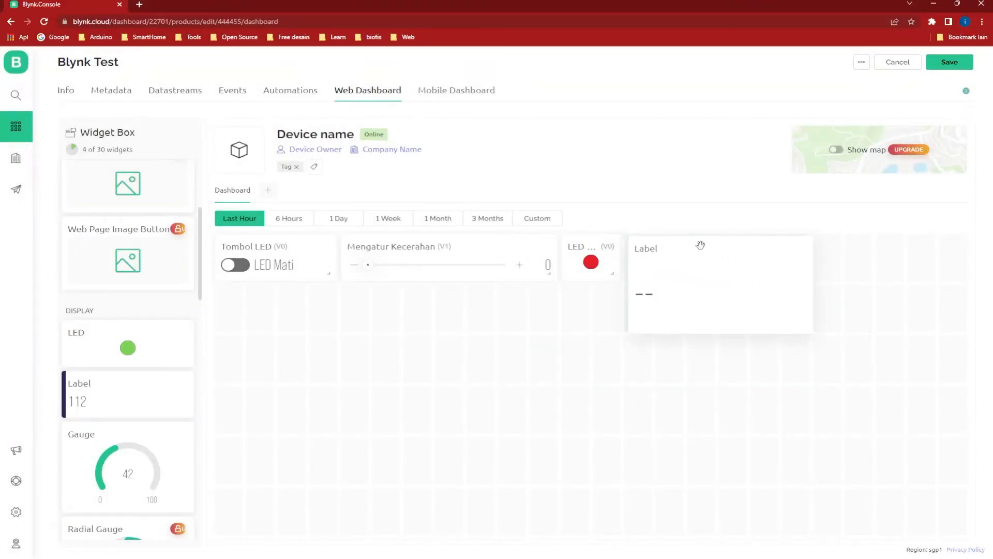
{"action": "left_click_drag", "start_coordinate": [701, 245], "coordinate": [700, 244]}
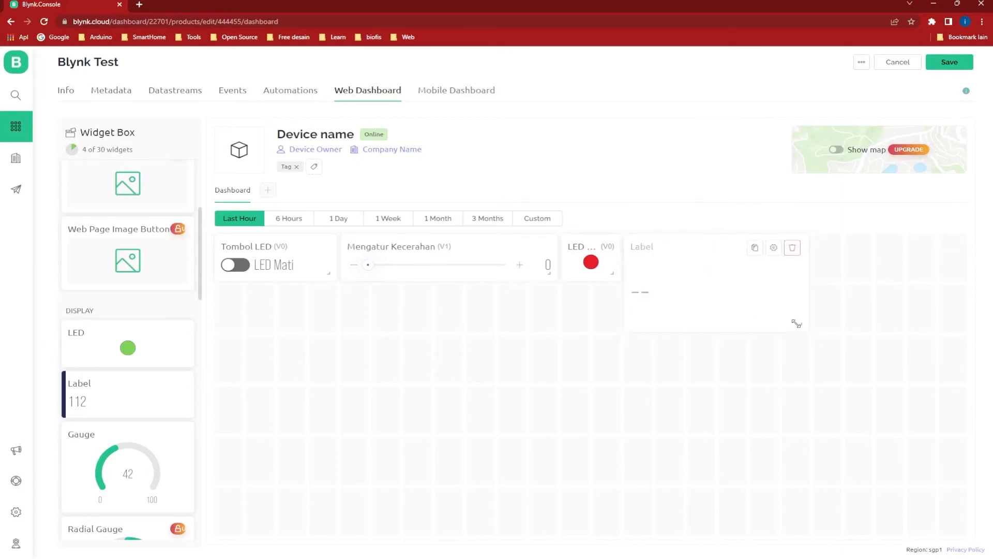
{"action": "mouse_move", "coordinate": [803, 325]}
{"action": "left_mouse_down"}
{"action": "mouse_move", "coordinate": [816, 351]}
{"action": "mouse_move", "coordinate": [812, 377]}
{"action": "mouse_move", "coordinate": [797, 324]}
{"action": "left_mouse_up"}
- Title the Label widget "Suhu" and link it to the Suhu (V2) datastream
{"action": "mouse_move", "coordinate": [790, 282]}
{"action": "left_click", "coordinate": [771, 249]}
{"action": "double_click", "coordinate": [247, 130]}
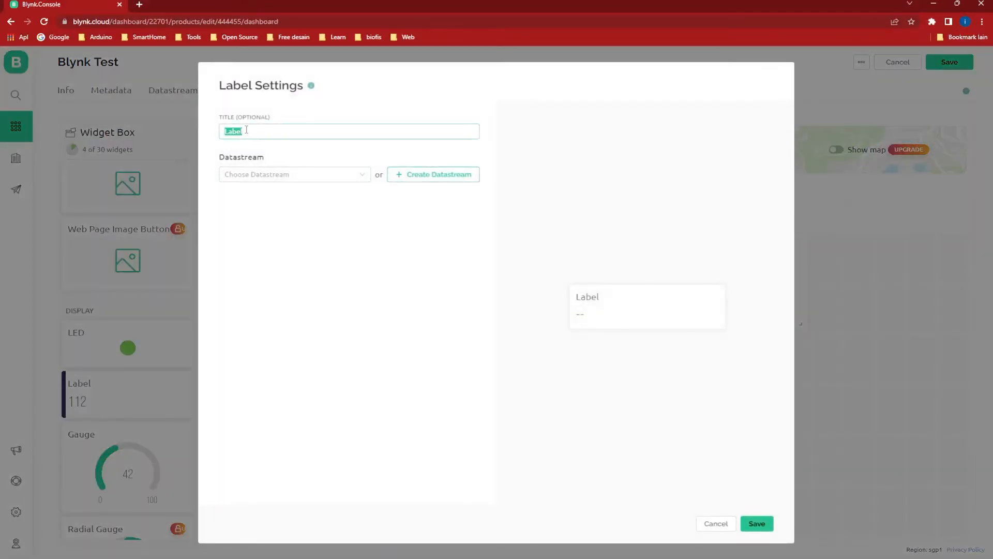
{"action": "type", "text": "Suhu"}
{"action": "left_click", "coordinate": [291, 174]}
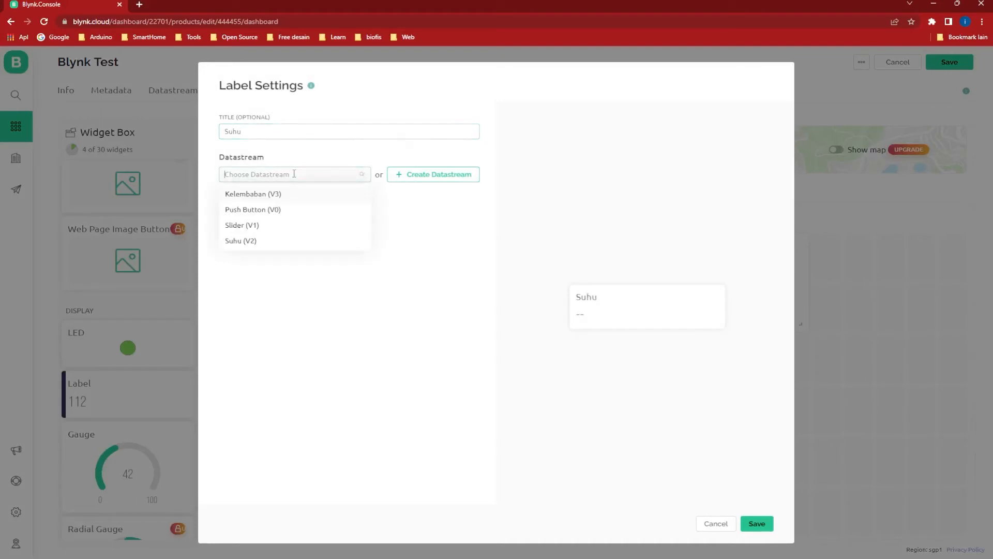
{"action": "left_click", "coordinate": [252, 244]}
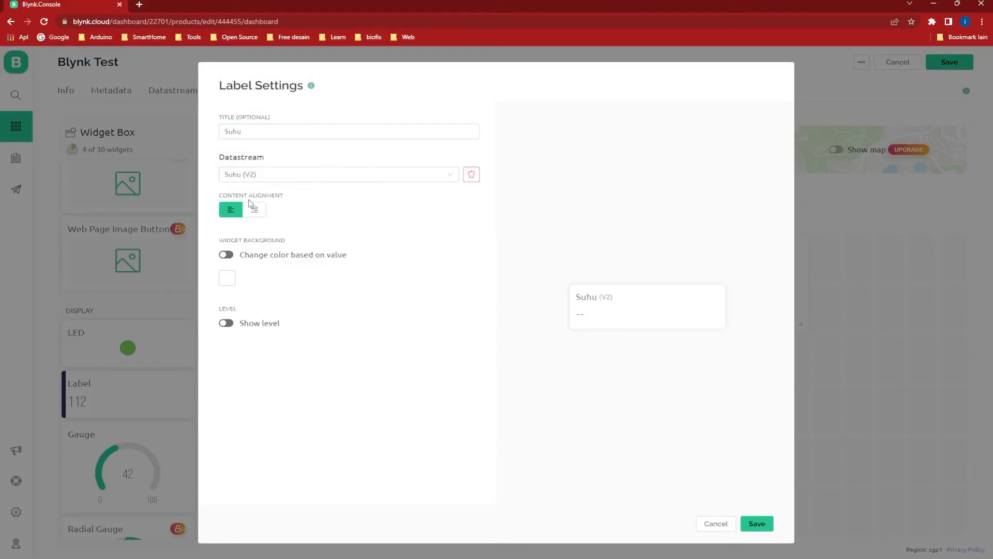
- Try right content alignment for the Label and return it to left alignment
{"action": "left_click", "coordinate": [256, 211]}
{"action": "left_click", "coordinate": [233, 213]}
{"action": "left_click", "coordinate": [236, 213]}
{"action": "left_click", "coordinate": [232, 213]}
{"action": "left_click", "coordinate": [237, 213]}
- Make the Label's background change colour based on value, using the preset split between green and red
{"action": "left_click_drag", "start_coordinate": [242, 255], "coordinate": [364, 266]}
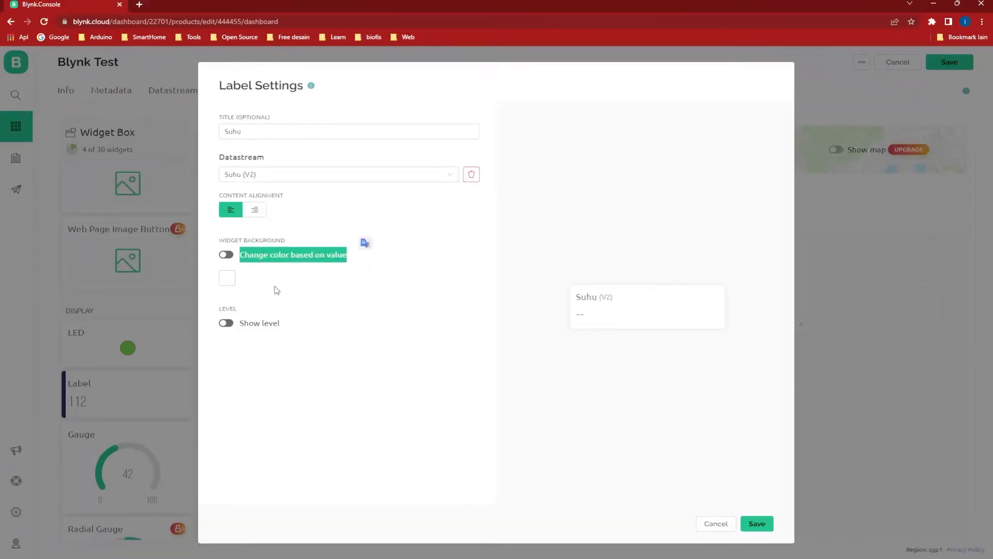
{"action": "left_click", "coordinate": [227, 255]}
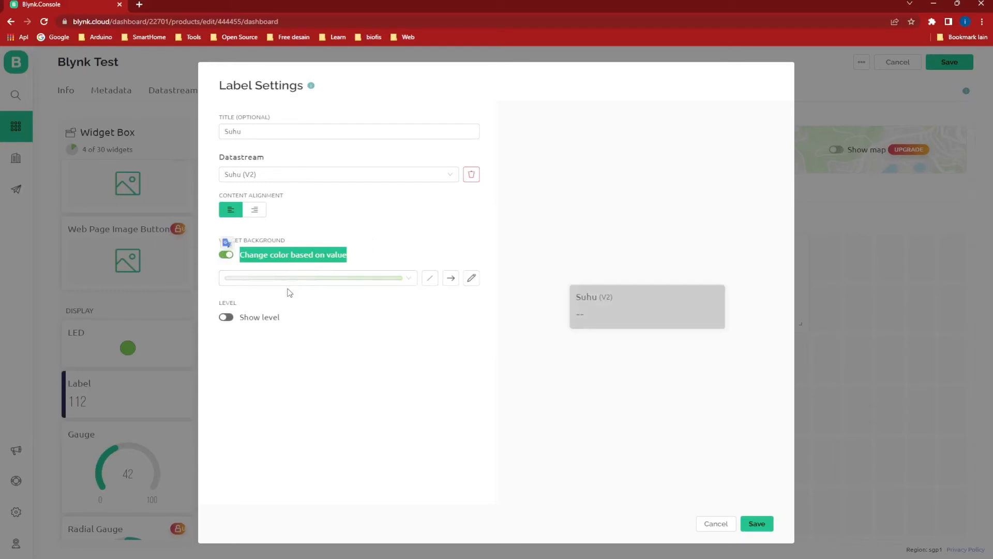
{"action": "left_click", "coordinate": [309, 281]}
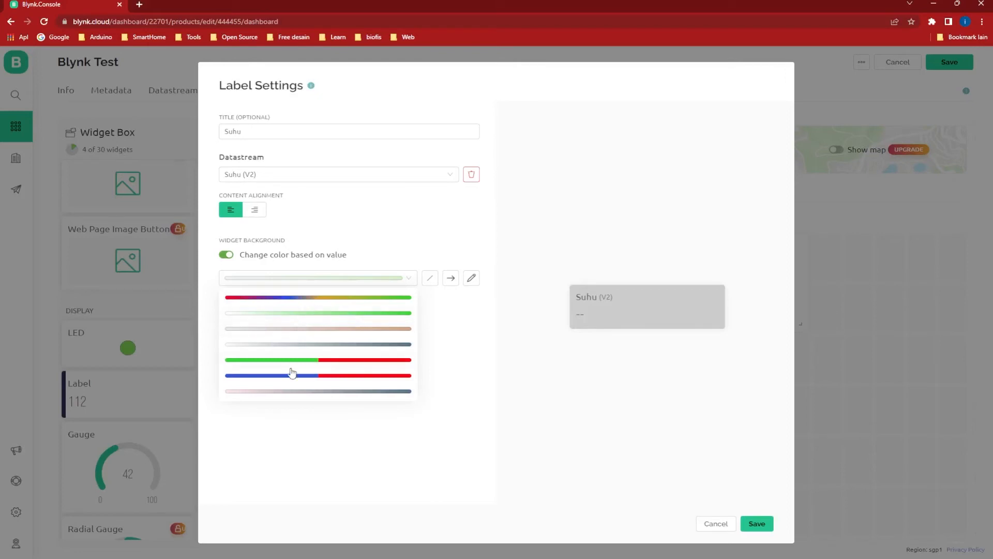
{"action": "left_click", "coordinate": [316, 362]}
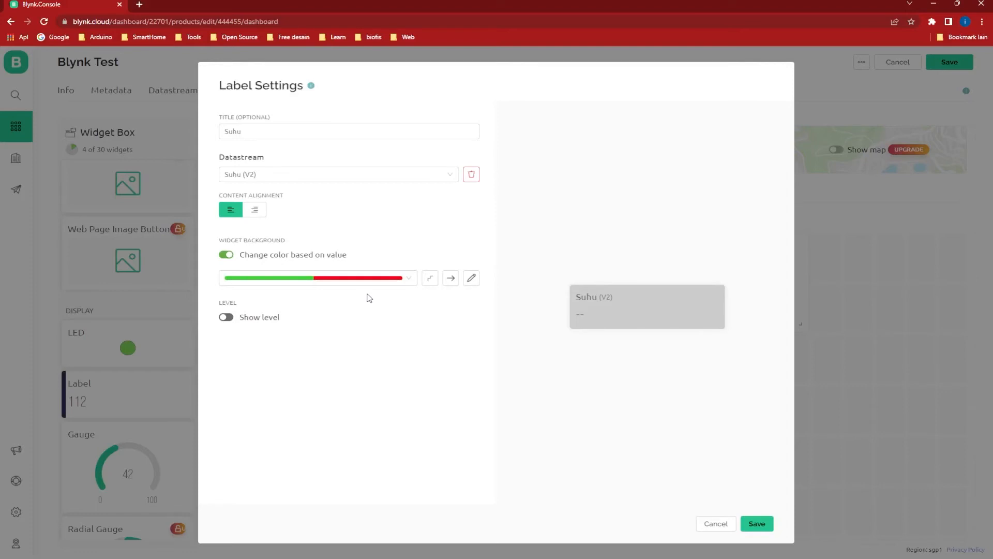
- Switch the Label's gradient to the smooth type, and move its green stop to the middle and its red stop to about 70% of the range
{"action": "left_click", "coordinate": [430, 280]}
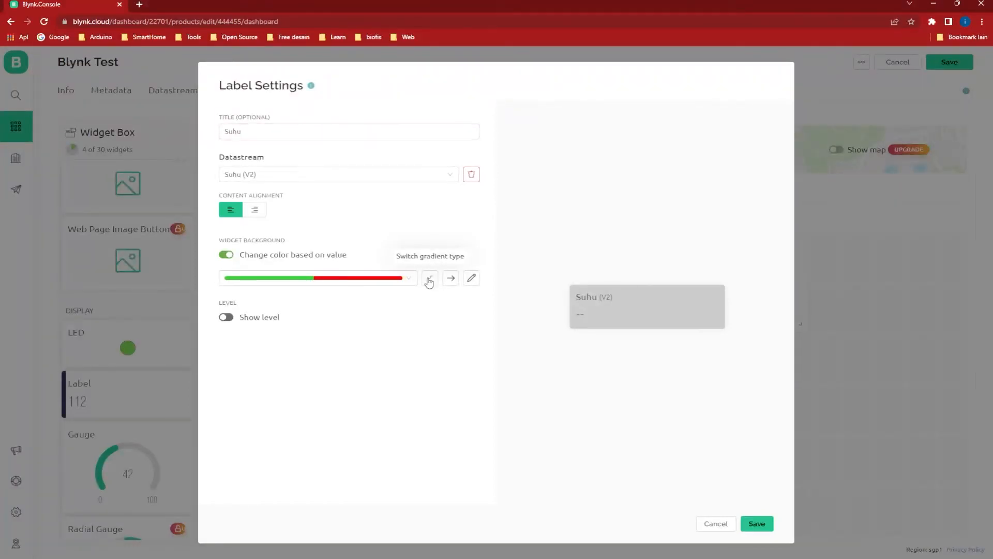
{"action": "left_click", "coordinate": [429, 280]}
{"action": "left_click", "coordinate": [430, 280]}
{"action": "left_click", "coordinate": [429, 280]}
{"action": "left_click", "coordinate": [430, 280]}
{"action": "left_click", "coordinate": [429, 280]}
{"action": "left_click", "coordinate": [429, 280]}
{"action": "left_click", "coordinate": [430, 280]}
{"action": "left_click", "coordinate": [428, 280]}
{"action": "left_click", "coordinate": [428, 281]}
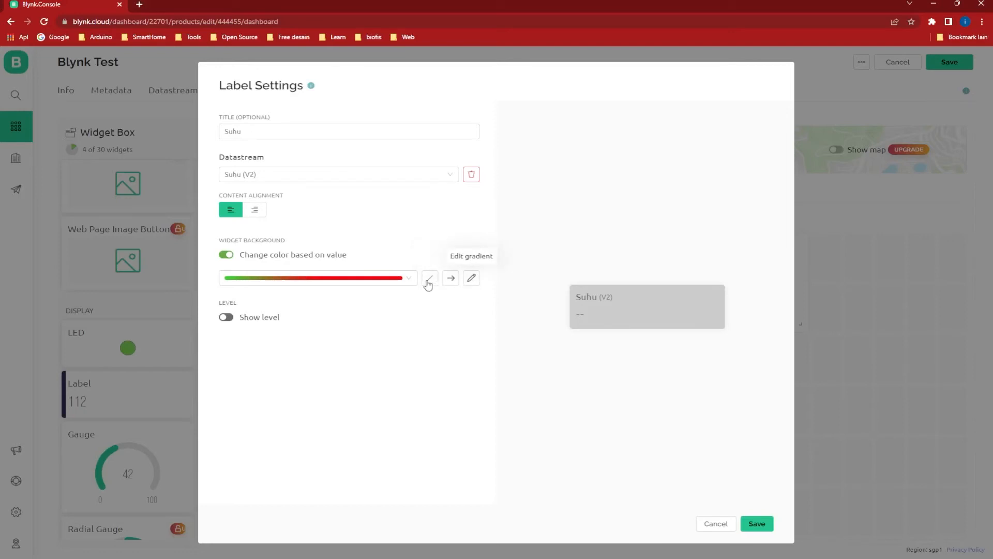
{"action": "left_click", "coordinate": [471, 280]}
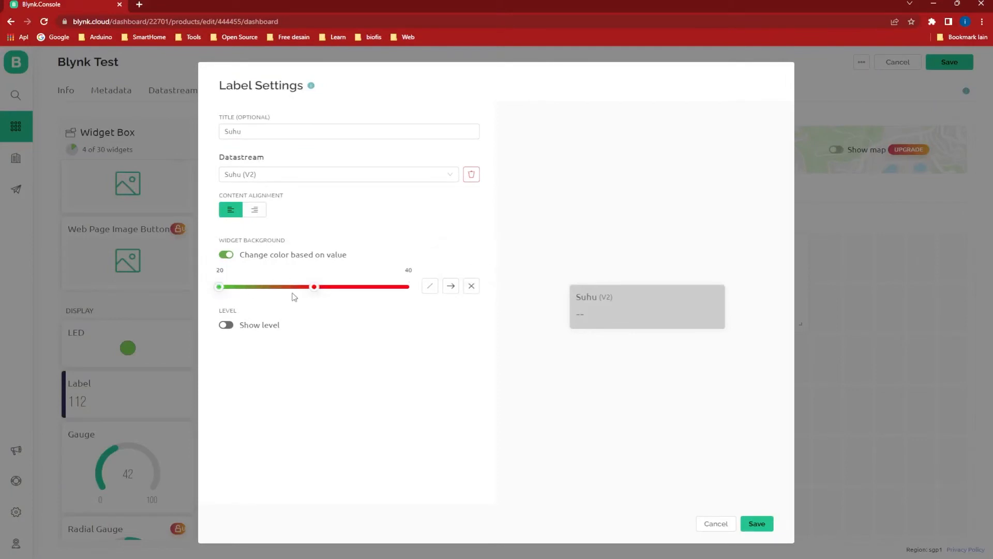
{"action": "left_click_drag", "start_coordinate": [222, 288], "coordinate": [315, 291]}
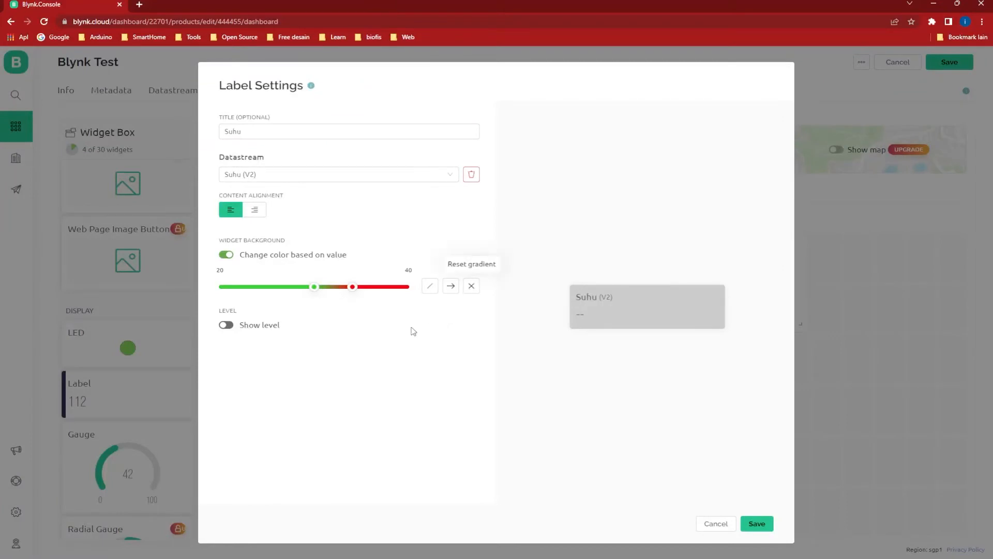
- Toggle the Label's level display on and off to compare the preview, leaving it on
{"action": "left_click", "coordinate": [227, 325]}
{"action": "left_click", "coordinate": [228, 326]}
{"action": "left_click", "coordinate": [228, 325]}
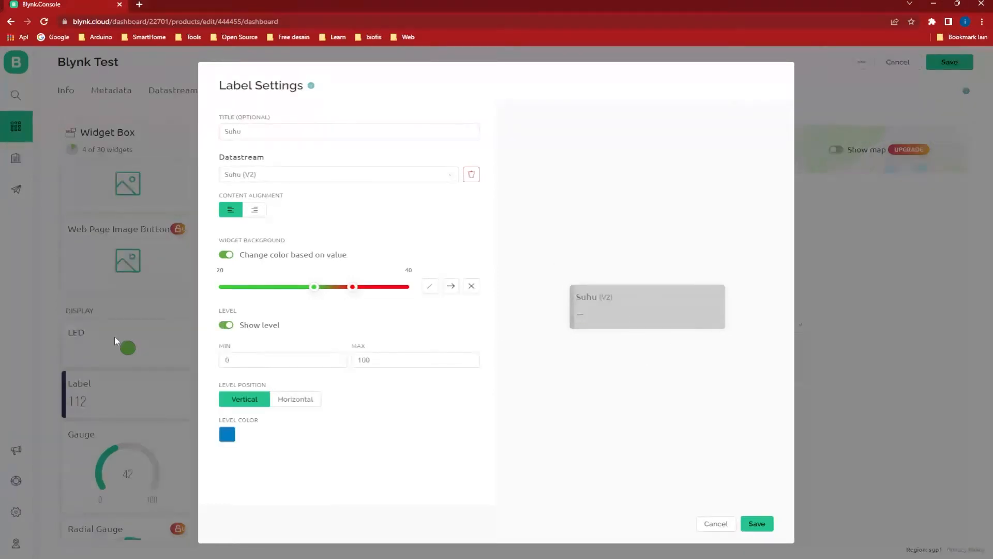
{"action": "left_click", "coordinate": [230, 326]}
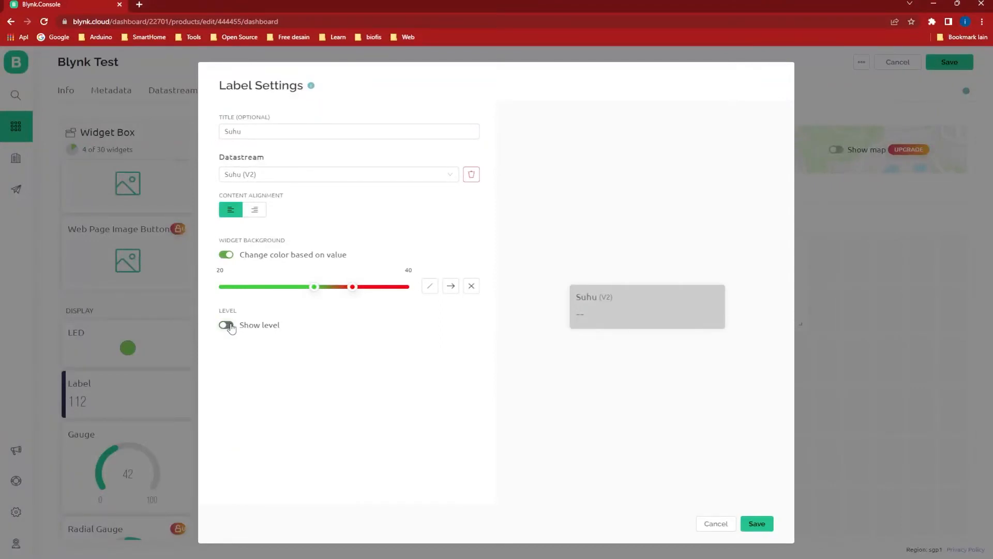
{"action": "left_click", "coordinate": [228, 326]}
{"action": "left_click", "coordinate": [229, 325]}
{"action": "left_click", "coordinate": [228, 326]}
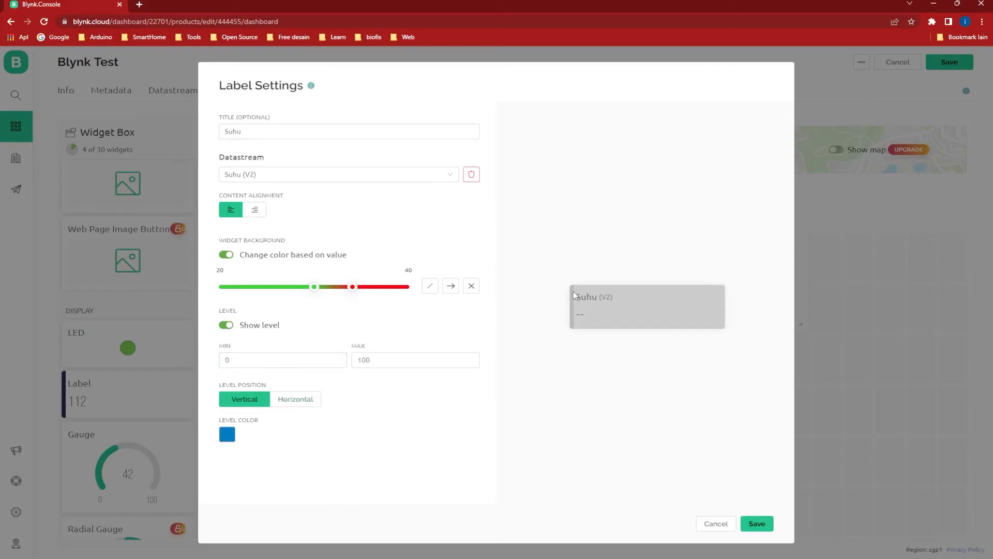
- Try the horizontal and vertical level positions for the Label, leaving it on vertical
{"action": "left_click", "coordinate": [296, 399]}
{"action": "left_click", "coordinate": [268, 399]}
{"action": "left_click", "coordinate": [272, 401]}
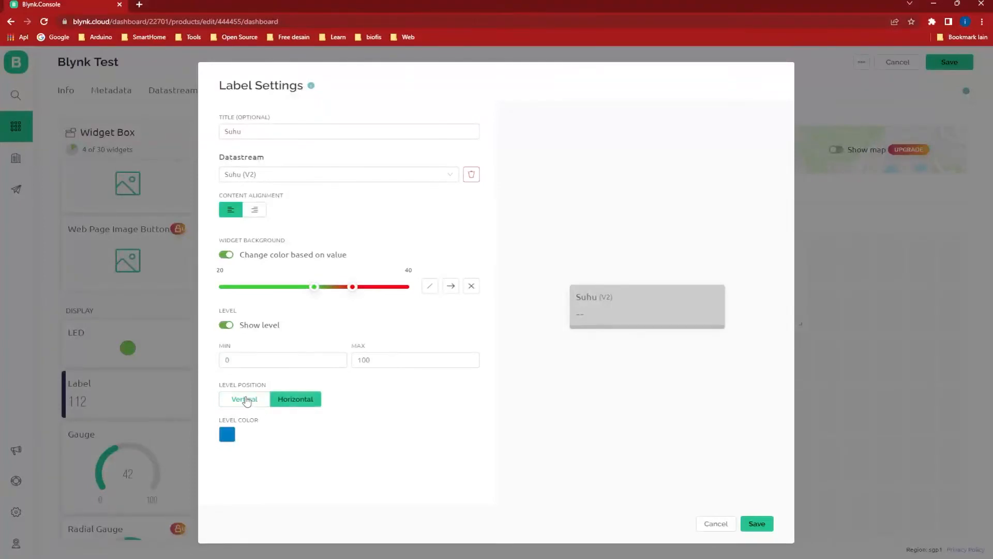
{"action": "left_click", "coordinate": [247, 404]}
{"action": "left_click", "coordinate": [297, 402]}
{"action": "left_click", "coordinate": [256, 403]}
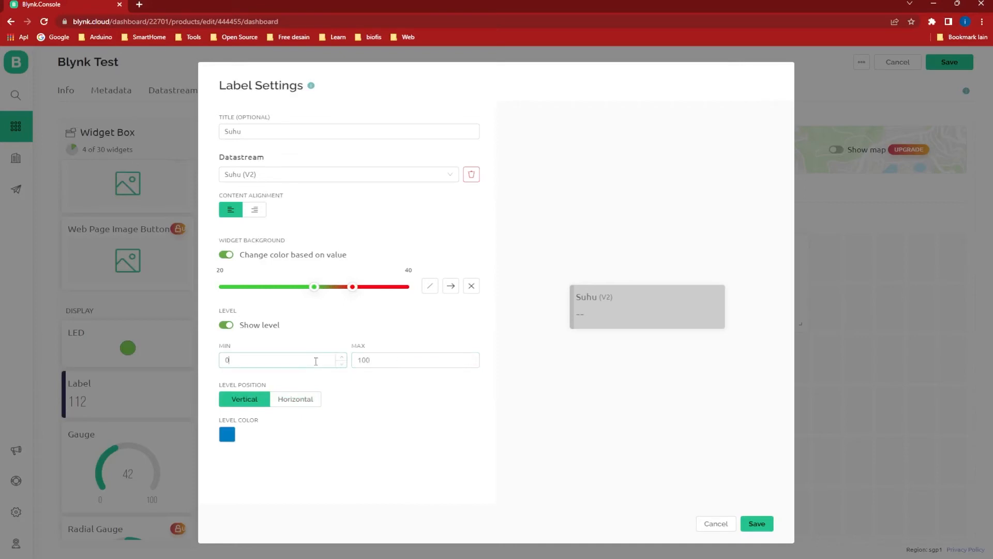
- Set the Label's level range to a minimum of 20 and a maximum of 40, with the horizontal level position
{"action": "double_click", "coordinate": [227, 359]}
{"action": "double_click", "coordinate": [368, 358]}
{"action": "type", "text": "40"}
{"action": "left_click", "coordinate": [295, 399]}
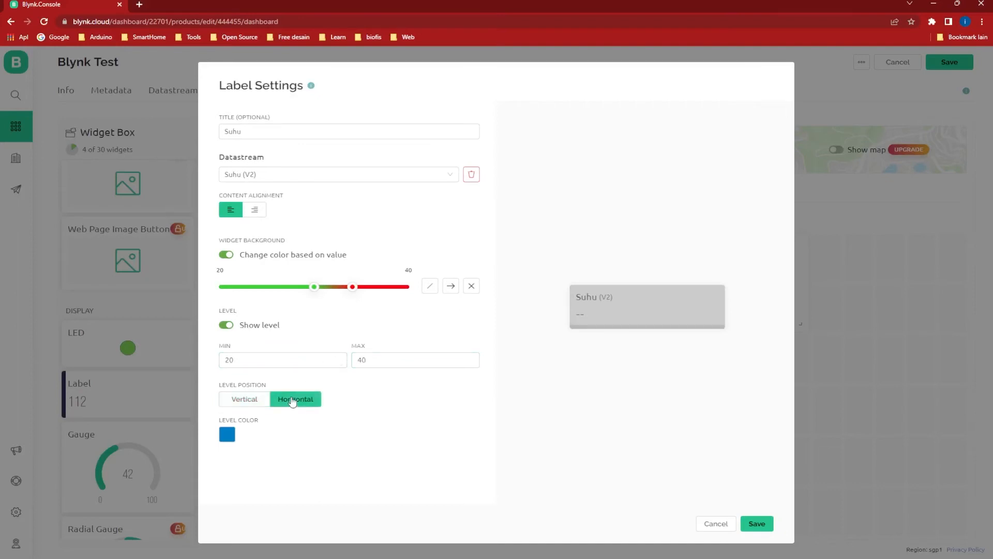
- Set the Label's level color to the dark blue of the theme palette and save the Label settings
{"action": "left_click", "coordinate": [228, 439]}
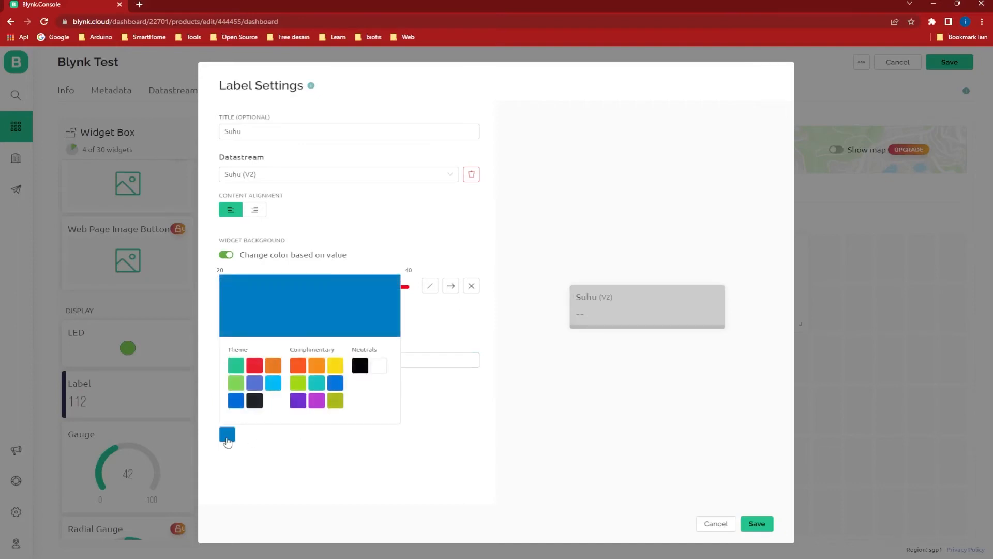
{"action": "left_click", "coordinate": [236, 400]}
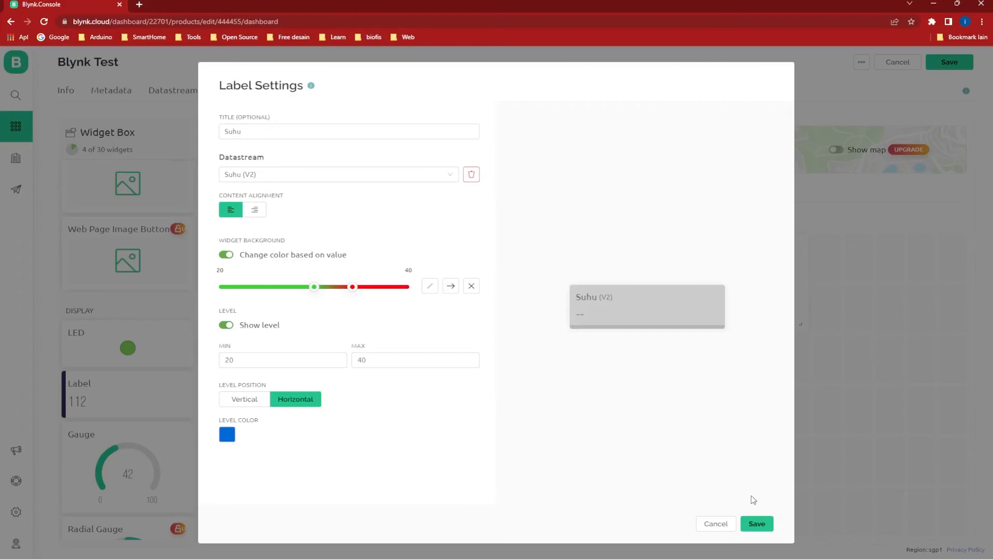
{"action": "left_click", "coordinate": [756, 524]}
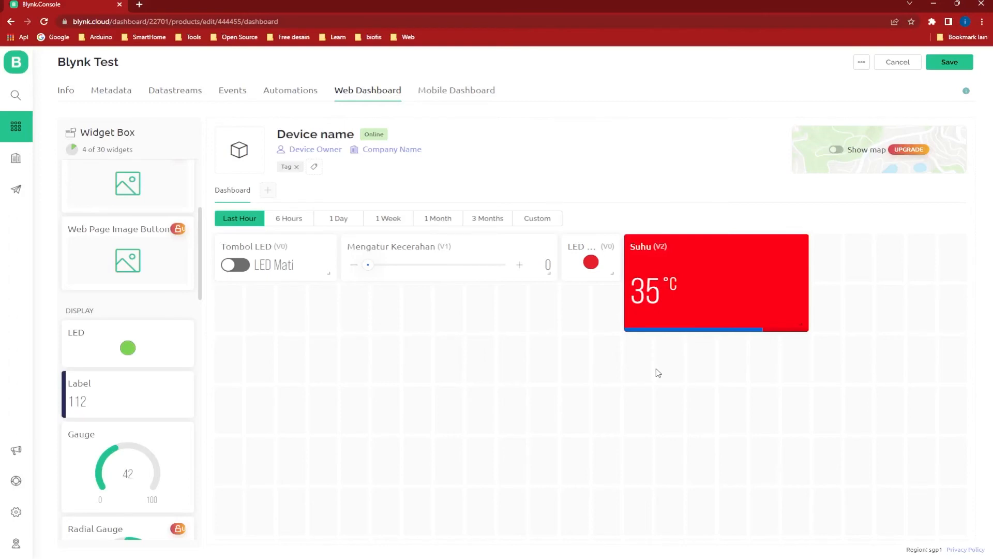
- Add a Gauge widget directly below the Suhu label and enlarge it to the label's width, down to the last visible grid row
{"action": "scroll", "coordinate": [137, 383], "scroll_direction": "down", "scroll_amount": 3}
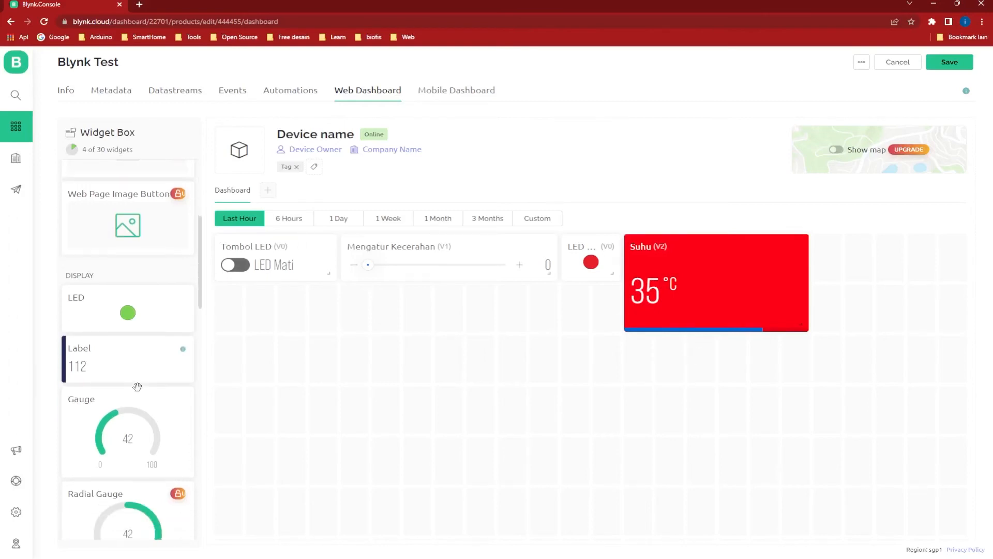
{"action": "mouse_move", "coordinate": [776, 292]}
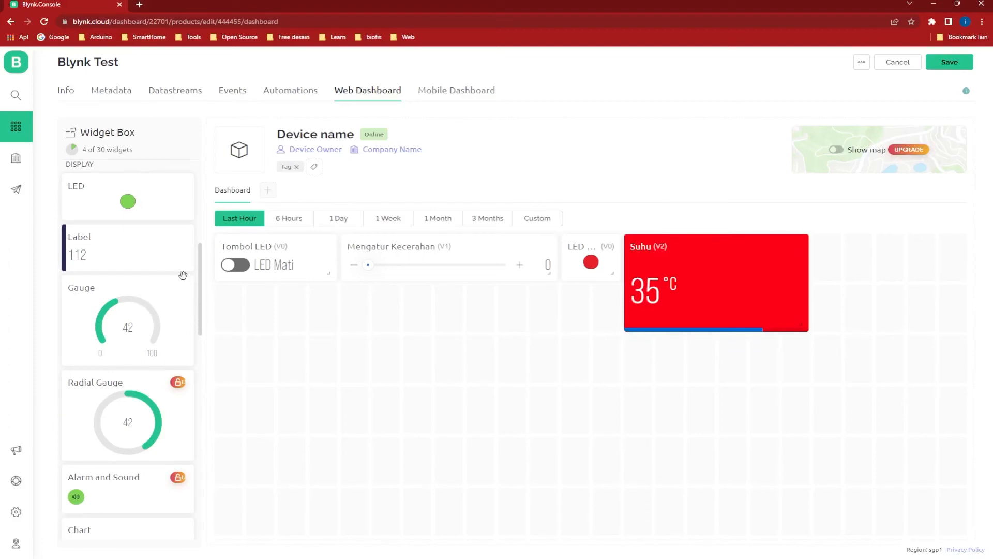
{"action": "scroll", "coordinate": [136, 304], "scroll_direction": "up", "scroll_amount": 2}
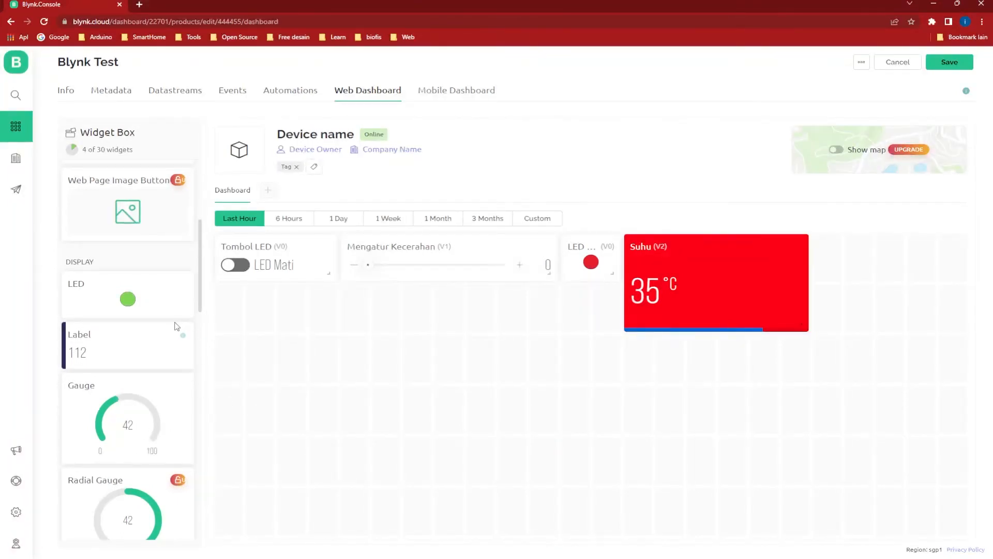
{"action": "left_click_drag", "start_coordinate": [120, 425], "coordinate": [687, 393]}
{"action": "left_click_drag", "start_coordinate": [772, 428], "coordinate": [801, 535]}
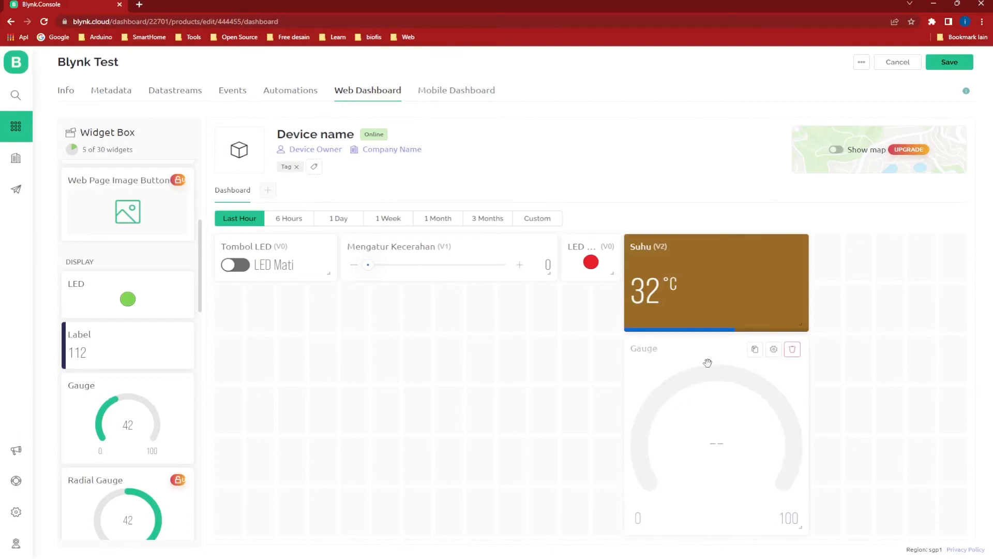
- Clear the Gauge's title and link the widget to the Kelembaban (V3) datastream
{"action": "left_click", "coordinate": [774, 350]}
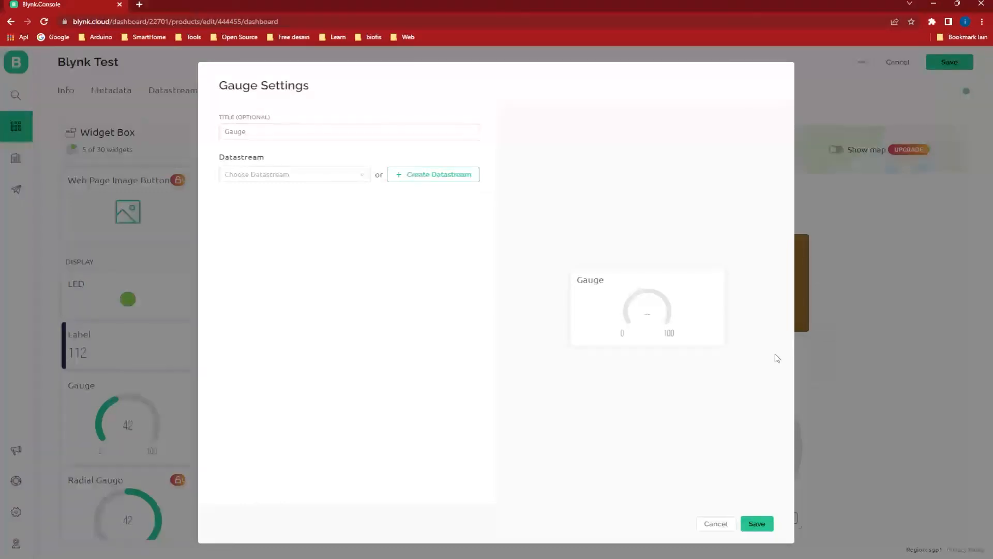
{"action": "double_click", "coordinate": [247, 130]}
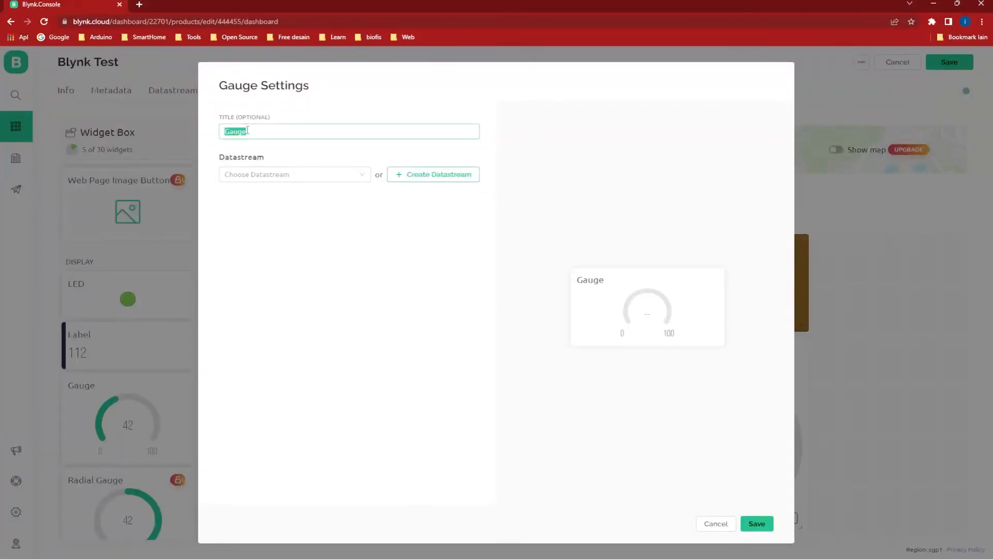
{"action": "type", "text": "Kele"}
{"action": "key", "text": "BackSpace"}
{"action": "key", "text": "BackSpace"}
{"action": "key", "text": "BackSpace"}
{"action": "key", "text": "BackSpace"}
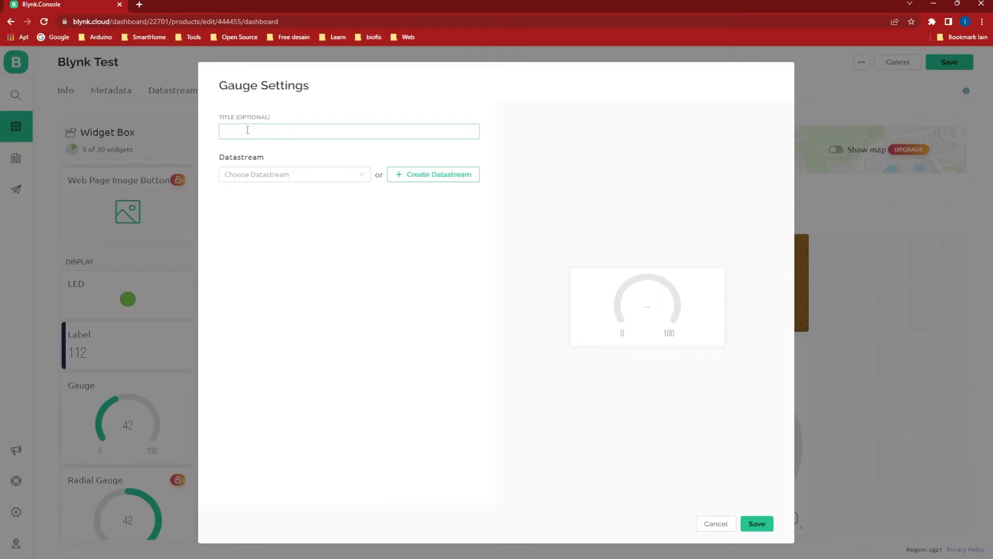
{"action": "left_click", "coordinate": [282, 174]}
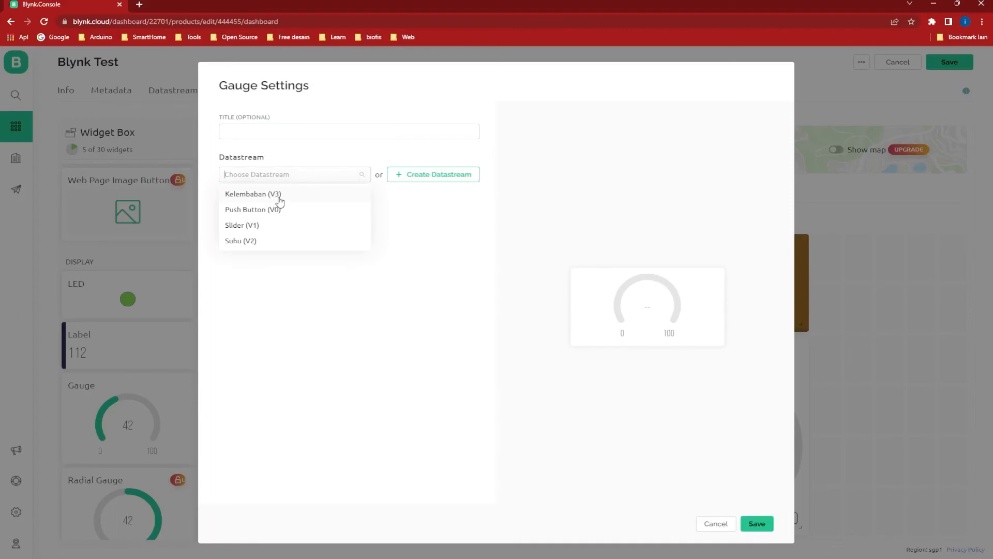
{"action": "left_click", "coordinate": [278, 196]}
{"action": "left_click", "coordinate": [288, 133]}
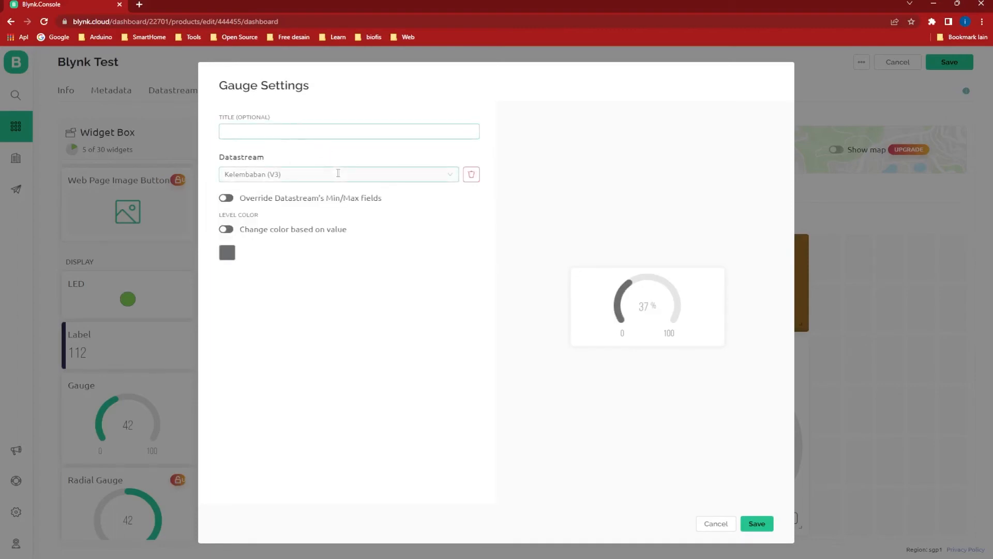
{"action": "left_click", "coordinate": [337, 175]}
{"action": "left_click", "coordinate": [269, 199]}
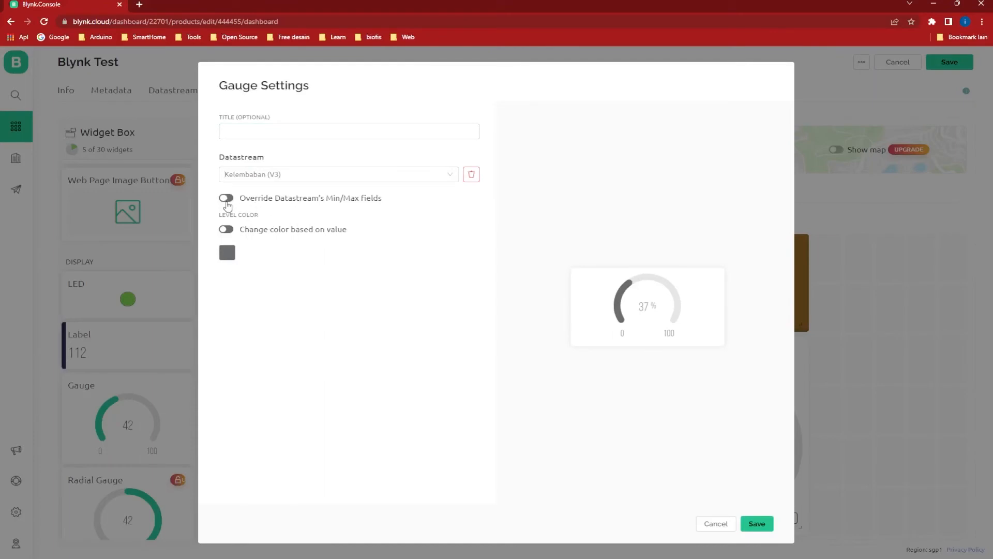
- Toggle the override of the datastream's min/max fields for the Gauge, leaving it on with a range of 0 to 100
{"action": "left_click", "coordinate": [227, 199]}
{"action": "left_click", "coordinate": [227, 199]}
{"action": "left_click", "coordinate": [227, 199]}
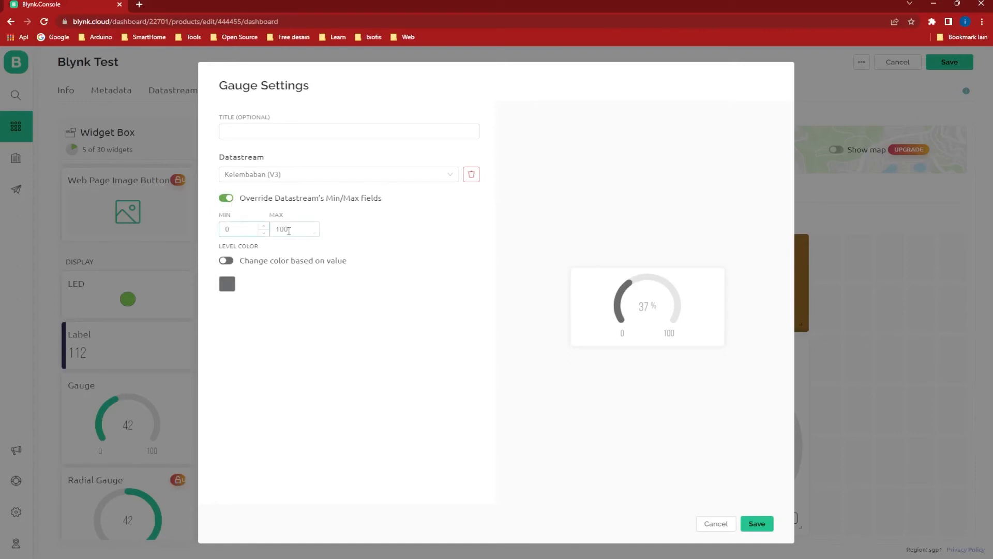
{"action": "left_click", "coordinate": [228, 200]}
{"action": "left_click", "coordinate": [227, 199]}
- Make the Gauge's level color change with its value, using the white-to-bright-green gradient in reversed direction, and save the settings
{"action": "left_click", "coordinate": [226, 262]}
{"action": "left_click", "coordinate": [226, 264]}
{"action": "left_click", "coordinate": [224, 264]}
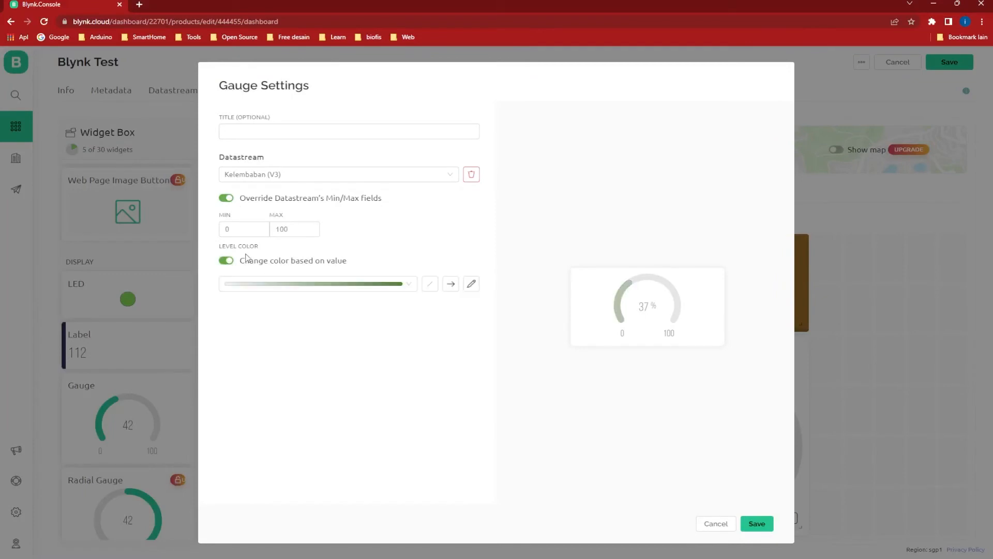
{"action": "left_click", "coordinate": [398, 287]}
{"action": "left_click", "coordinate": [385, 320]}
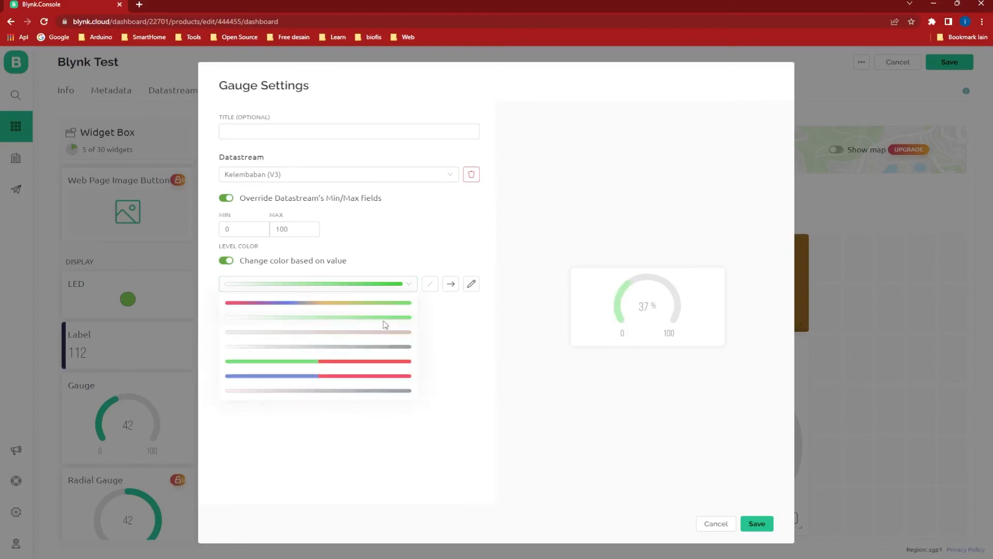
{"action": "left_click", "coordinate": [450, 288]}
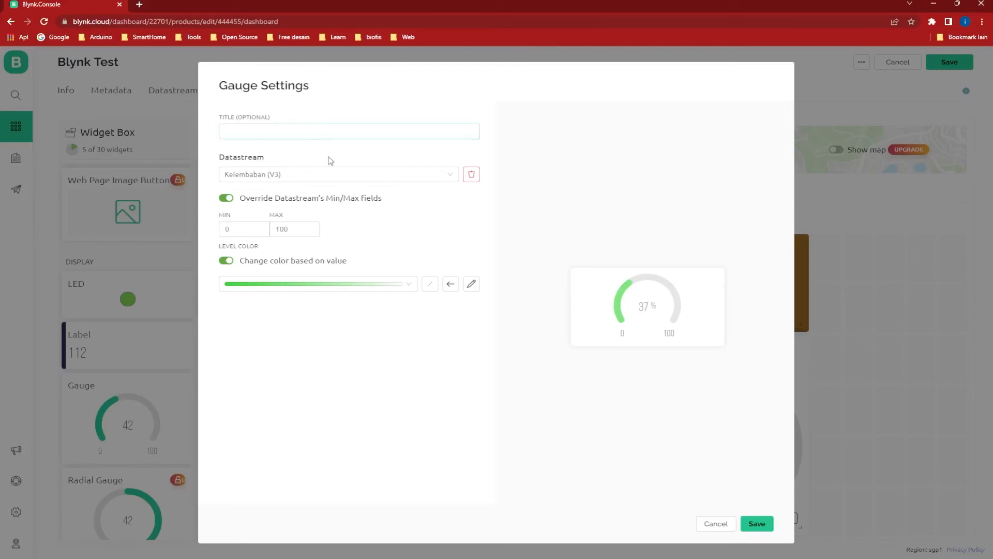
{"action": "left_click", "coordinate": [757, 523]}
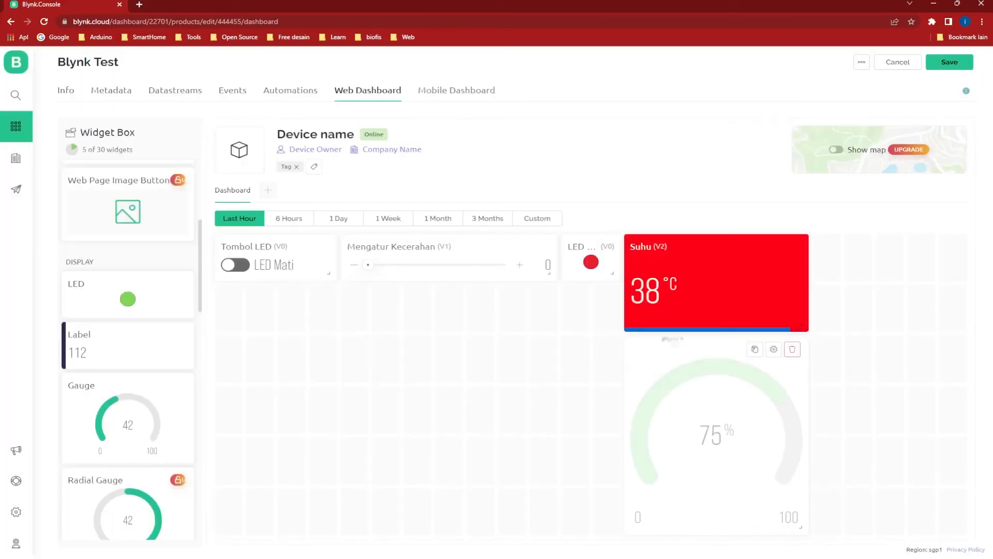
- Title the Gauge "Kelembaban" and save its settings
{"action": "left_click", "coordinate": [774, 350]}
{"action": "left_click", "coordinate": [353, 132]}
{"action": "type", "text": "Kele"}
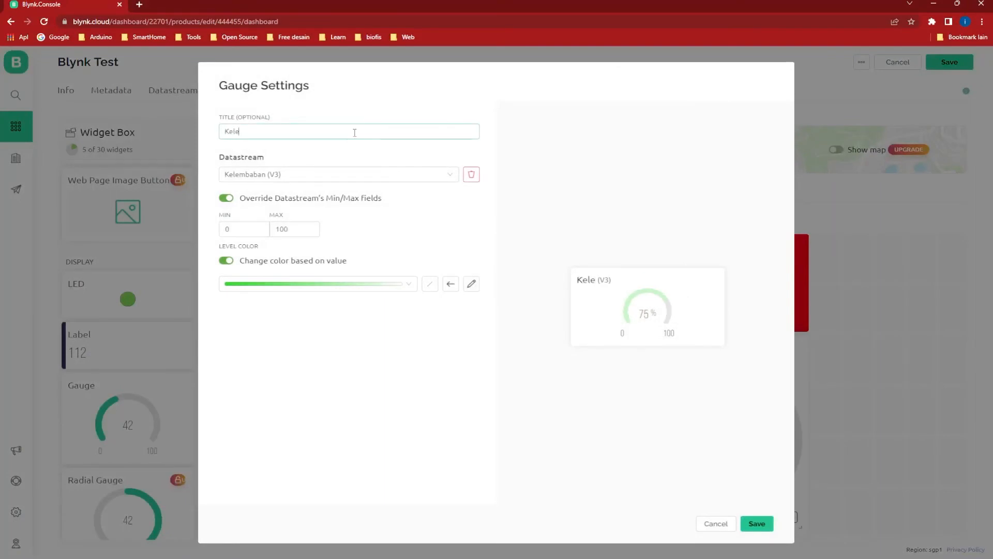
{"action": "type", "text": "mbaban"}
{"action": "left_click", "coordinate": [758, 524]}
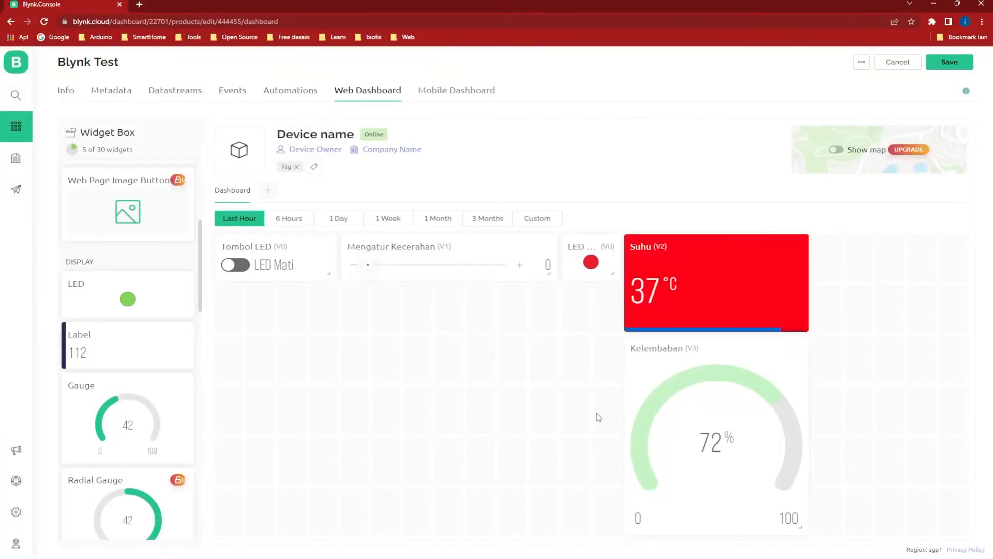
- Read the Chart widget's help on its properties, source aggregation types, chart types and settings example, and close it
{"action": "scroll", "coordinate": [115, 384], "scroll_direction": "down", "scroll_amount": 4}
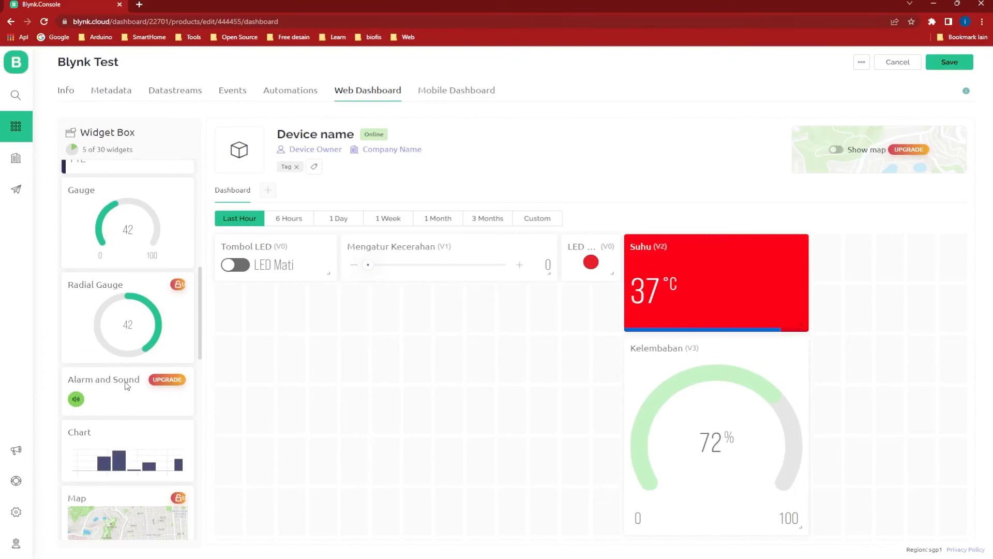
{"action": "scroll", "coordinate": [143, 327], "scroll_direction": "down", "scroll_amount": 1}
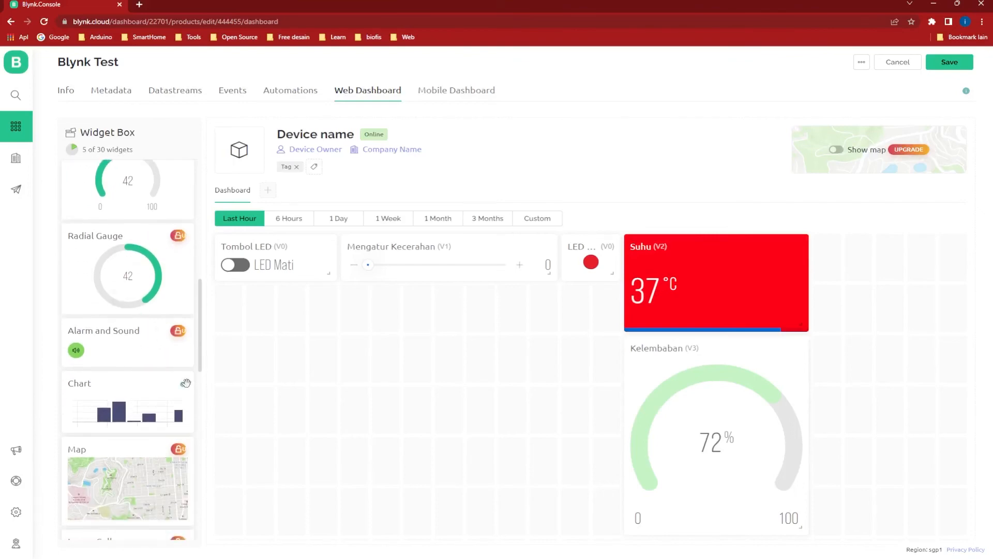
{"action": "left_click", "coordinate": [182, 386]}
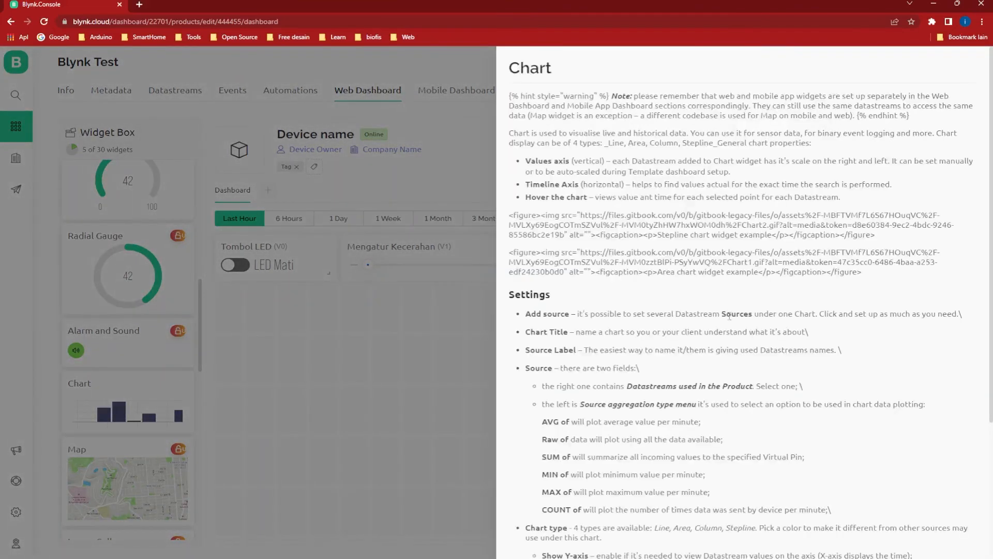
{"action": "scroll", "coordinate": [729, 315], "scroll_direction": "down", "scroll_amount": 4}
{"action": "scroll", "coordinate": [729, 315], "scroll_direction": "down", "scroll_amount": 2}
{"action": "scroll", "coordinate": [729, 321], "scroll_direction": "down", "scroll_amount": 4}
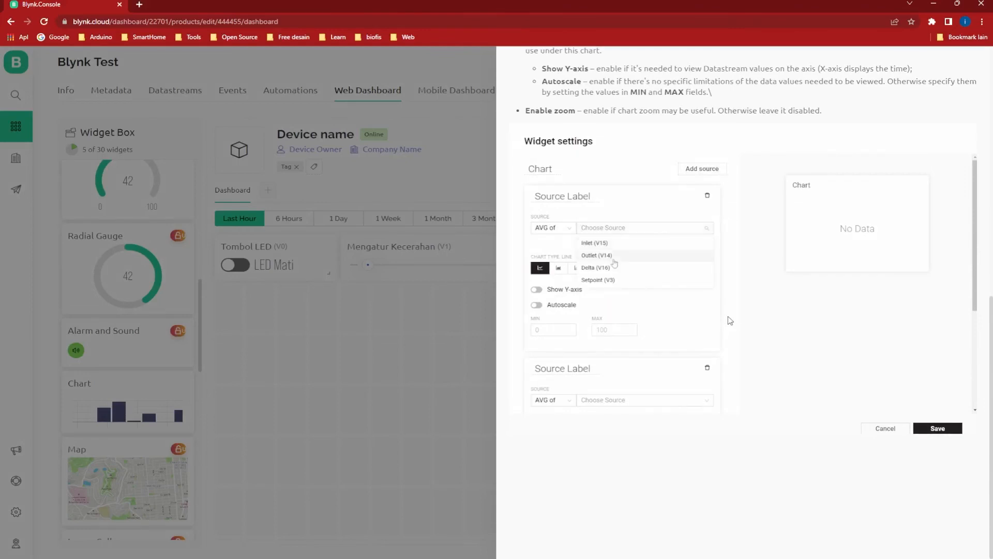
{"action": "scroll", "coordinate": [730, 321], "scroll_direction": "up", "scroll_amount": 2}
{"action": "scroll", "coordinate": [730, 321], "scroll_direction": "up", "scroll_amount": 1}
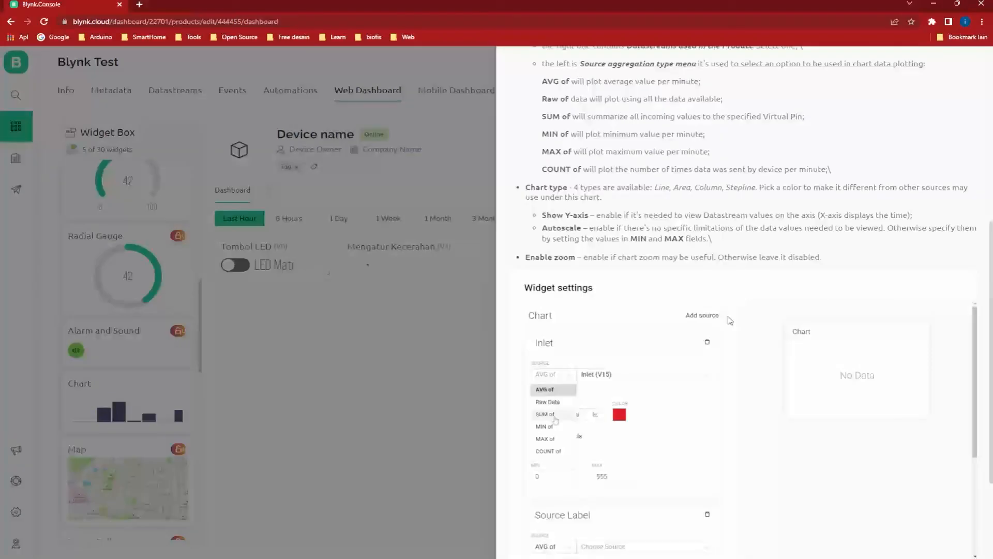
{"action": "scroll", "coordinate": [731, 320], "scroll_direction": "up", "scroll_amount": 3}
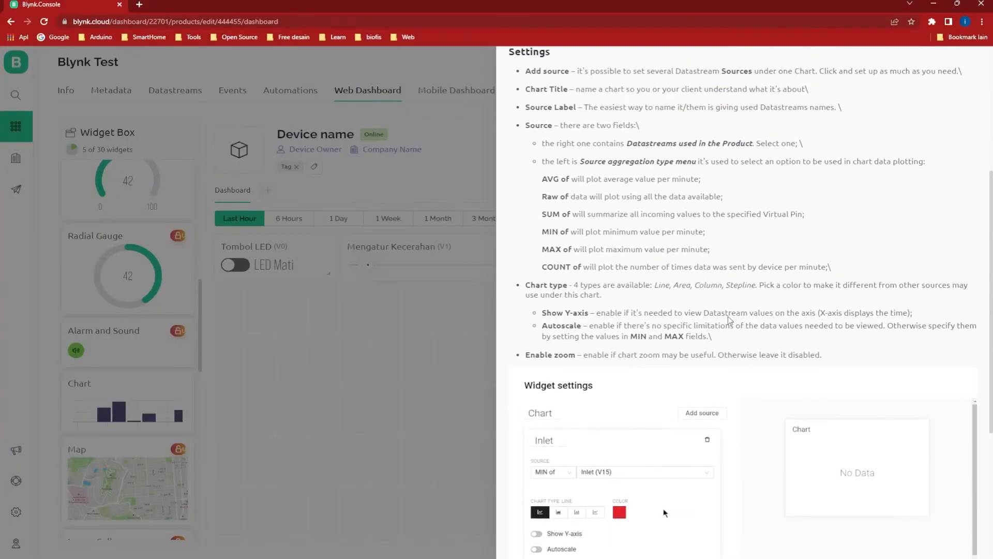
{"action": "scroll", "coordinate": [729, 316], "scroll_direction": "up", "scroll_amount": 4}
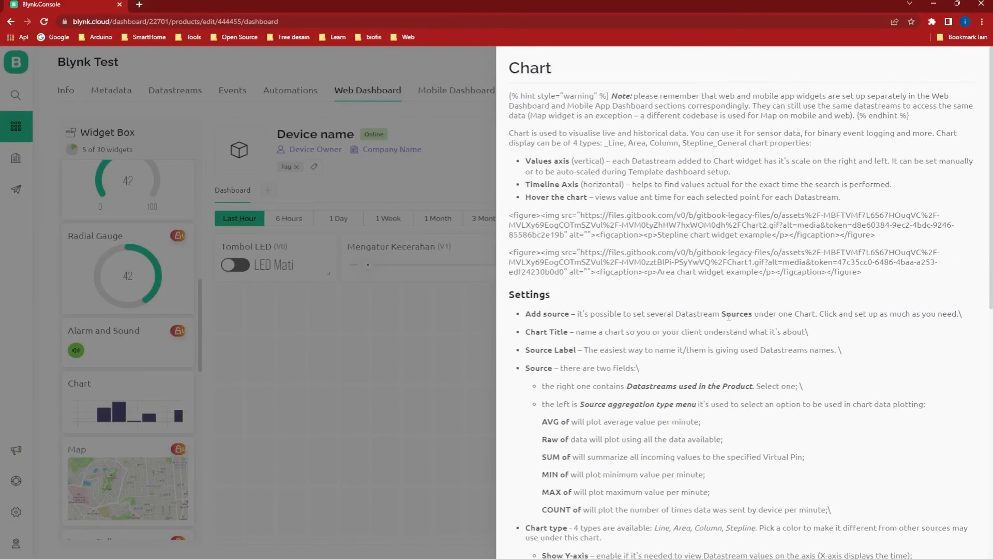
{"action": "scroll", "coordinate": [729, 316], "scroll_direction": "down", "scroll_amount": 5}
{"action": "scroll", "coordinate": [730, 320], "scroll_direction": "up", "scroll_amount": 5}
{"action": "left_click", "coordinate": [426, 332]}
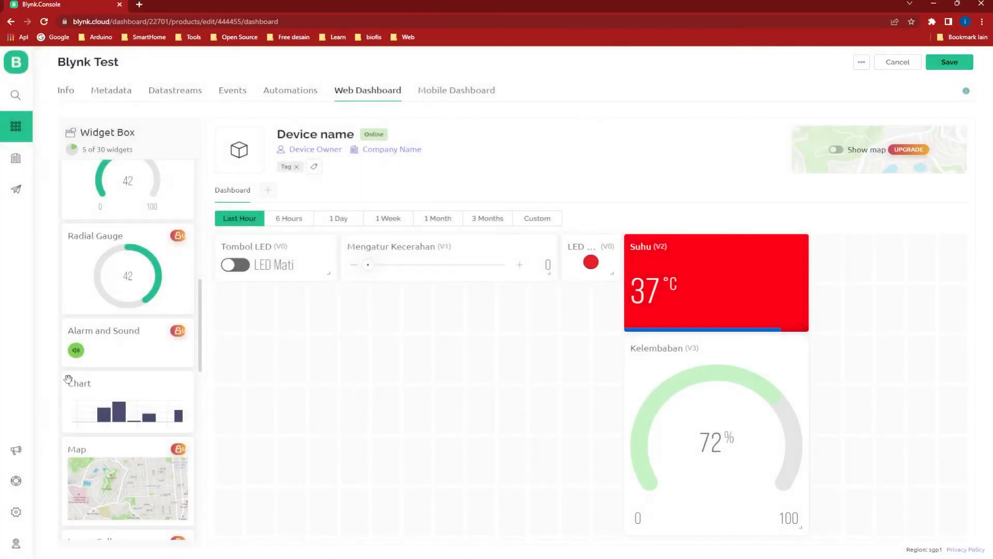
- Add a Chart widget below the switch and slider and enlarge it to fill the free area beside the Gauge
{"action": "left_click_drag", "start_coordinate": [90, 384], "coordinate": [304, 295]}
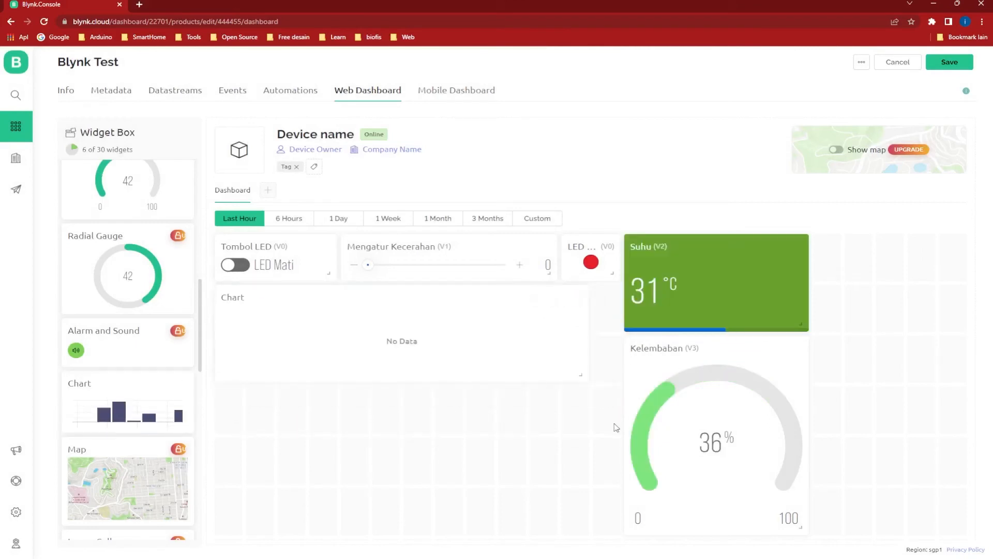
{"action": "left_click_drag", "start_coordinate": [585, 384], "coordinate": [612, 526]}
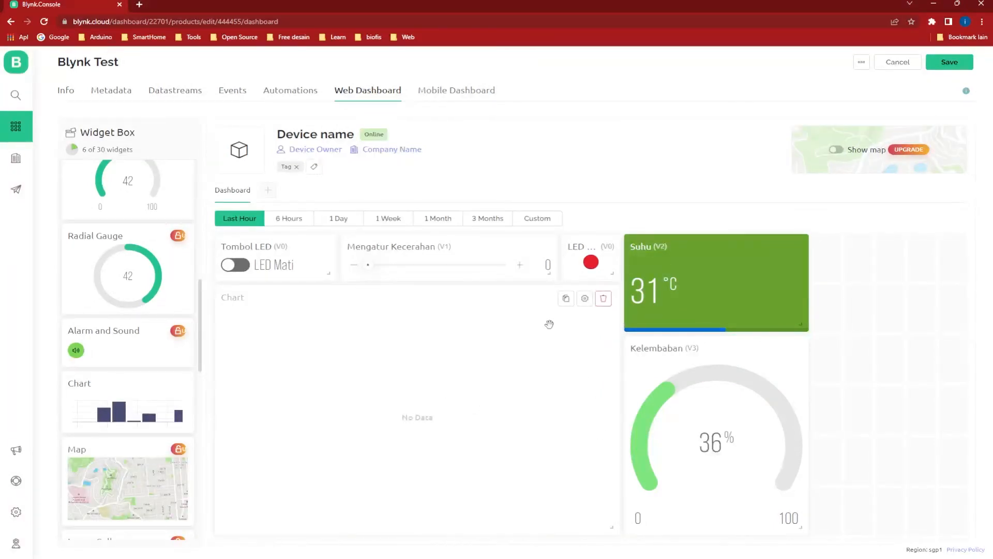
- Title the Chart "Suhu dan Kelembaban" and add the Suhu (V2) datastream to it
{"action": "left_click", "coordinate": [584, 300]}
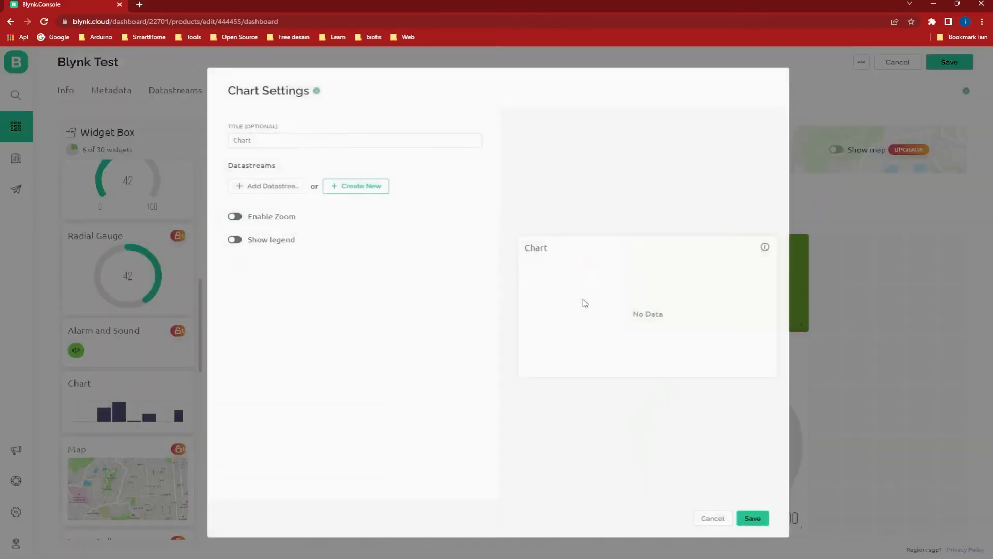
{"action": "double_click", "coordinate": [317, 139]}
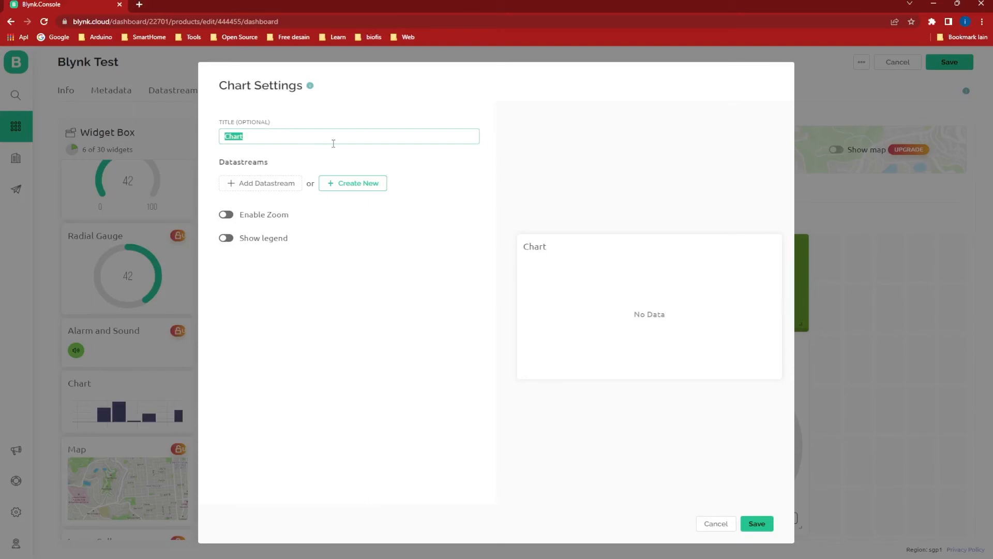
{"action": "type", "text": "Suhu dan Kelembaban"}
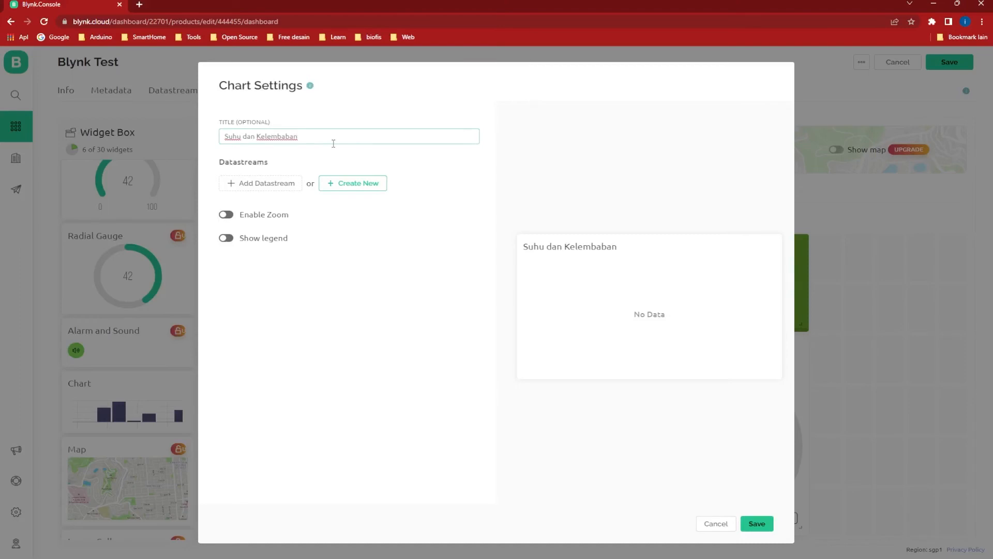
{"action": "left_click", "coordinate": [271, 189]}
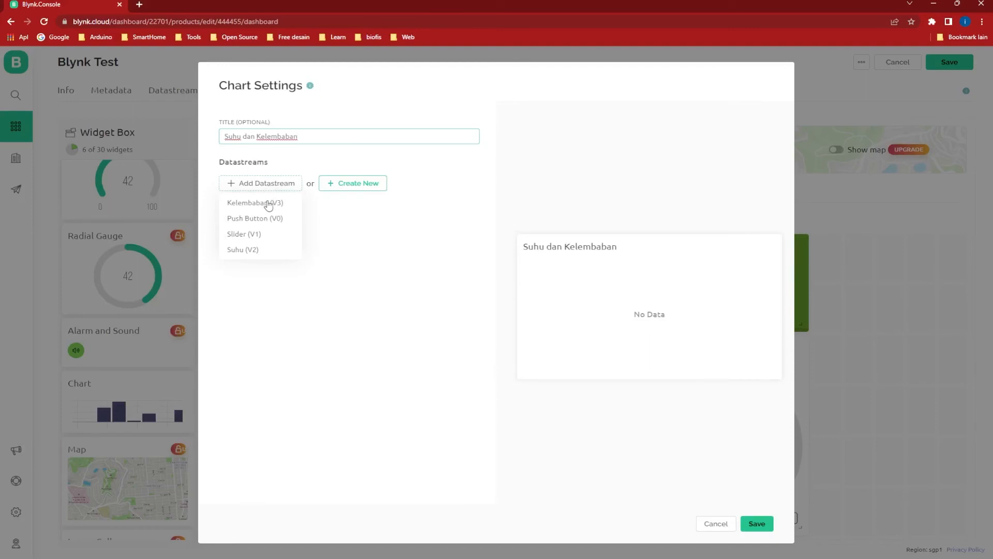
{"action": "left_click", "coordinate": [257, 249]}
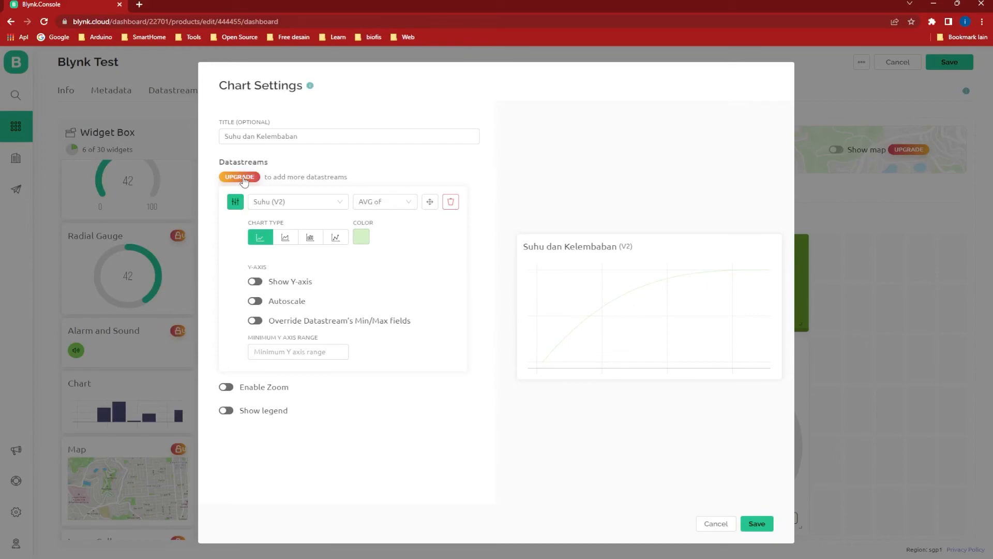
- Look at the subscription plans that allow more chart datastreams and close the plan comparison
{"action": "left_click", "coordinate": [256, 177]}
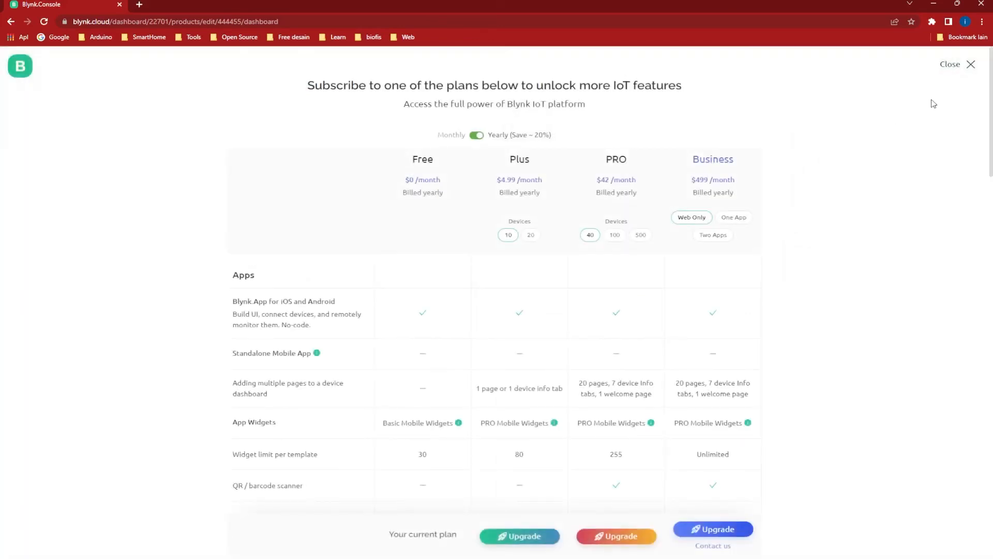
{"action": "left_click", "coordinate": [971, 66]}
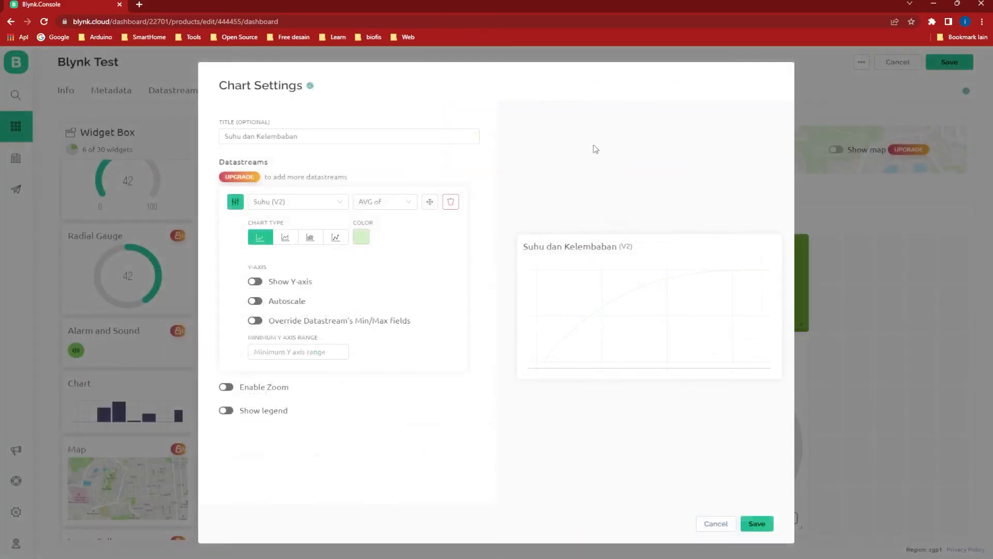
{"action": "left_click", "coordinate": [239, 178]}
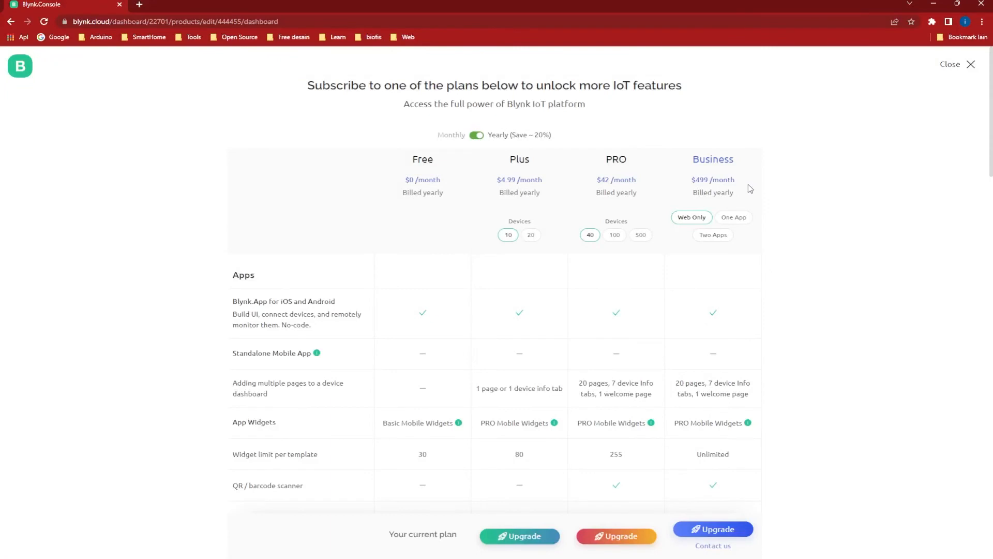
{"action": "left_click", "coordinate": [970, 65]}
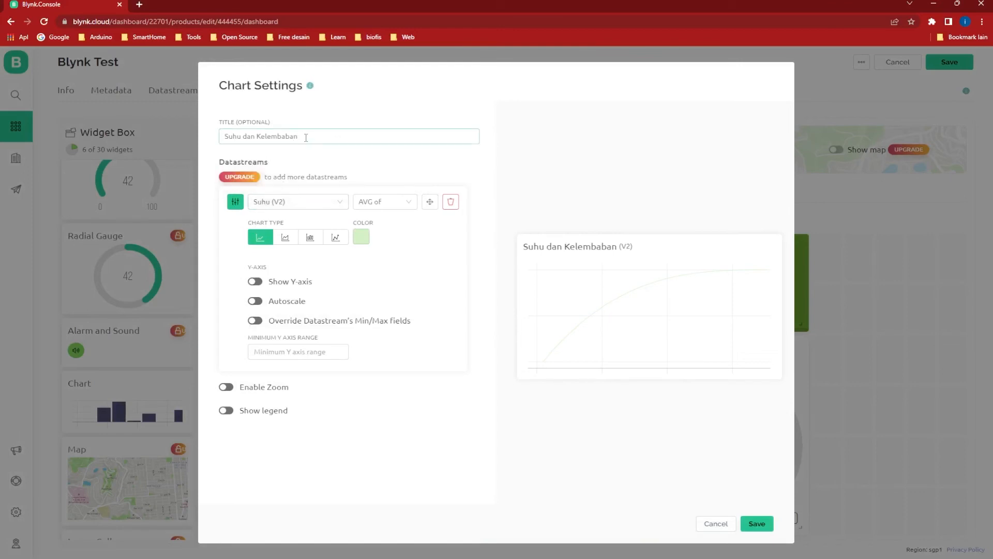
- Shorten the Chart's title to "Suhu"
{"action": "left_click_drag", "start_coordinate": [295, 137], "coordinate": [242, 140]}
{"action": "key", "text": "BackSpace"}
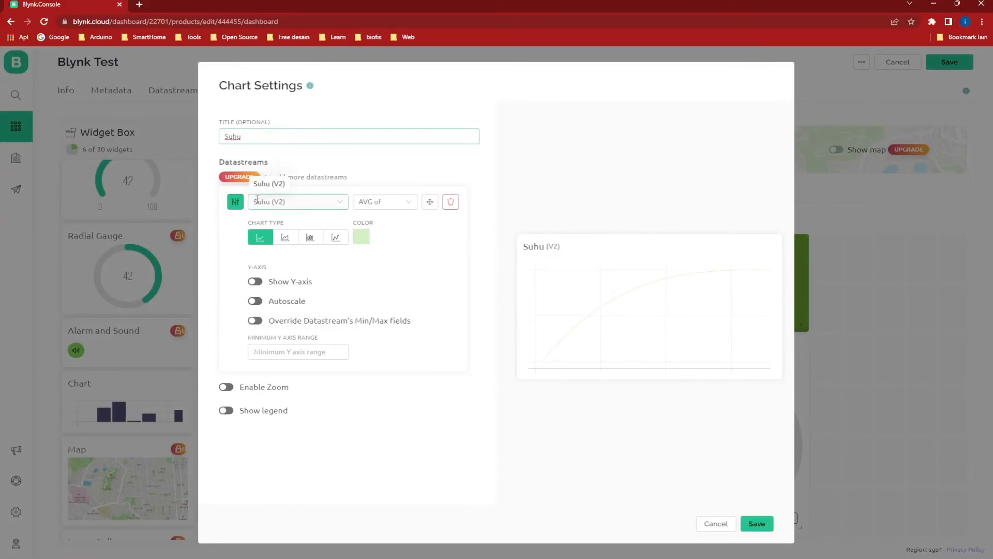
{"action": "left_click", "coordinate": [236, 202]}
{"action": "left_click", "coordinate": [236, 201]}
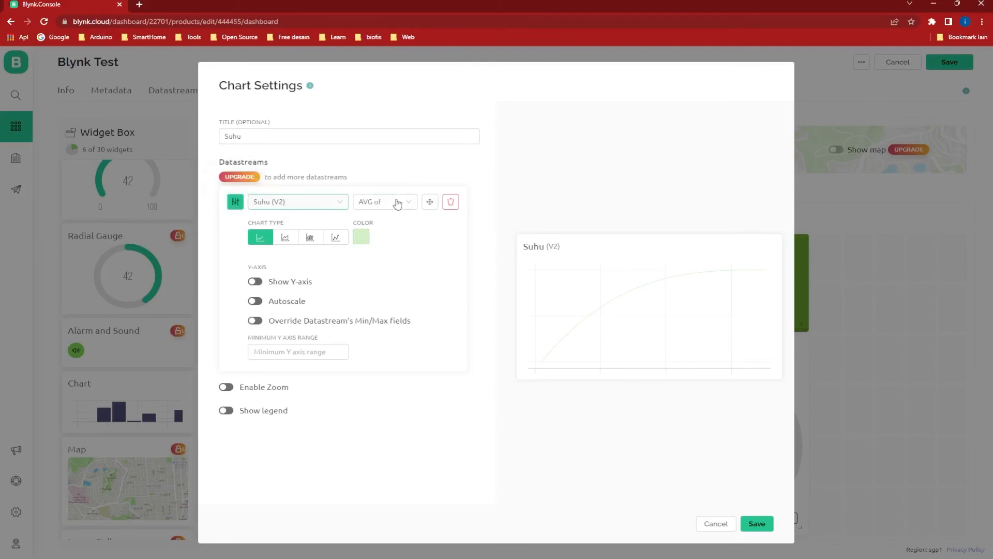
- Try the MIN of and MAX of aggregations on the Chart's Suhu datastream and return to AVG of
{"action": "left_click", "coordinate": [404, 206]}
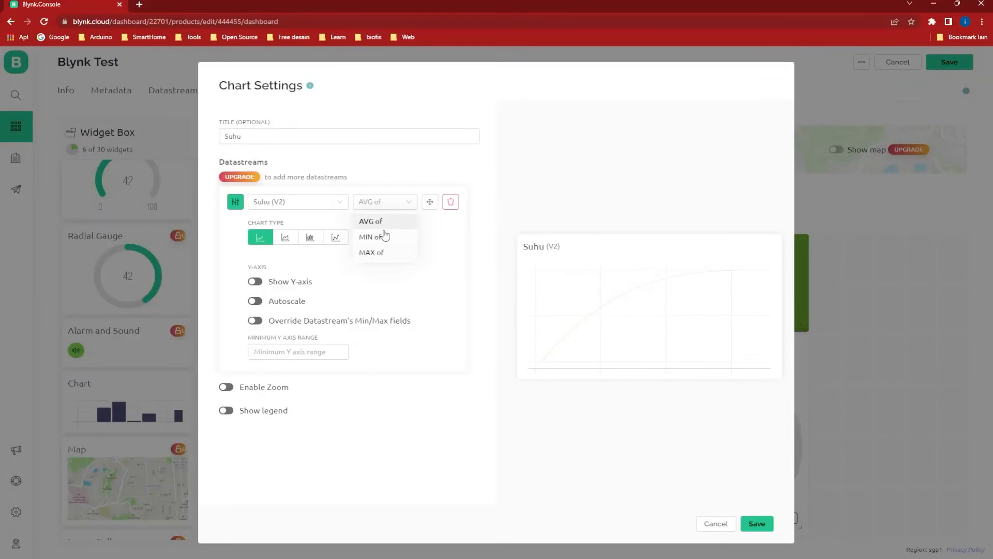
{"action": "left_click", "coordinate": [384, 241]}
{"action": "left_click", "coordinate": [412, 202]}
{"action": "left_click", "coordinate": [387, 252]}
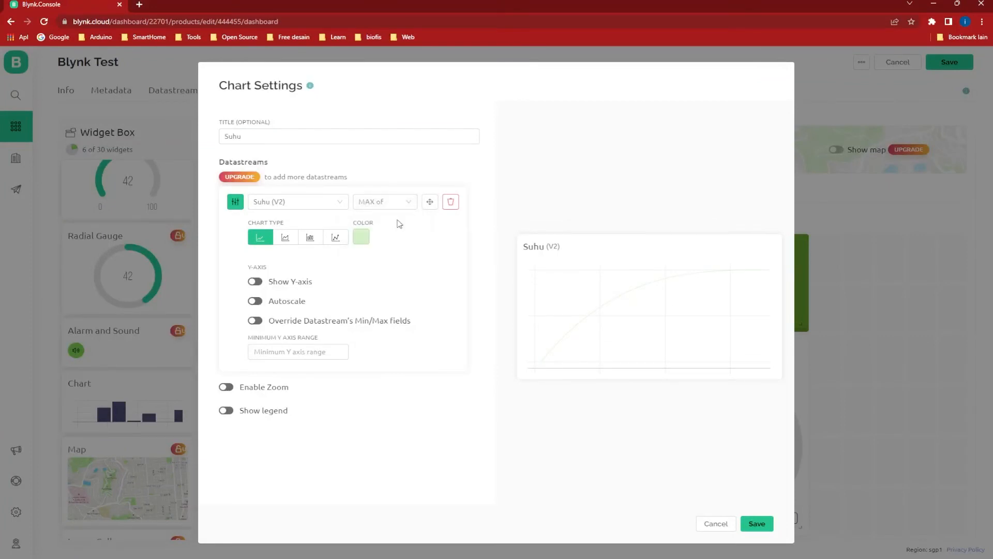
{"action": "left_click", "coordinate": [409, 206]}
{"action": "left_click", "coordinate": [386, 231]}
- Try the area, column and stepline chart types for the Suhu datastream
{"action": "left_click", "coordinate": [285, 238]}
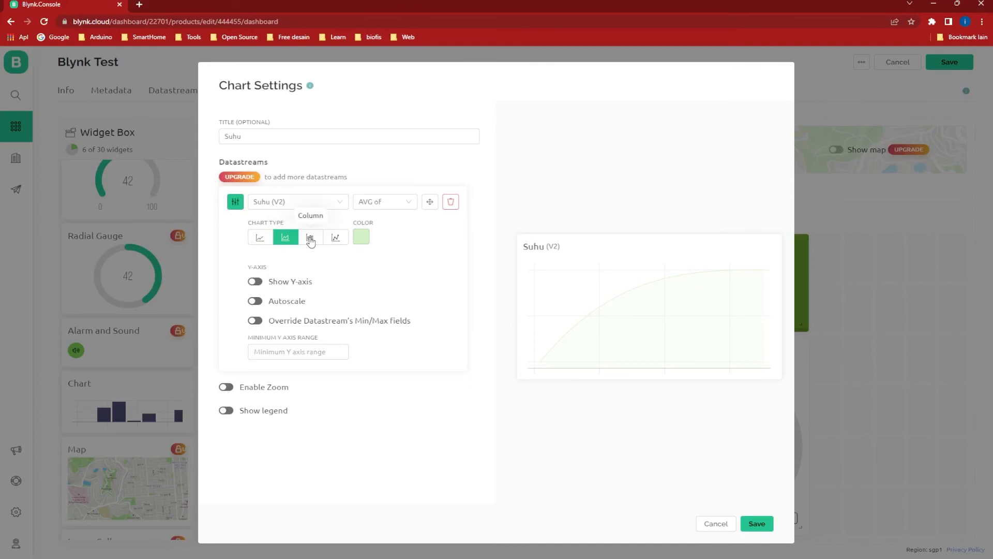
{"action": "left_click", "coordinate": [310, 239]}
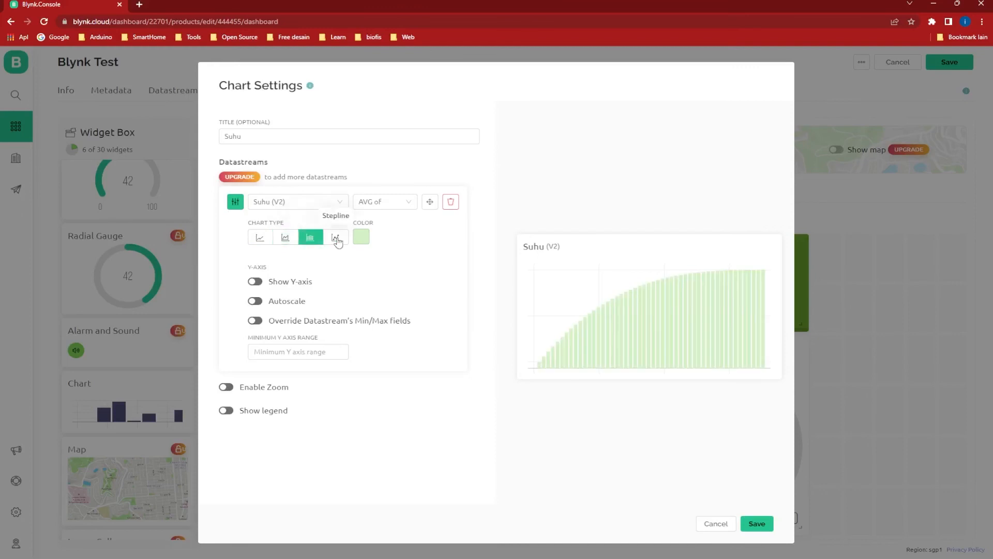
{"action": "left_click", "coordinate": [336, 239]}
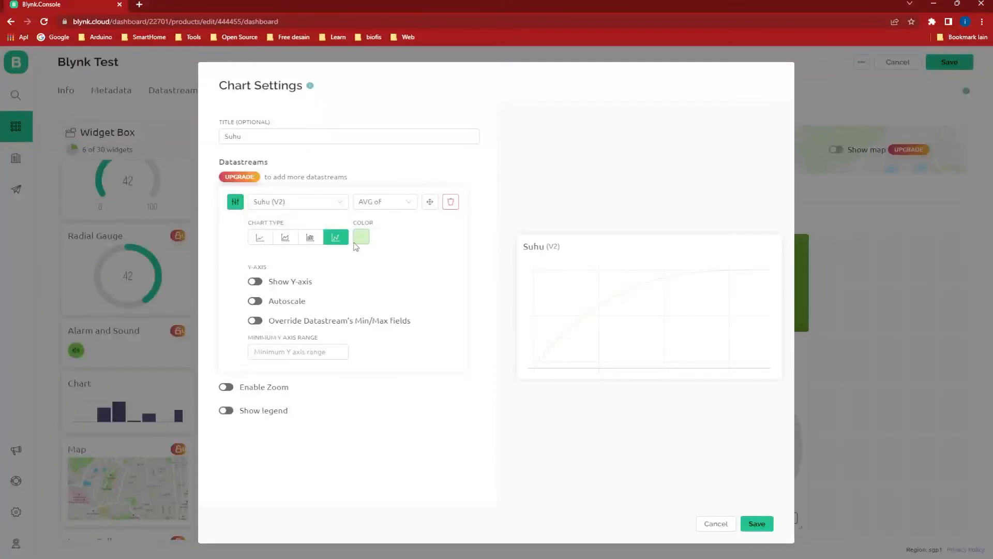
- Set the Suhu datastream's chart colour to the blue theme colour and its chart type to line
{"action": "left_click", "coordinate": [359, 239]}
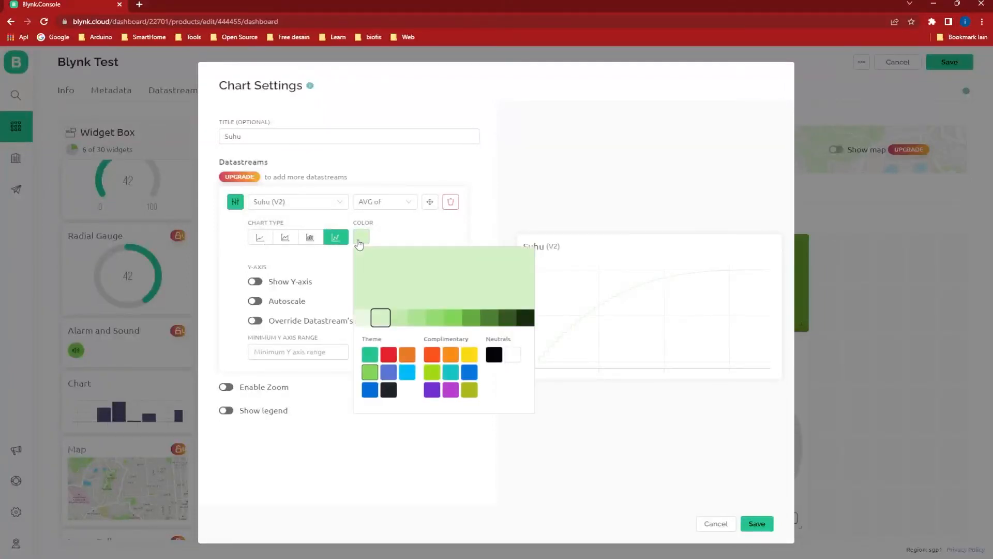
{"action": "left_click", "coordinate": [376, 391]}
{"action": "left_click", "coordinate": [319, 263]}
{"action": "left_click", "coordinate": [261, 239]}
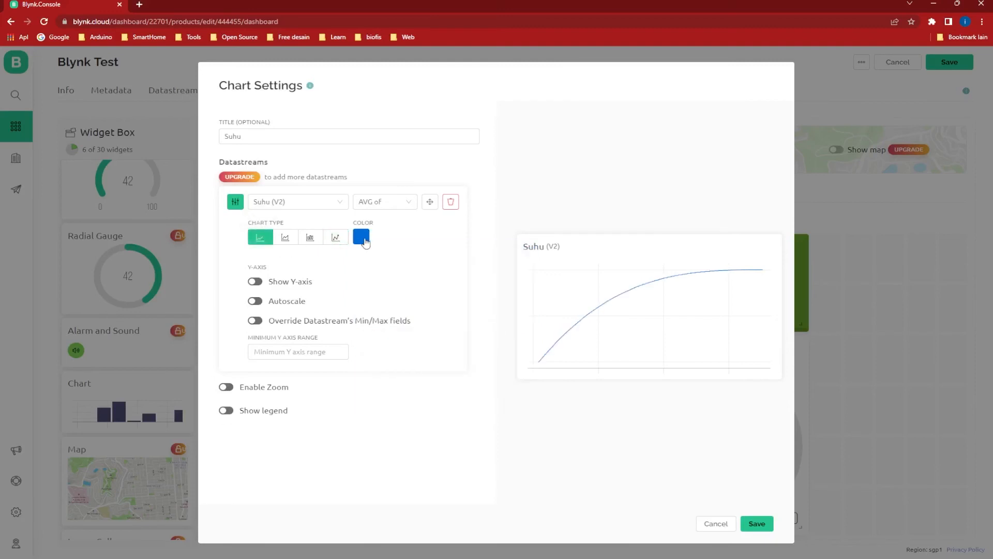
{"action": "left_click", "coordinate": [366, 242]}
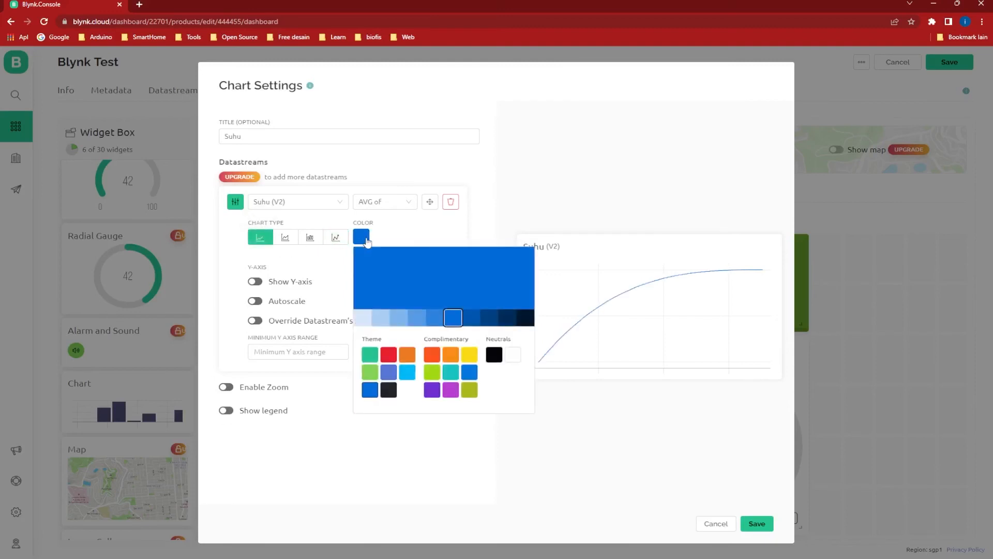
{"action": "left_click", "coordinate": [389, 233]}
{"action": "left_click", "coordinate": [359, 238]}
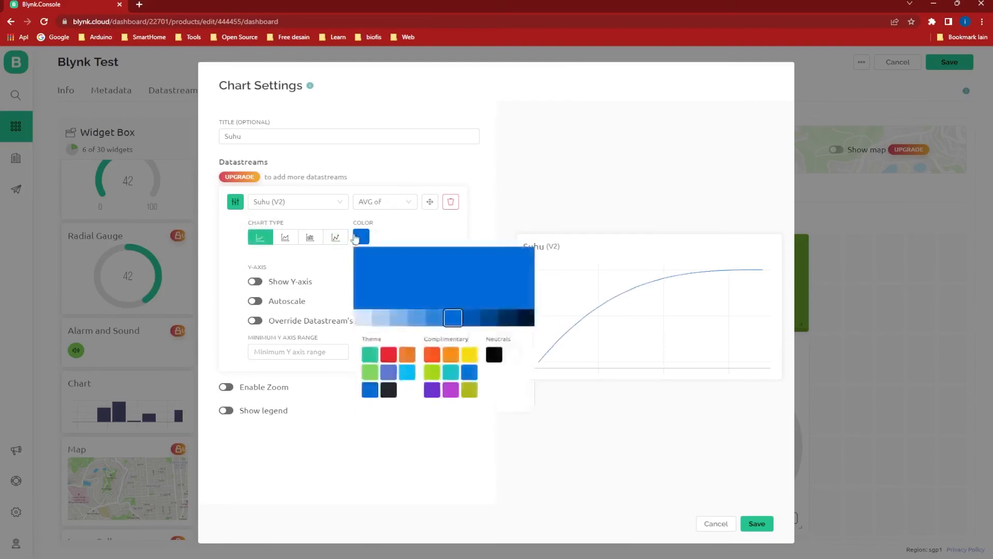
{"action": "left_click", "coordinate": [399, 241]}
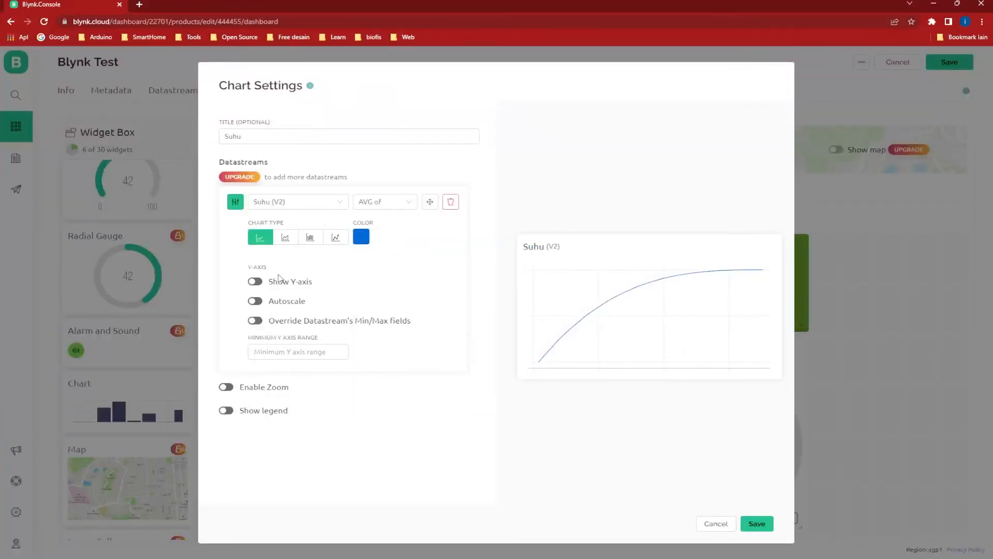
- Show the Y-axis and enable Autoscale for the Suhu datastream, trying the datastream min/max override and leaving it off
{"action": "left_click", "coordinate": [256, 282]}
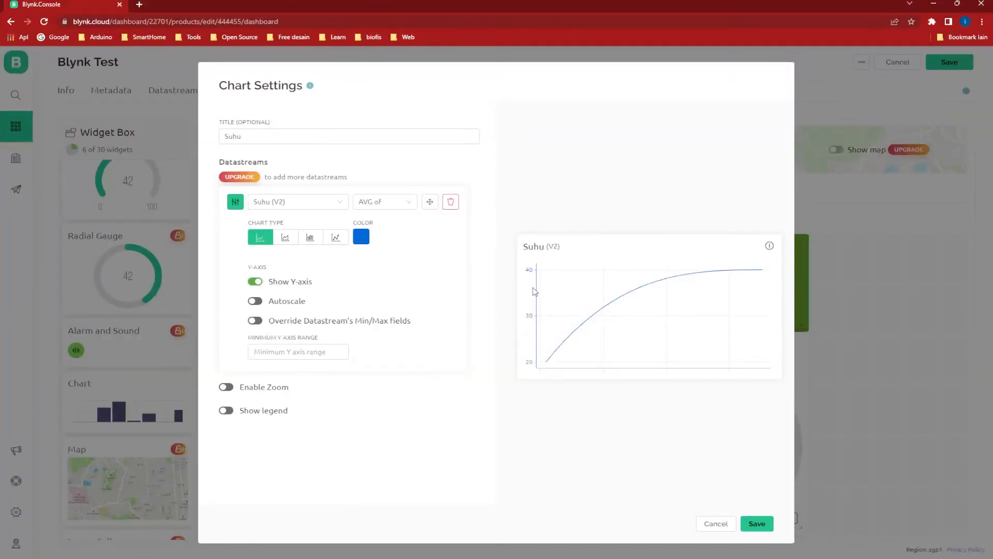
{"action": "left_click", "coordinate": [255, 302]}
{"action": "left_click", "coordinate": [255, 302]}
{"action": "left_click", "coordinate": [256, 302]}
{"action": "left_click", "coordinate": [255, 302]}
{"action": "left_click", "coordinate": [256, 321]}
{"action": "left_click", "coordinate": [260, 321]}
{"action": "left_click", "coordinate": [260, 321]}
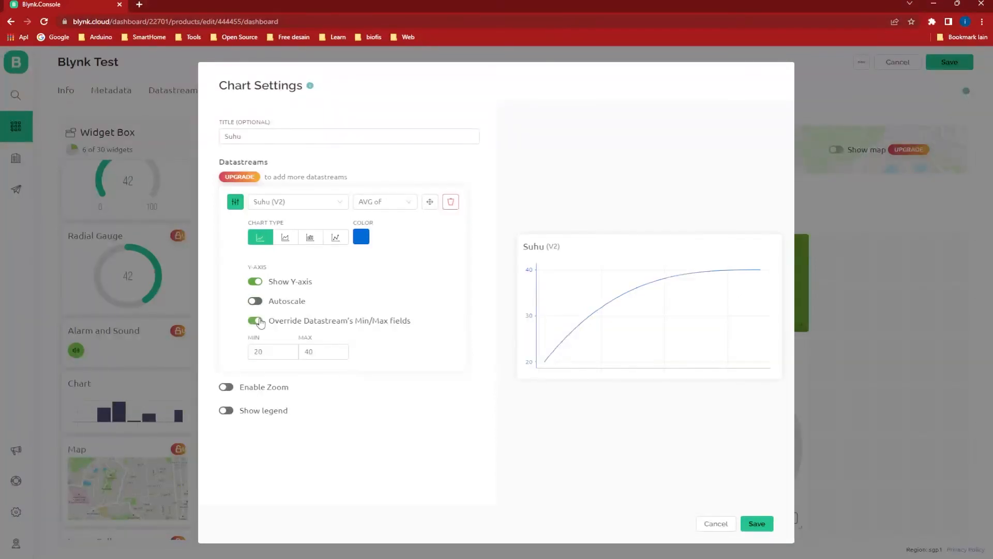
{"action": "left_click", "coordinate": [260, 321]}
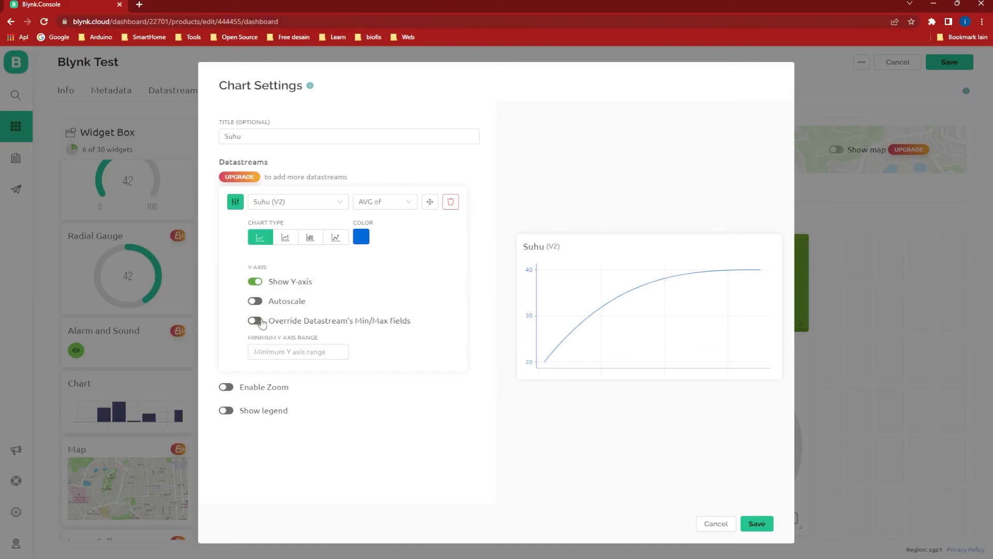
{"action": "left_click", "coordinate": [258, 301]}
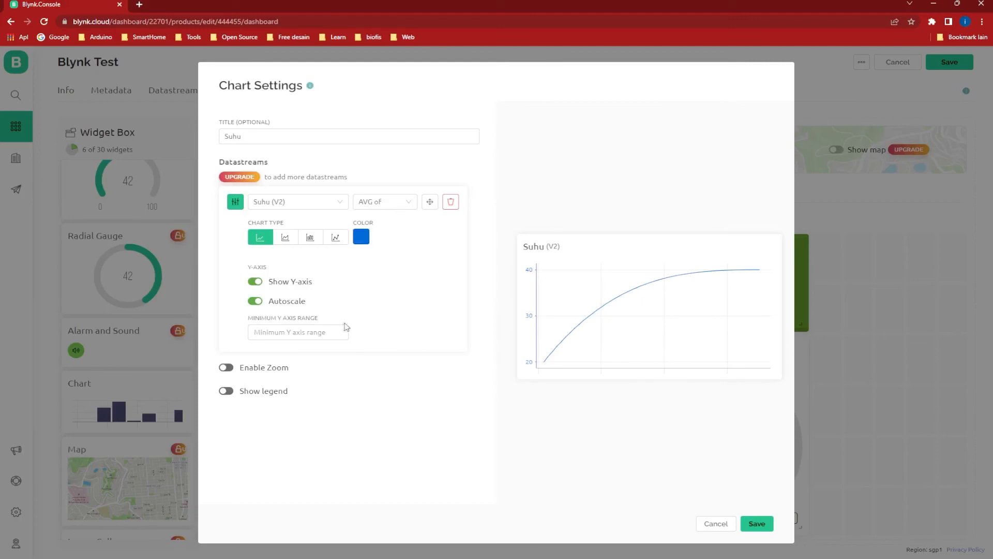
- Enable zoom on the Chart, test it by zooming into part of the preview curve, and reset the zoom
{"action": "left_click", "coordinate": [227, 367]}
{"action": "mouse_move", "coordinate": [609, 288]}
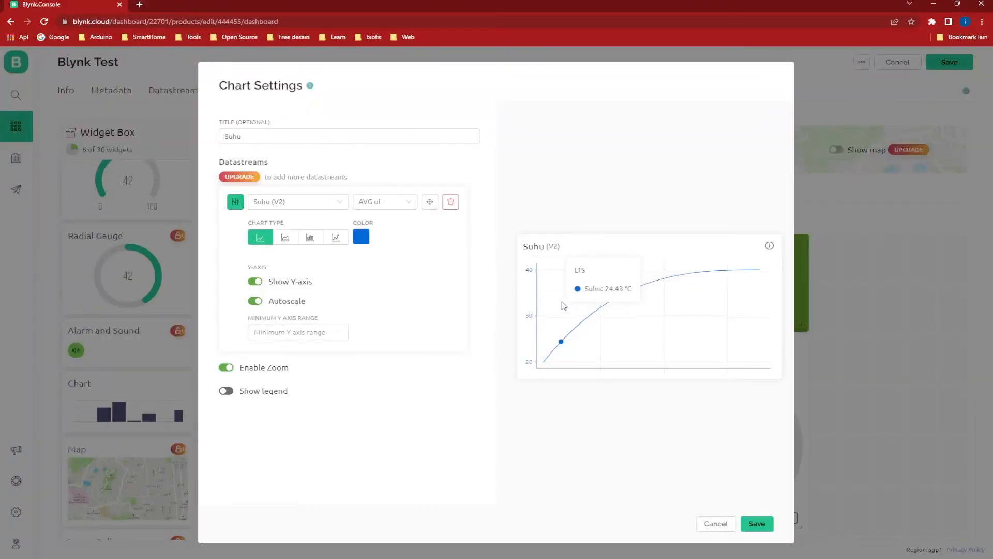
{"action": "left_click_drag", "start_coordinate": [562, 305], "coordinate": [594, 327]}
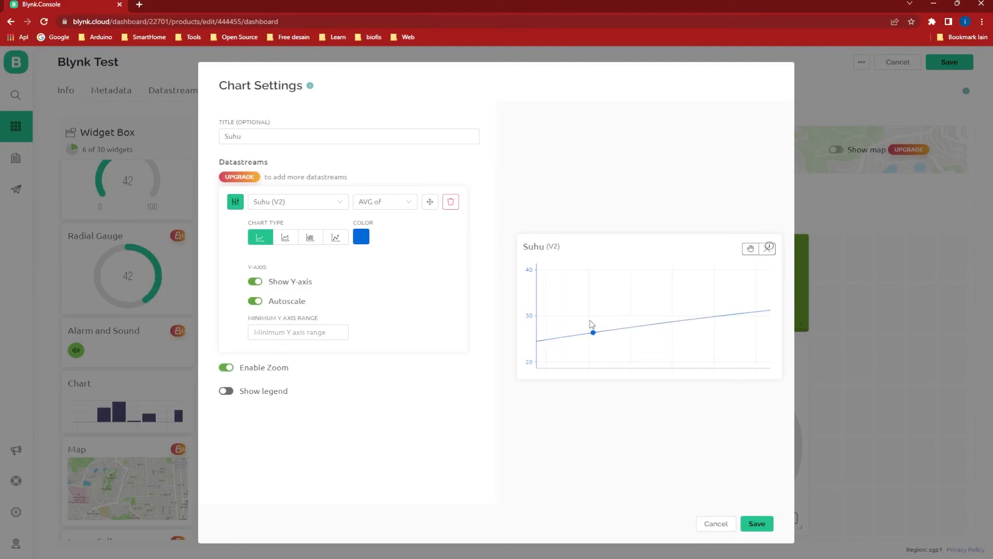
{"action": "mouse_move", "coordinate": [771, 250]}
{"action": "left_click", "coordinate": [769, 249]}
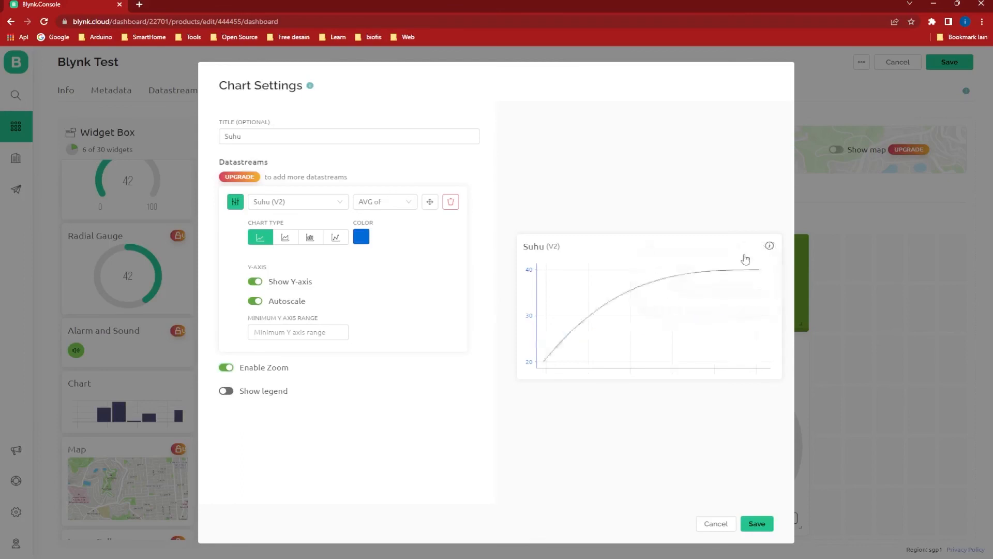
- Try the Chart's legend and leave it off, saving the Chart settings and the template
{"action": "left_click", "coordinate": [232, 393]}
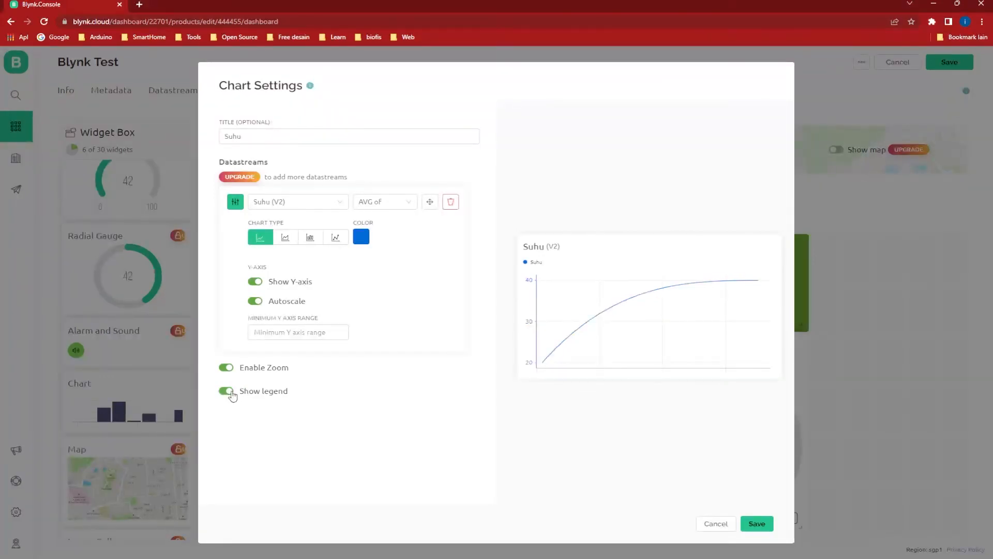
{"action": "left_click", "coordinate": [225, 393]}
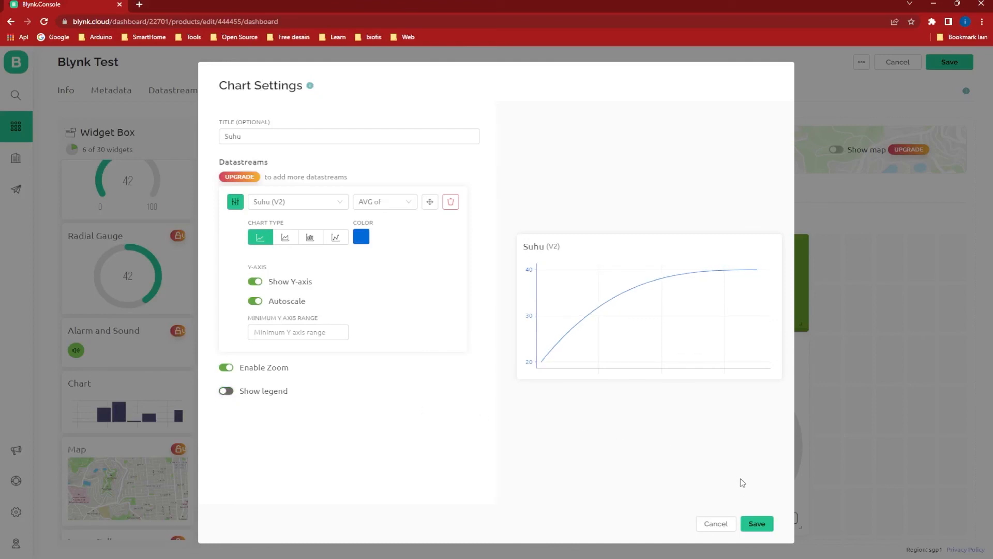
{"action": "left_click", "coordinate": [756, 523]}
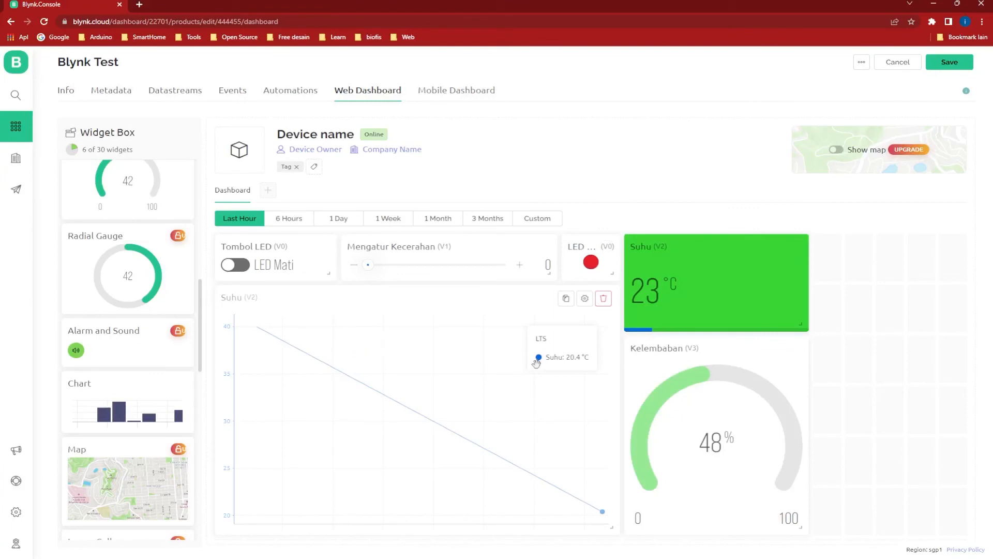
{"action": "left_click", "coordinate": [947, 64]}
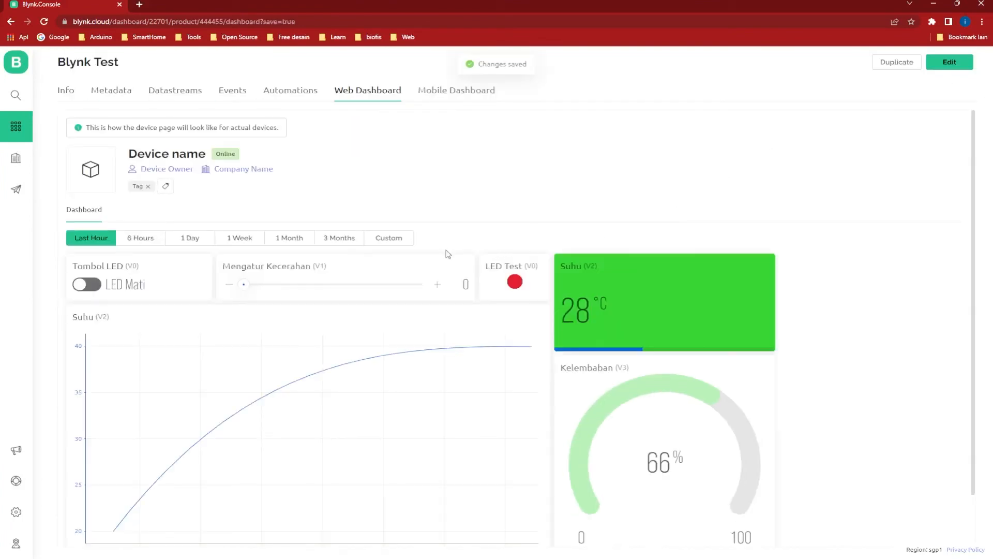
- Test the dashboard preview by toggling the Tombol LED switch repeatedly and raising the Mengatur Kecerahan slider
{"action": "scroll", "coordinate": [445, 254], "scroll_direction": "down", "scroll_amount": 1}
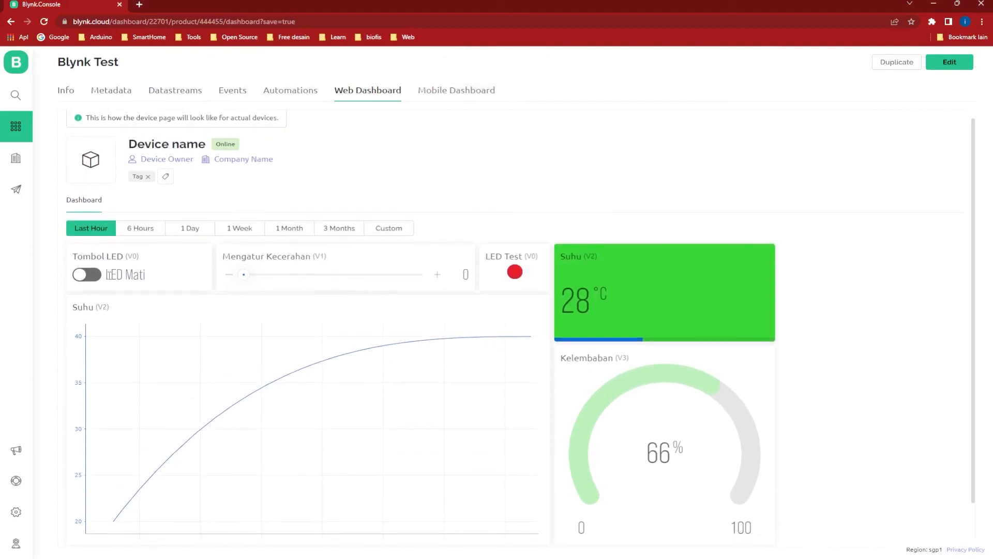
{"action": "left_click", "coordinate": [88, 275]}
{"action": "left_click", "coordinate": [88, 275]}
{"action": "left_click", "coordinate": [88, 275]}
{"action": "left_click", "coordinate": [88, 275]}
{"action": "left_click", "coordinate": [88, 275]}
{"action": "left_click", "coordinate": [88, 275]}
{"action": "mouse_move", "coordinate": [244, 277]}
{"action": "left_click_drag", "start_coordinate": [244, 277], "coordinate": [334, 279]}
- Edit the template's datastreams and create a virtual pin datastream named "LED" on V4, type Integer, min 0, max 1
{"action": "left_click", "coordinate": [175, 92]}
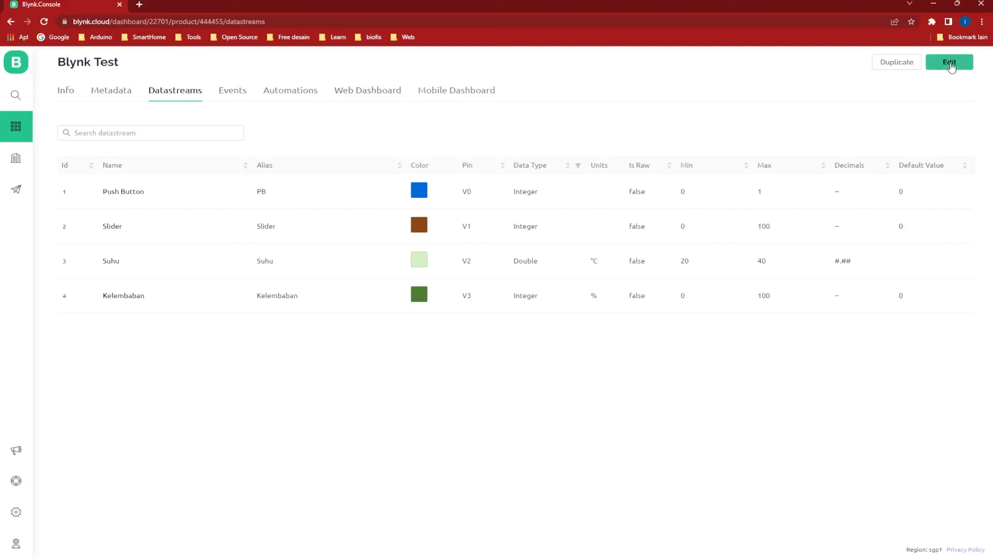
{"action": "left_click", "coordinate": [951, 65]}
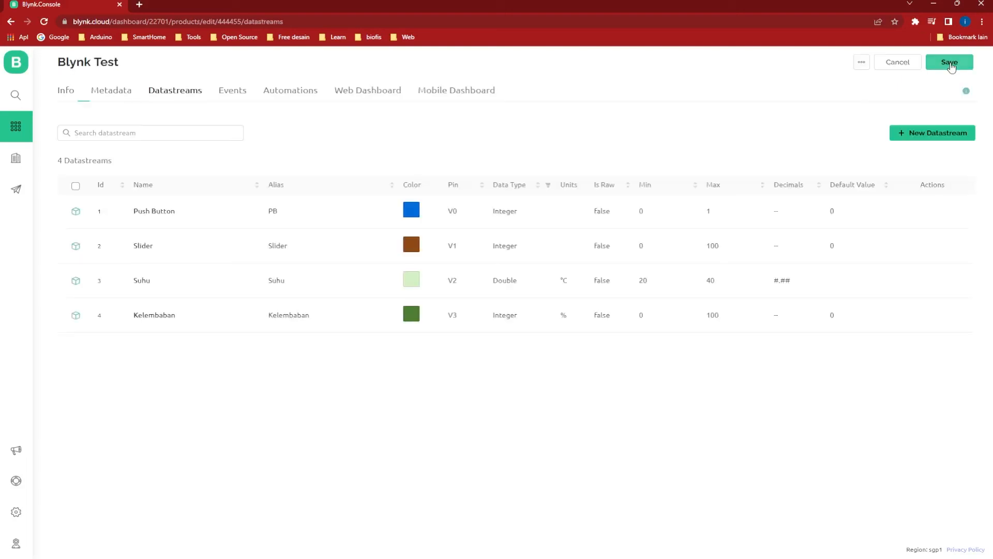
{"action": "left_click", "coordinate": [935, 135]}
{"action": "left_click", "coordinate": [919, 185]}
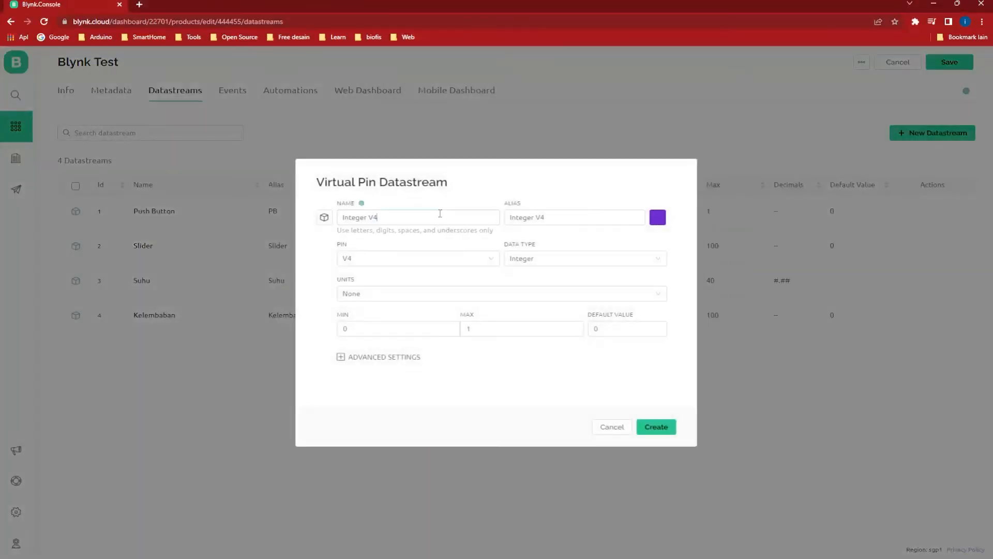
{"action": "triple_click", "coordinate": [398, 219]}
{"action": "type", "text": "LED"}
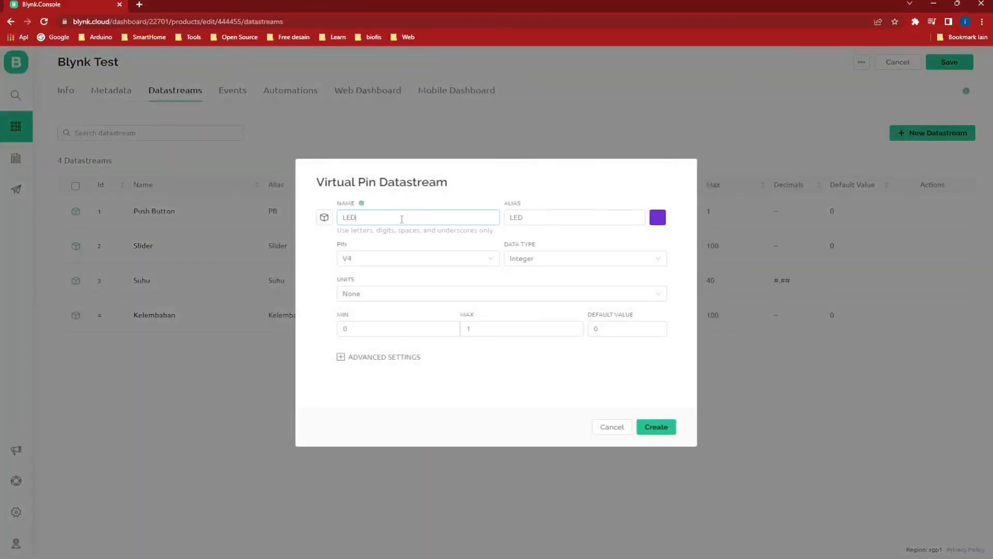
{"action": "left_click", "coordinate": [432, 261]}
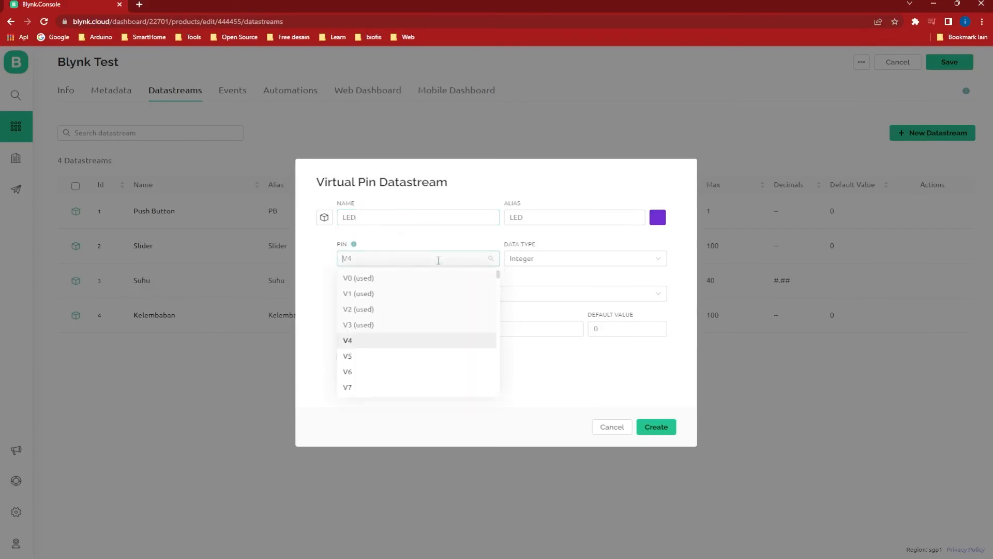
{"action": "left_click", "coordinate": [446, 258]}
{"action": "left_click", "coordinate": [531, 260]}
{"action": "left_click", "coordinate": [531, 260]}
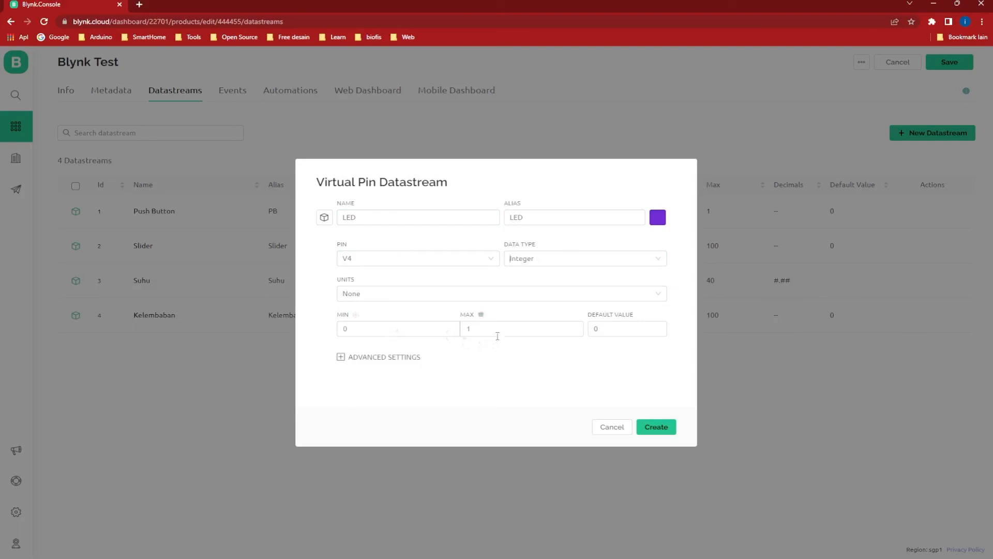
{"action": "left_click", "coordinate": [648, 425]}
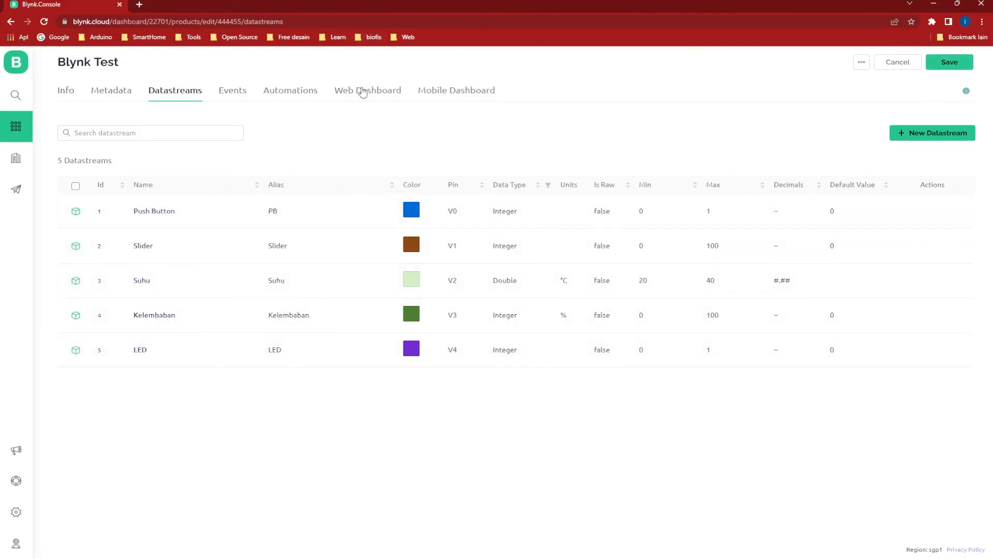
- Link the web dashboard's LED Test widget to the LED (V4) datastream, saving the widget settings and the template
{"action": "left_click", "coordinate": [363, 92]}
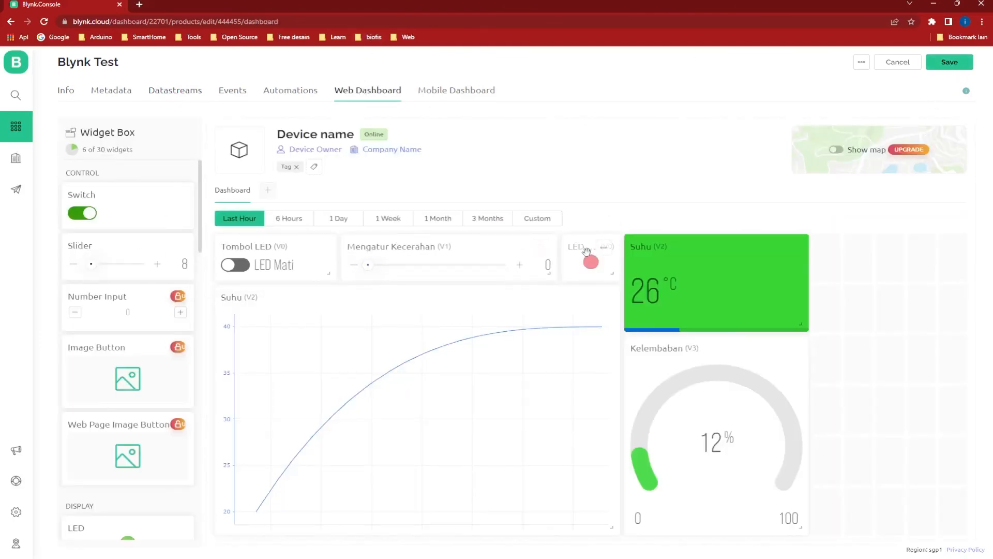
{"action": "left_click", "coordinate": [604, 248]}
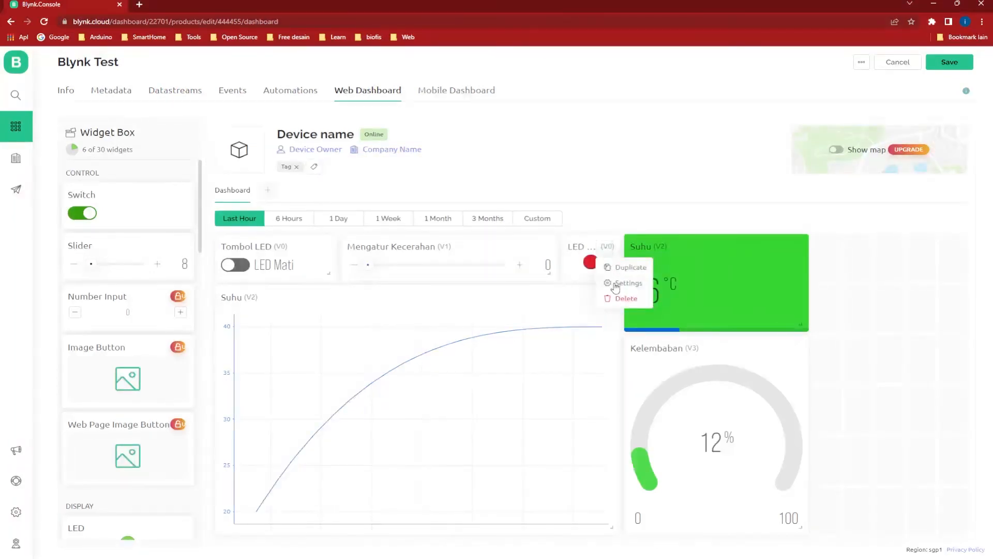
{"action": "left_click", "coordinate": [616, 283]}
{"action": "left_click", "coordinate": [330, 173]}
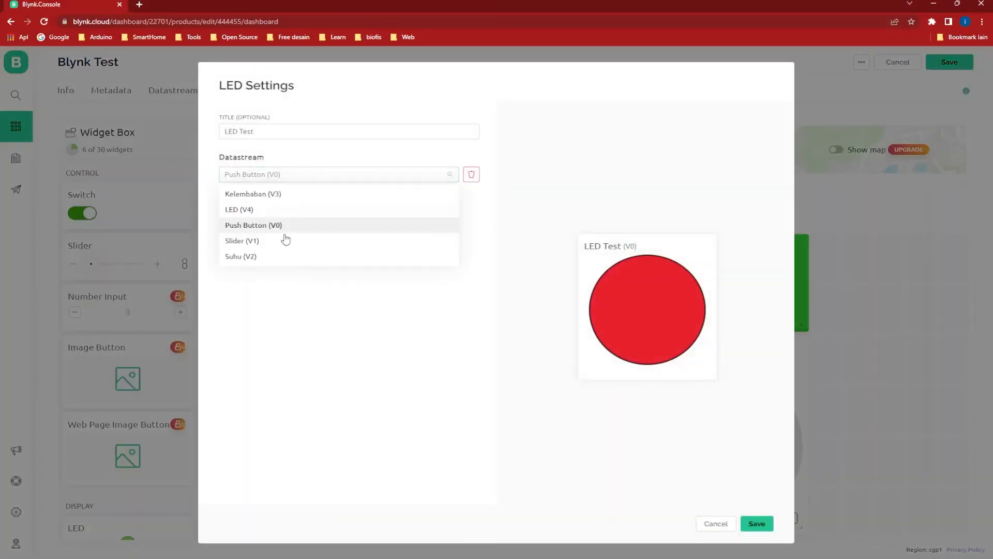
{"action": "left_click", "coordinate": [260, 210]}
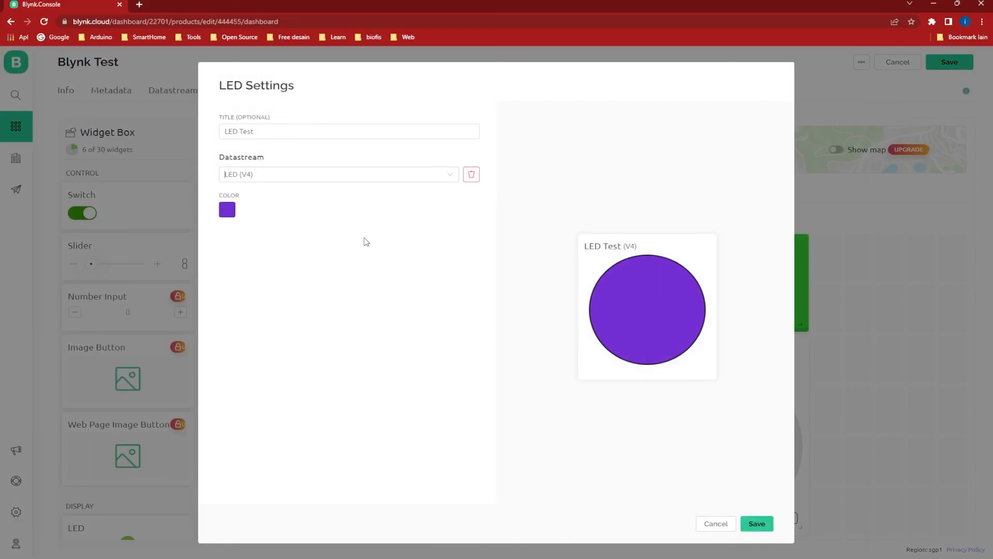
{"action": "left_click", "coordinate": [756, 524]}
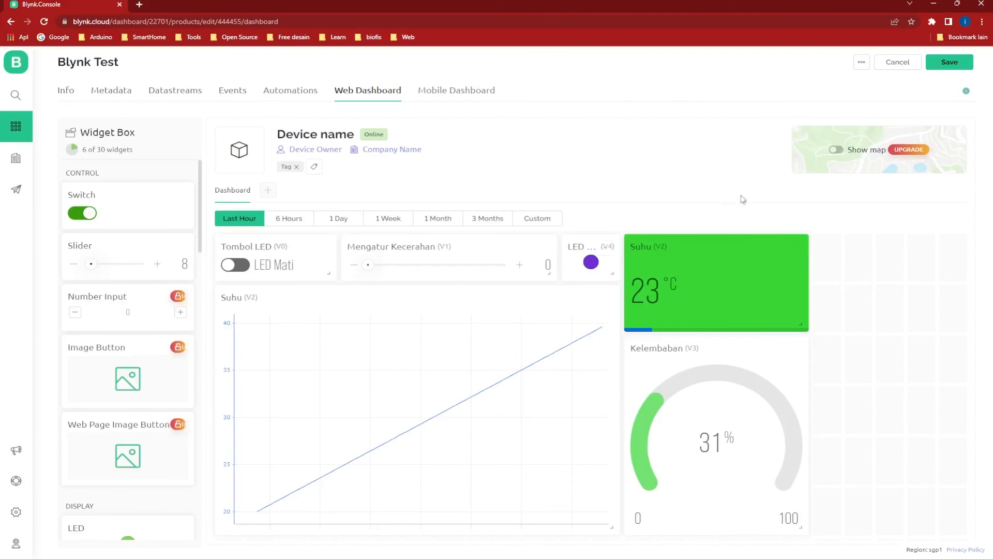
{"action": "left_click", "coordinate": [947, 63]}
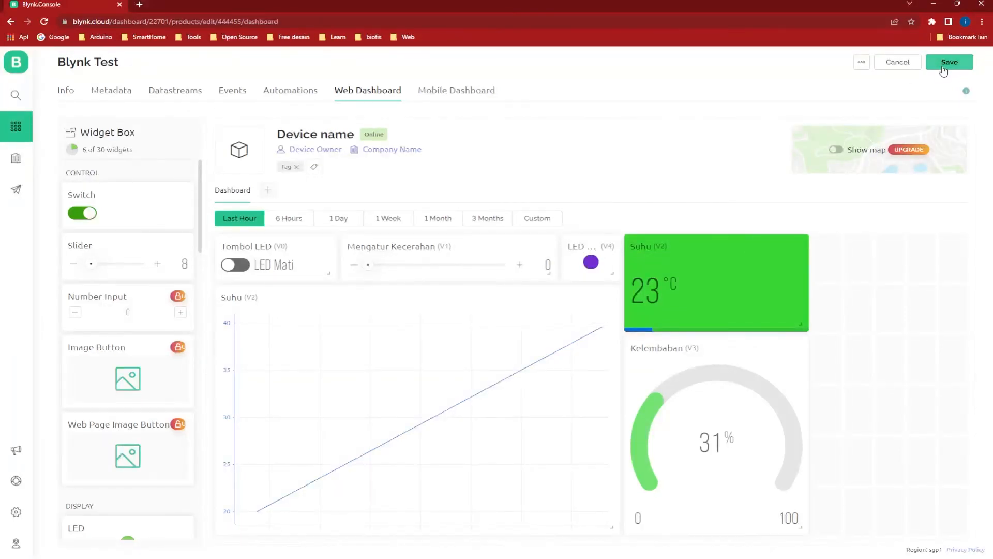